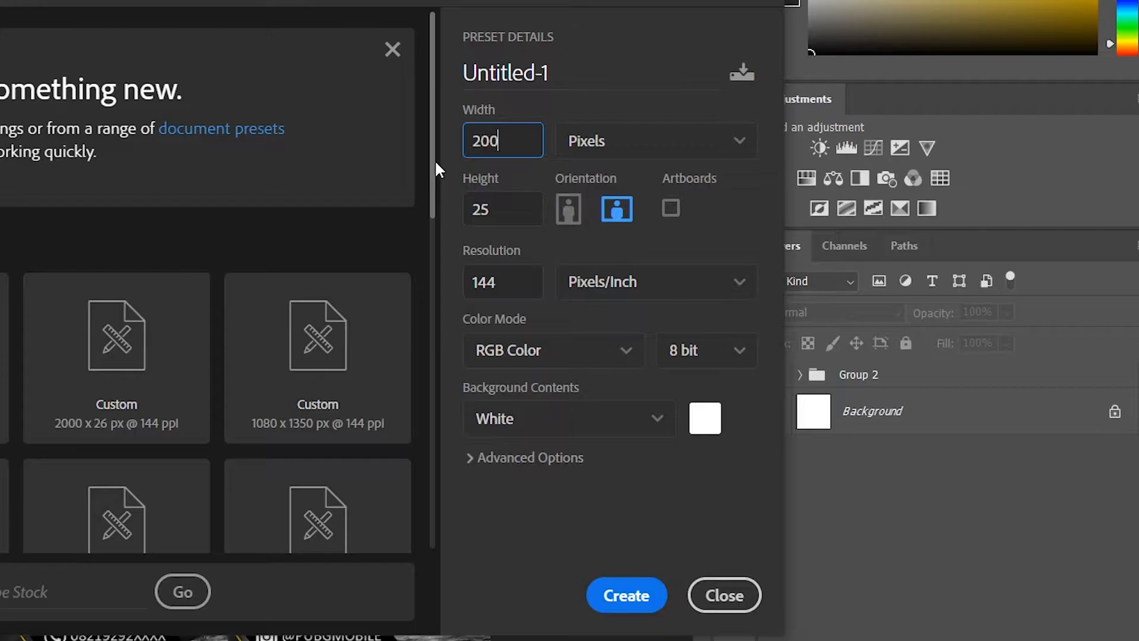
# - Create a new blank document 2000 pixels wide and 2000 pixels high
pyautogui.write('2000')
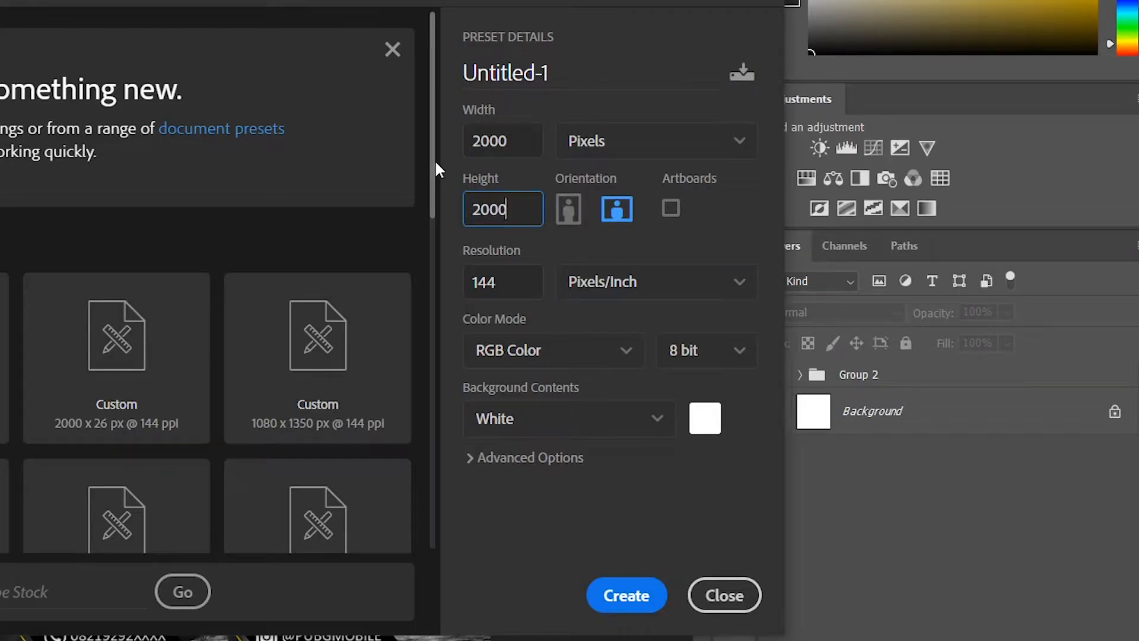
pyautogui.moveTo(517, 204); pyautogui.dragTo(461, 206)
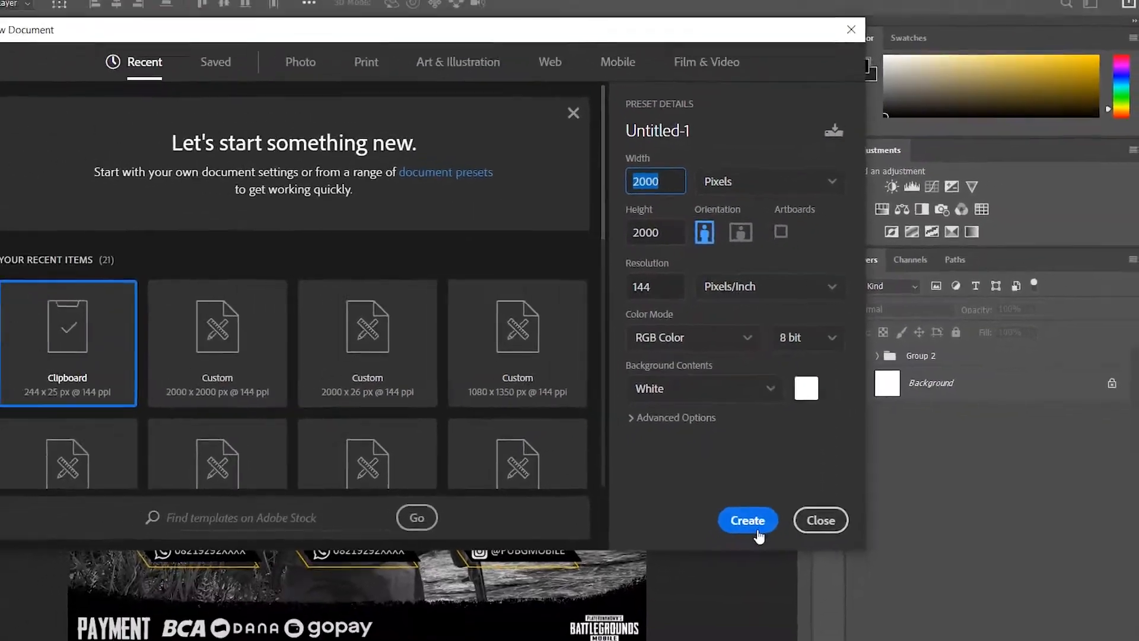
pyautogui.click(635, 601)
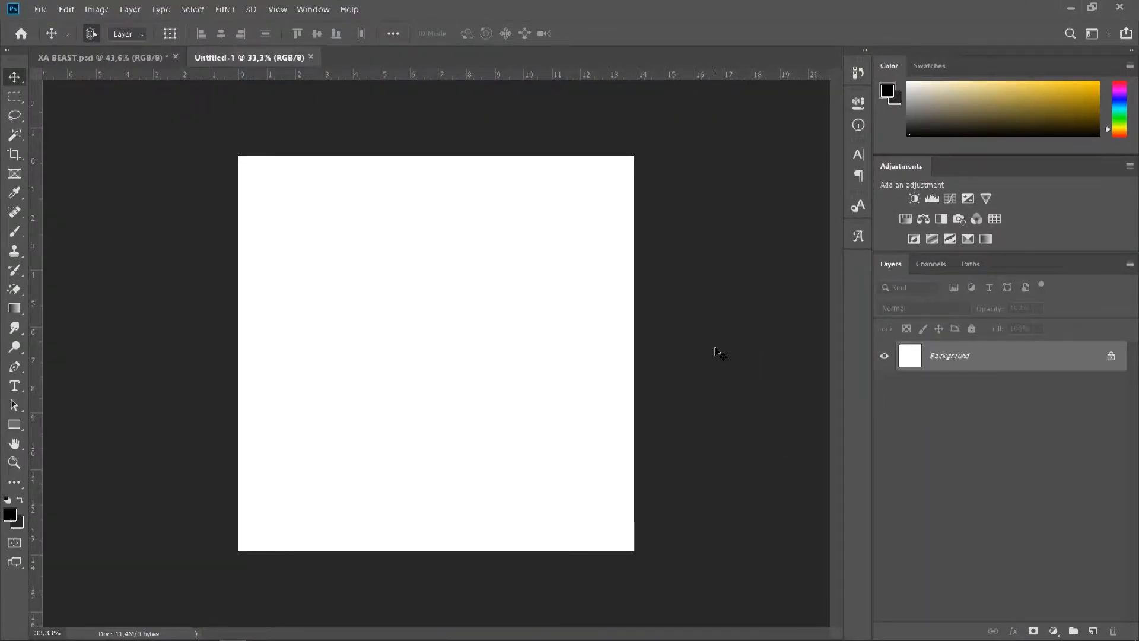
# - Place the pubg-playerunknowns-battlegrounds image from the asset folder, enlarge it to fill the canvas, and shift it so the village is in view
pyautogui.press('z')
pyautogui.rightClick(470, 298)
pyautogui.click(478, 299)
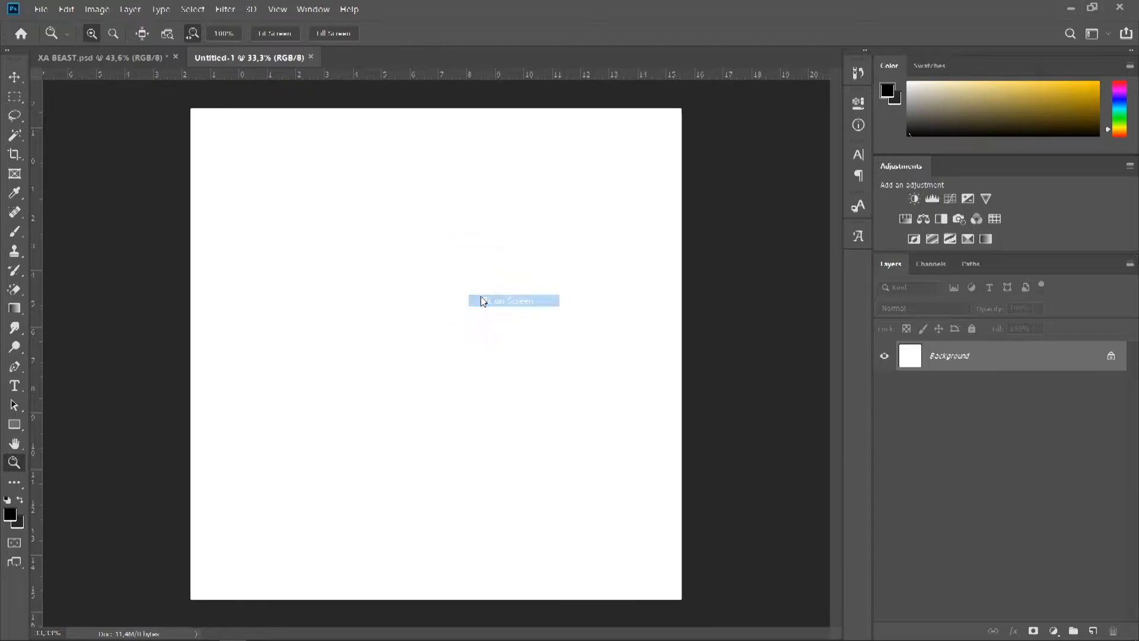
pyautogui.press('v')
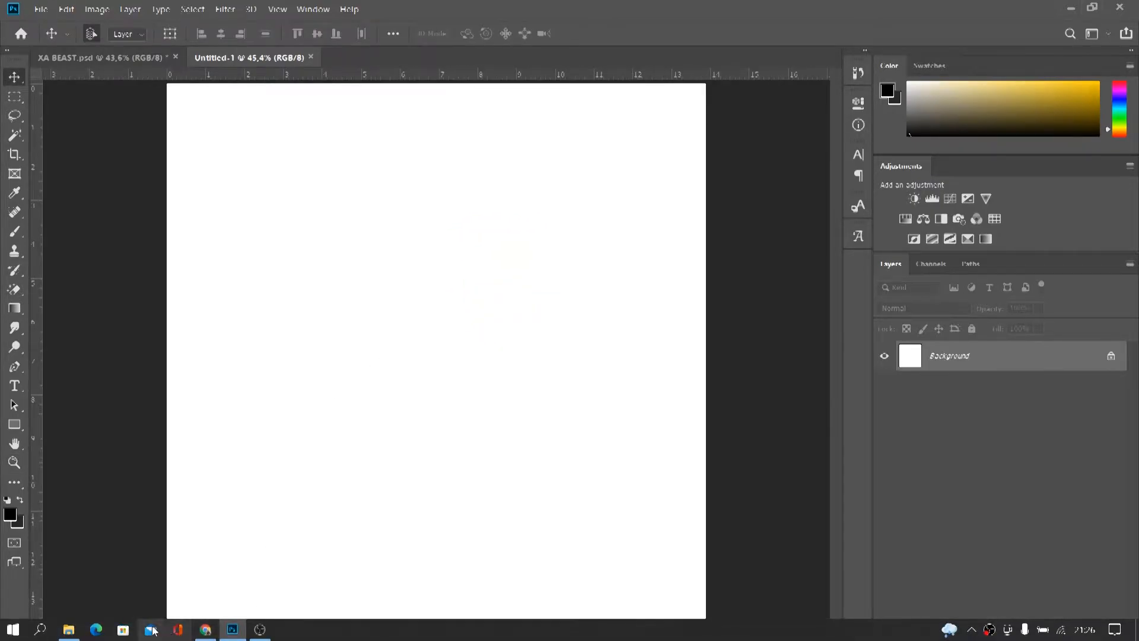
pyautogui.click(69, 629)
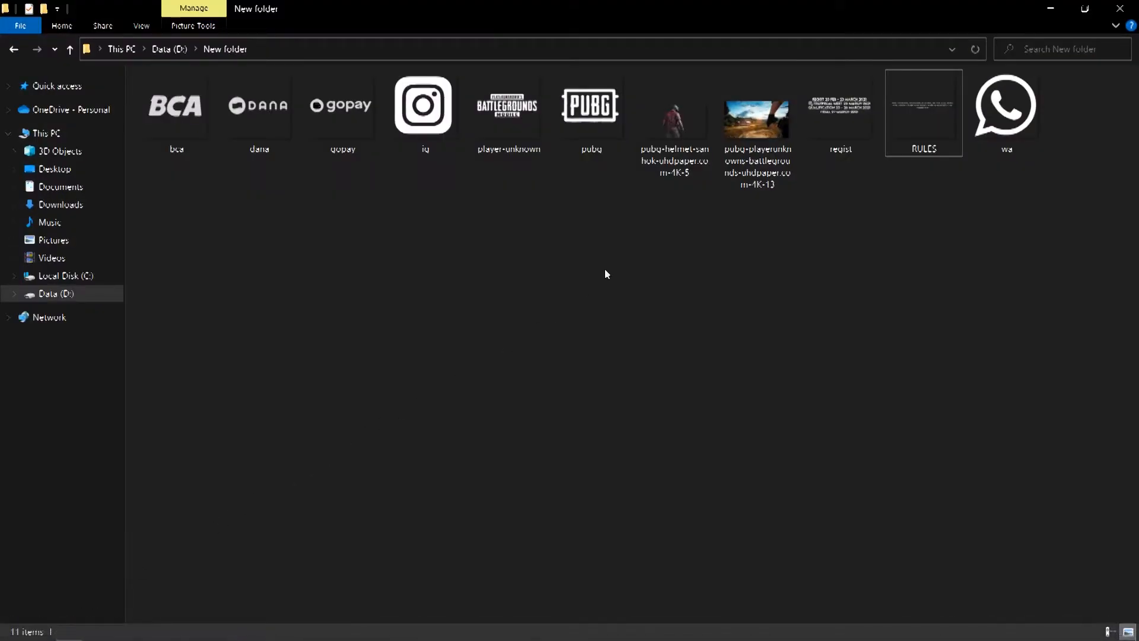
pyautogui.moveTo(750, 136); pyautogui.dragTo(405, 359)
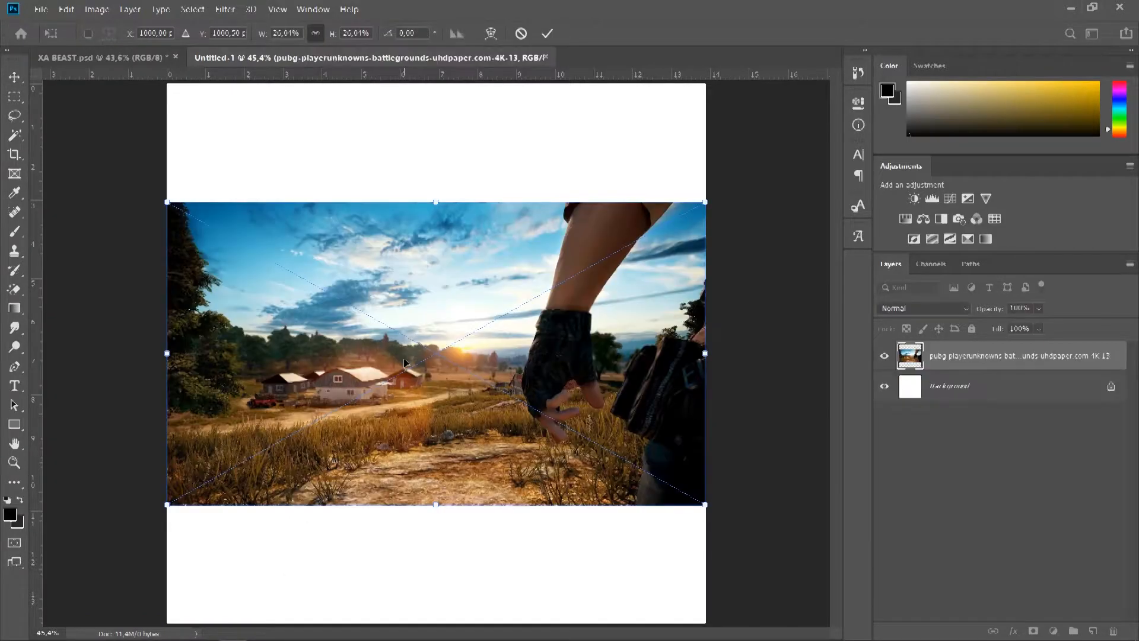
pyautogui.moveTo(703, 502); pyautogui.dragTo(918, 617)
pyautogui.hotkey('ctrl', '0')
pyautogui.moveTo(245, 357); pyautogui.dragTo(380, 364)
pyautogui.click(547, 33)
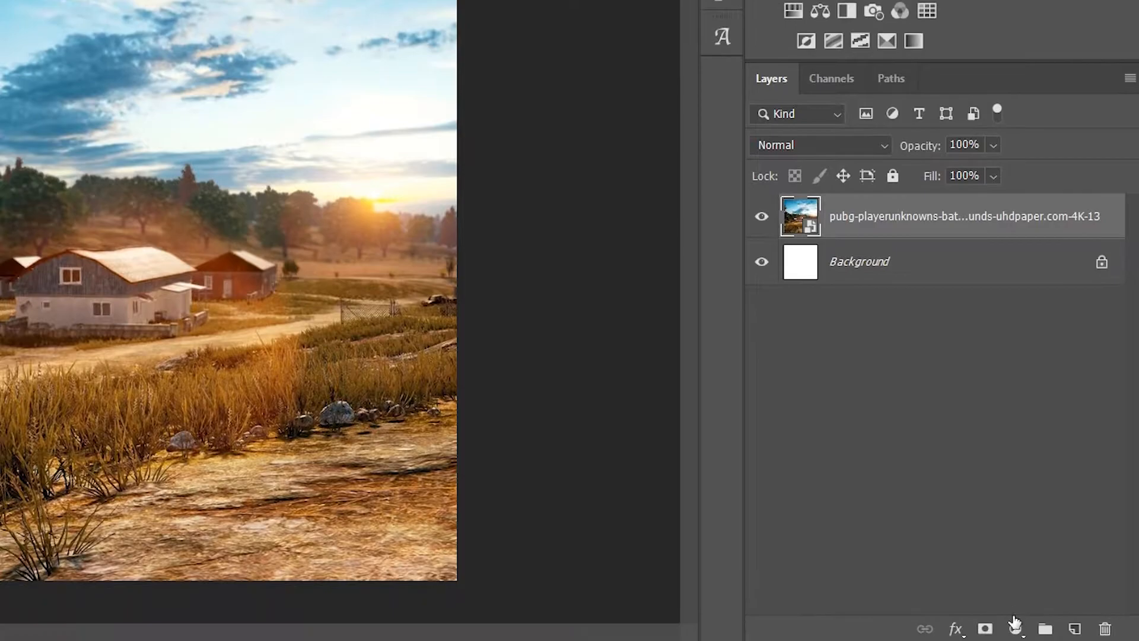
# - Add a Black & White adjustment layer above the landscape image
pyautogui.click(1015, 626)
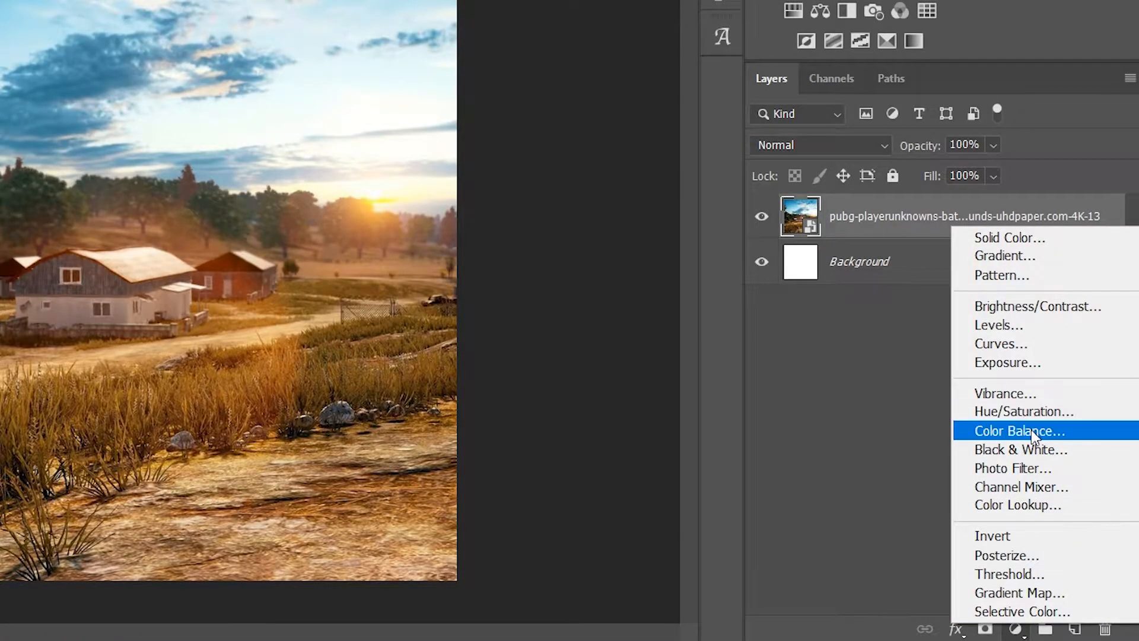
pyautogui.click(1029, 449)
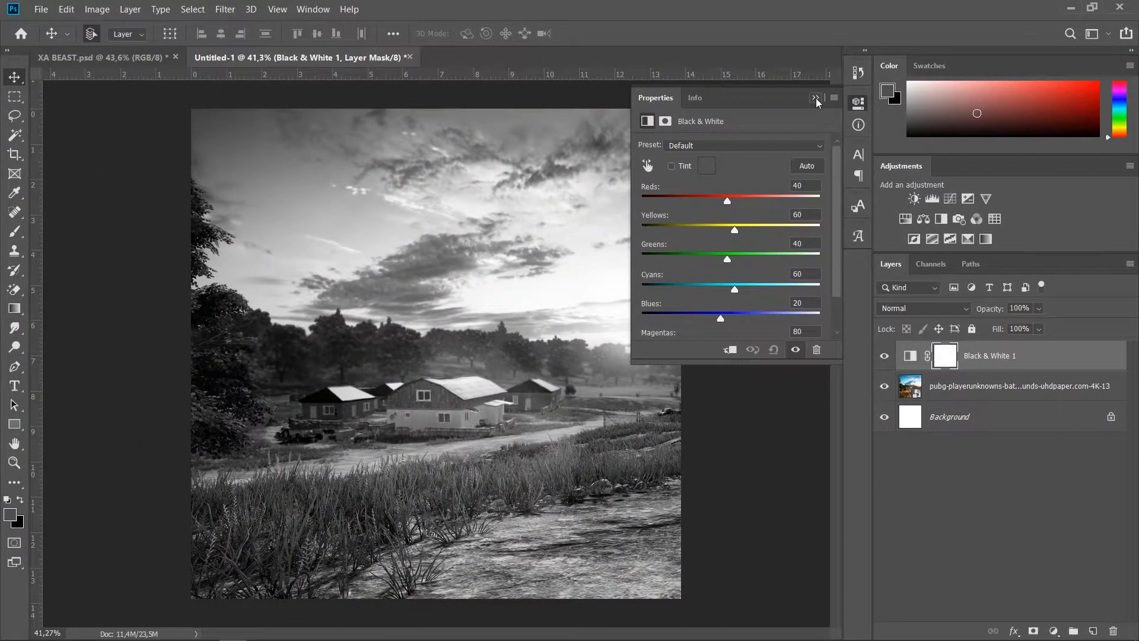
pyautogui.click(816, 98)
# - Place a horizontal and a vertical guide through the canvas centre and add a new empty layer
pyautogui.moveTo(432, 75); pyautogui.dragTo(448, 359)
pyautogui.moveTo(37, 275); pyautogui.dragTo(436, 329)
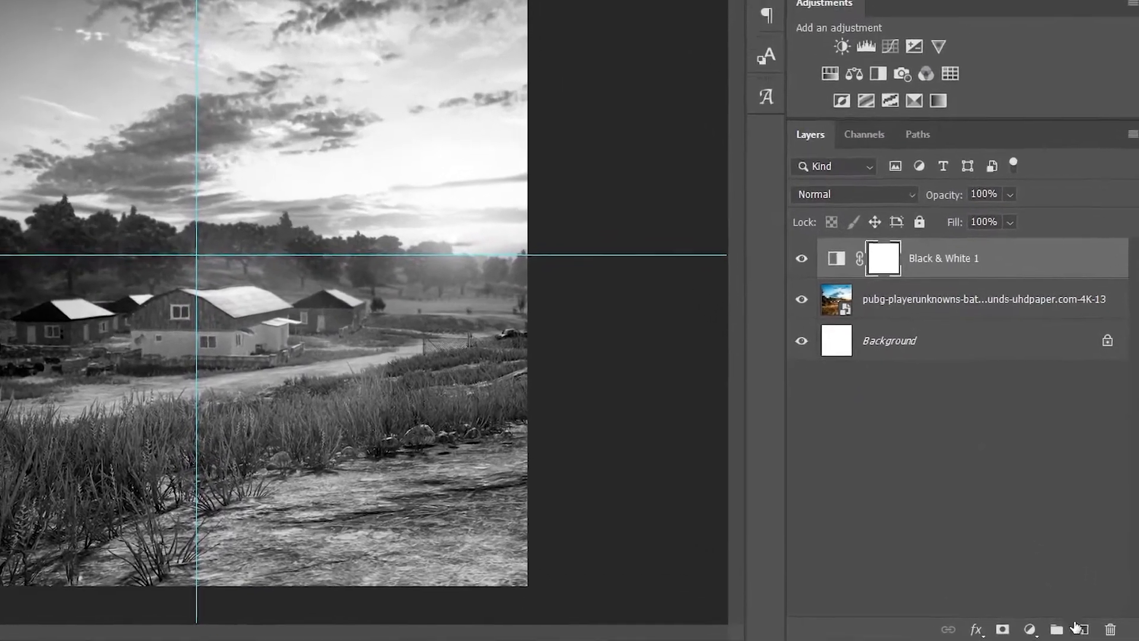
pyautogui.click(1093, 631)
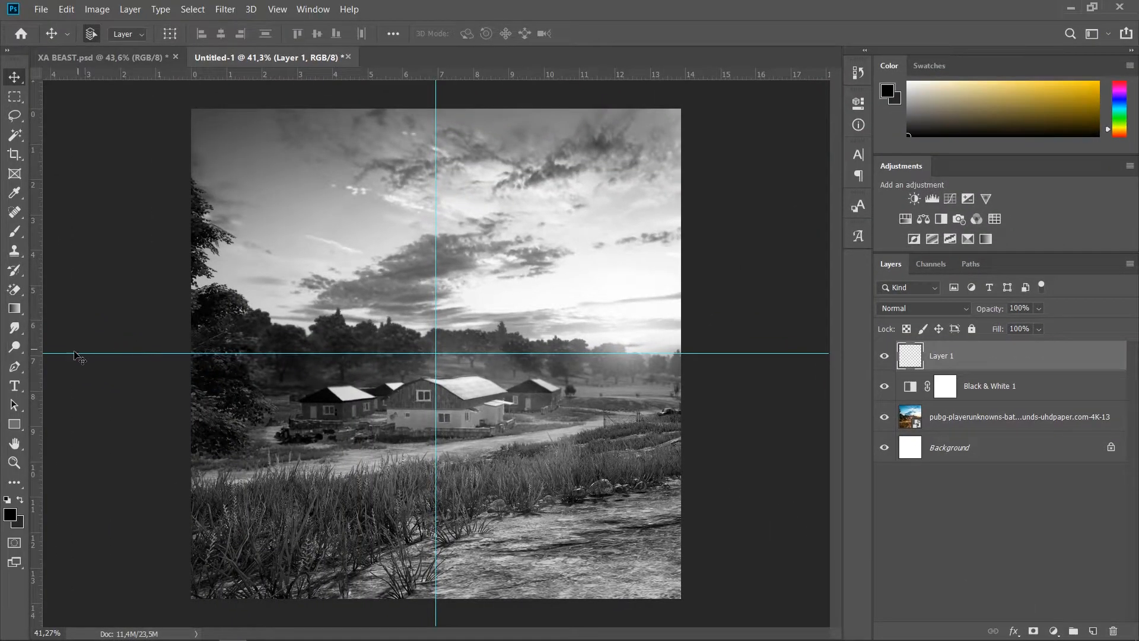
# - Draw a closed Pen shape about 2200 by 1179 px covering the sky, with a wavy, pointed lower edge near the horizontal guide
pyautogui.click(15, 366)
pyautogui.click(700, 353)
pyautogui.moveTo(543, 352)
pyautogui.mouseDown()
pyautogui.moveTo(666, 360)
pyautogui.moveTo(482, 361)
pyautogui.moveTo(516, 344)
pyautogui.mouseUp()
pyautogui.hotkey('ctrl', 'z')
pyautogui.click(698, 363)
pyautogui.click(409, 381)
pyautogui.click(362, 383)
pyautogui.click(523, 344)
pyautogui.moveTo(406, 345); pyautogui.dragTo(357, 364)
pyautogui.click(248, 365)
pyautogui.click(165, 353)
pyautogui.click(170, 96)
pyautogui.click(700, 96)
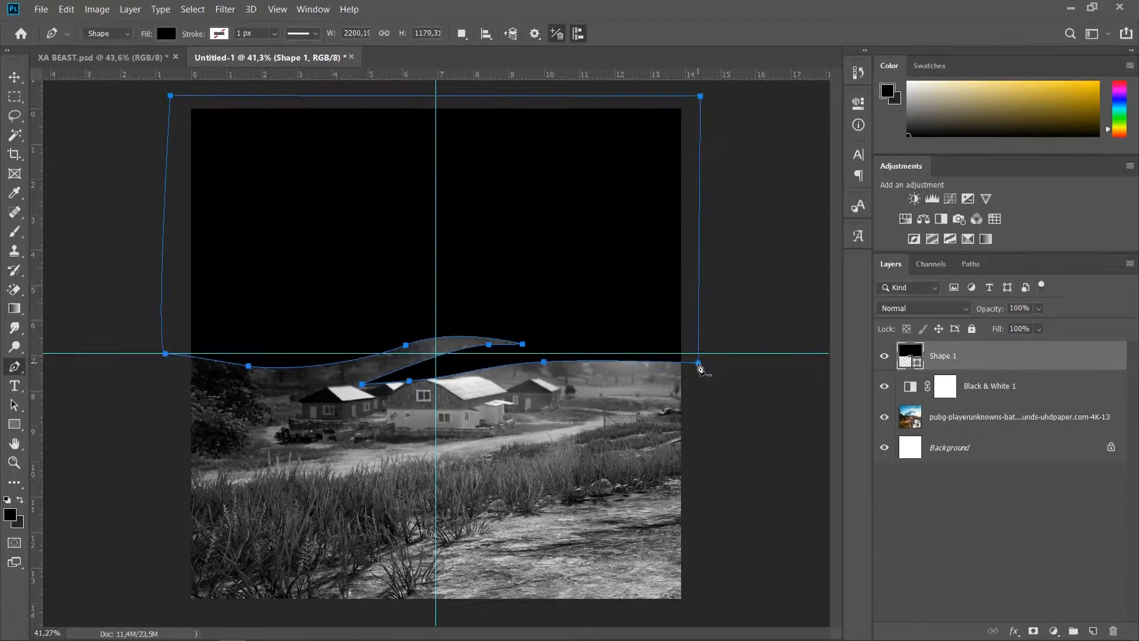
pyautogui.click(699, 364)
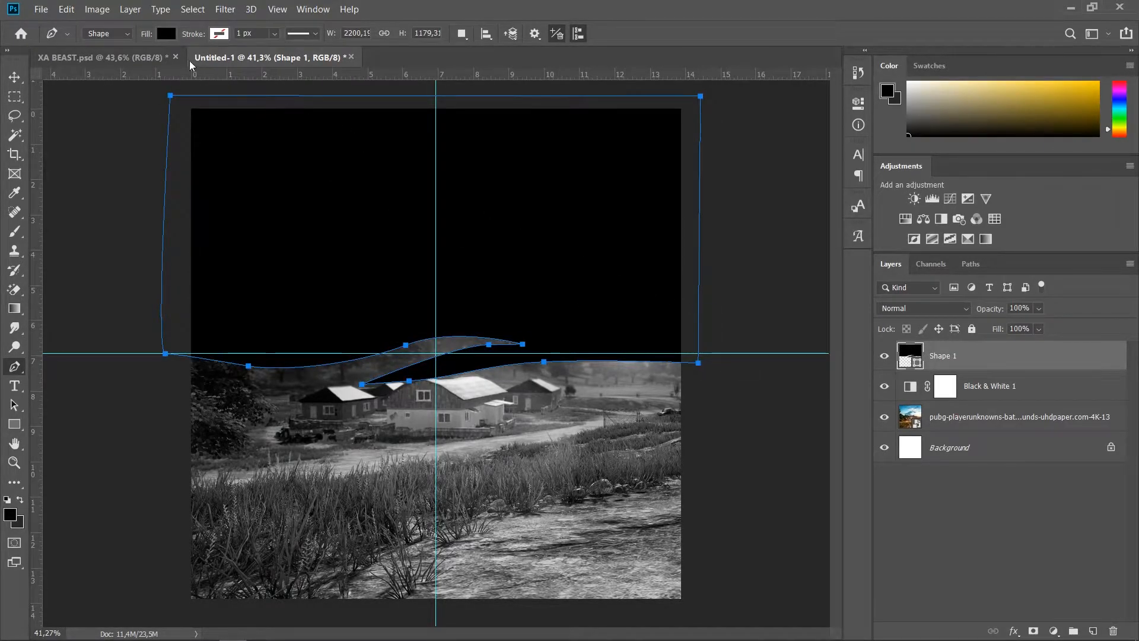
# - Set the sky shape's fill color to FFD200
pyautogui.click(159, 33)
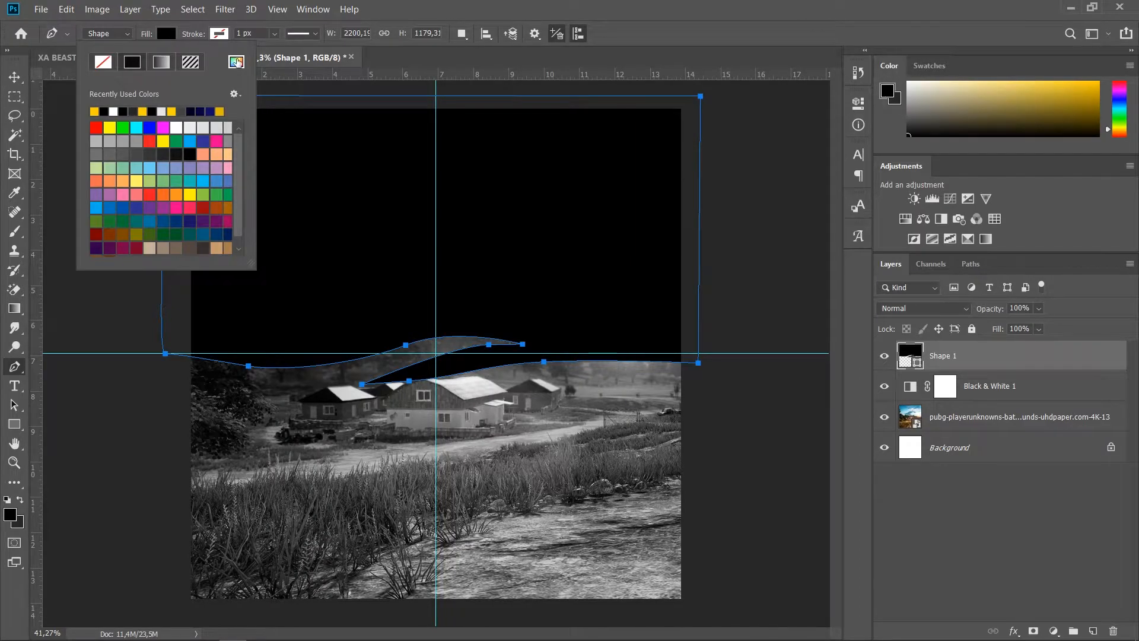
pyautogui.click(237, 62)
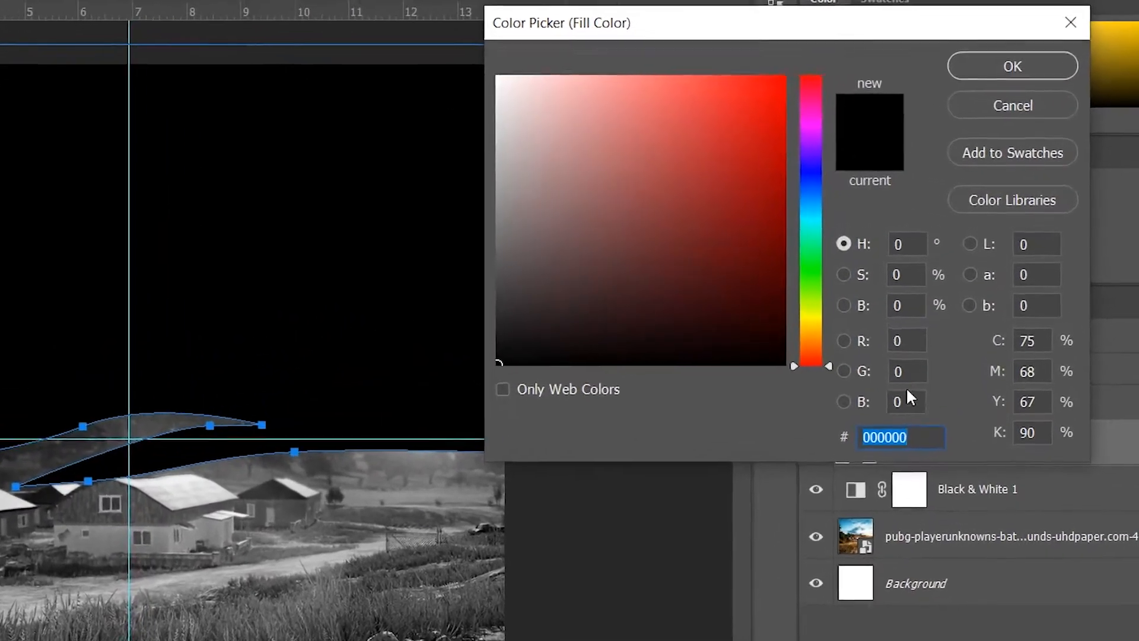
pyautogui.write('FFD')
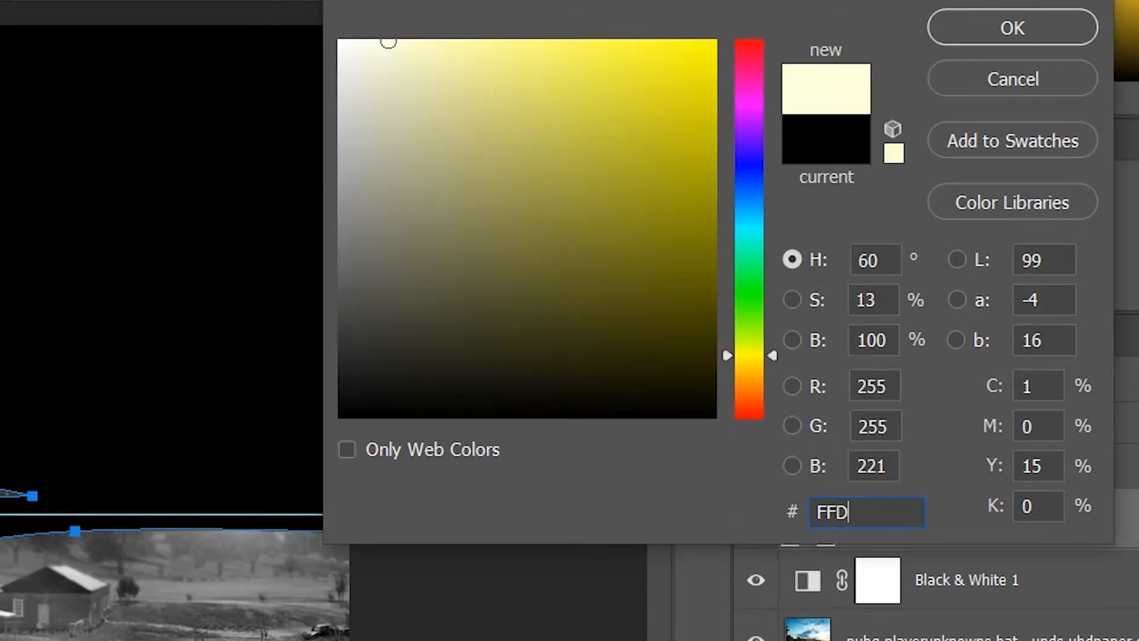
pyautogui.write('200')
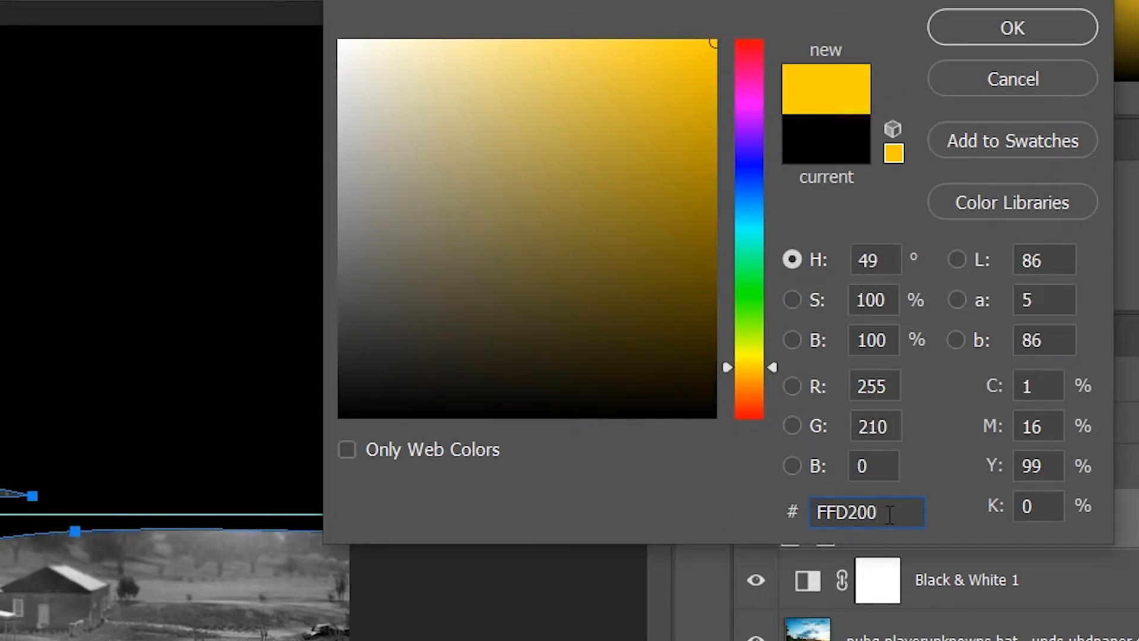
pyautogui.moveTo(889, 514); pyautogui.dragTo(755, 515)
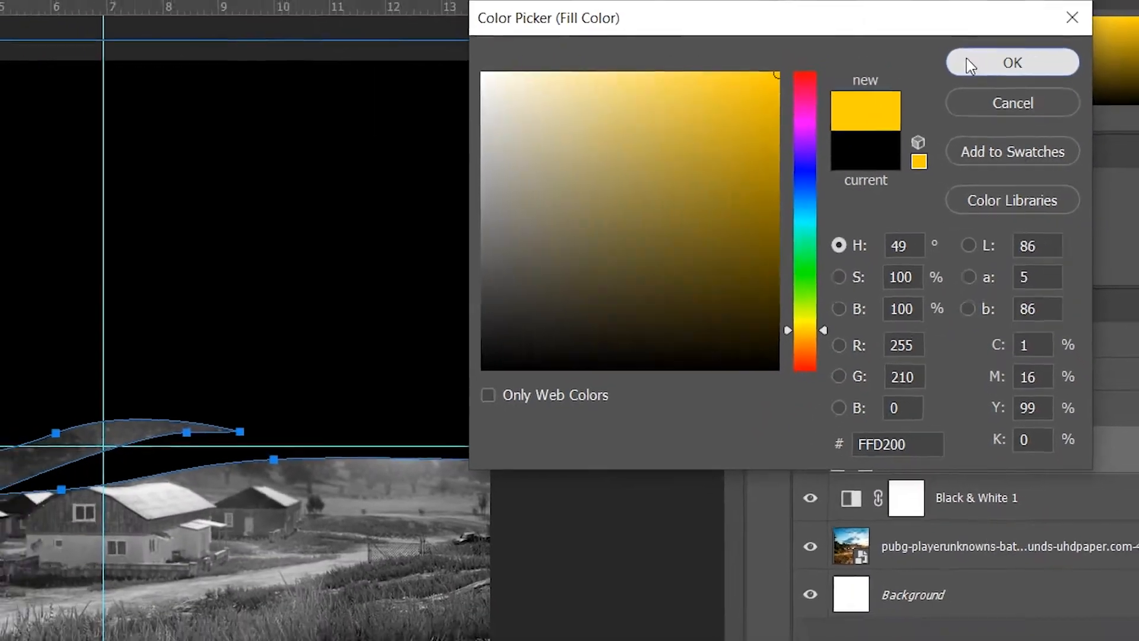
pyautogui.click(955, 30)
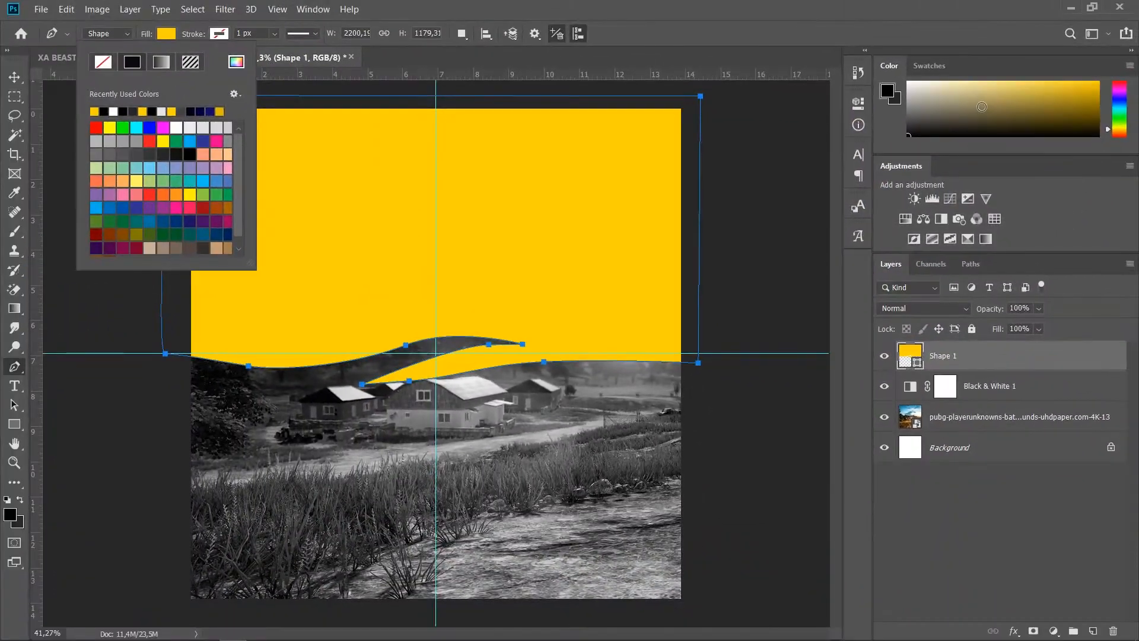
# - Set the yellow shape layer's blend mode to Linear Burn and deselect the layer
pyautogui.press('v')
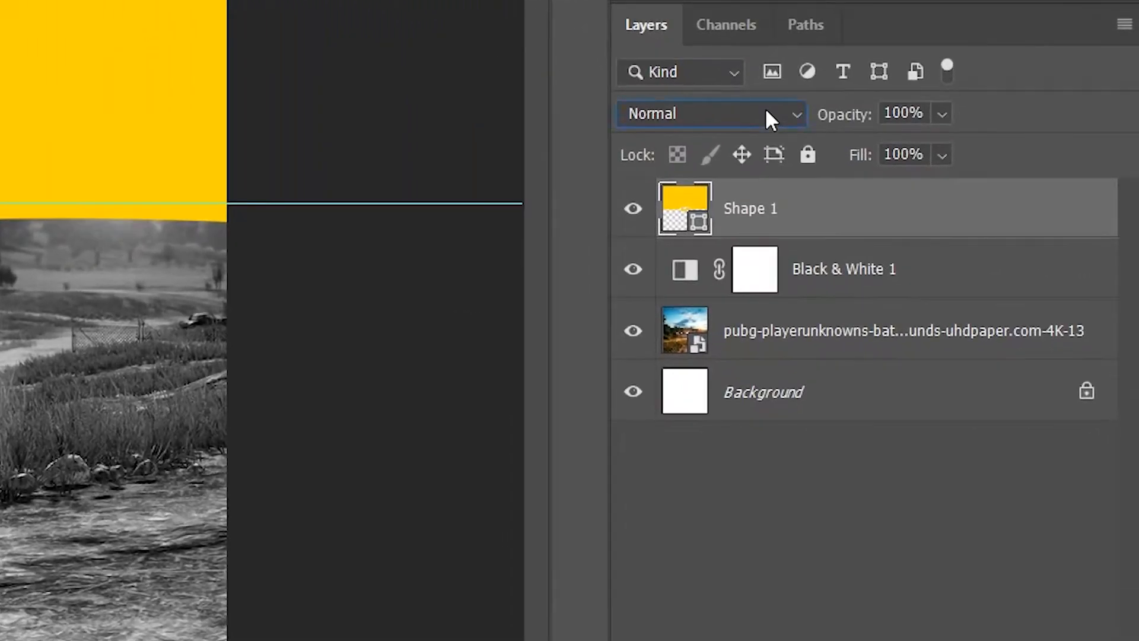
pyautogui.click(951, 307)
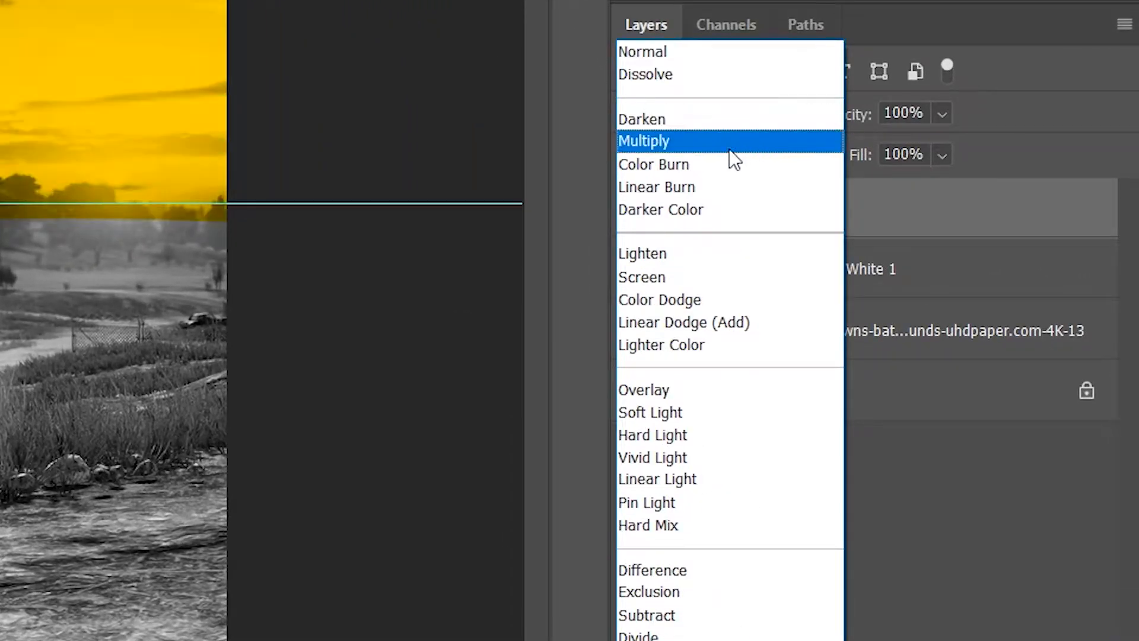
pyautogui.click(688, 188)
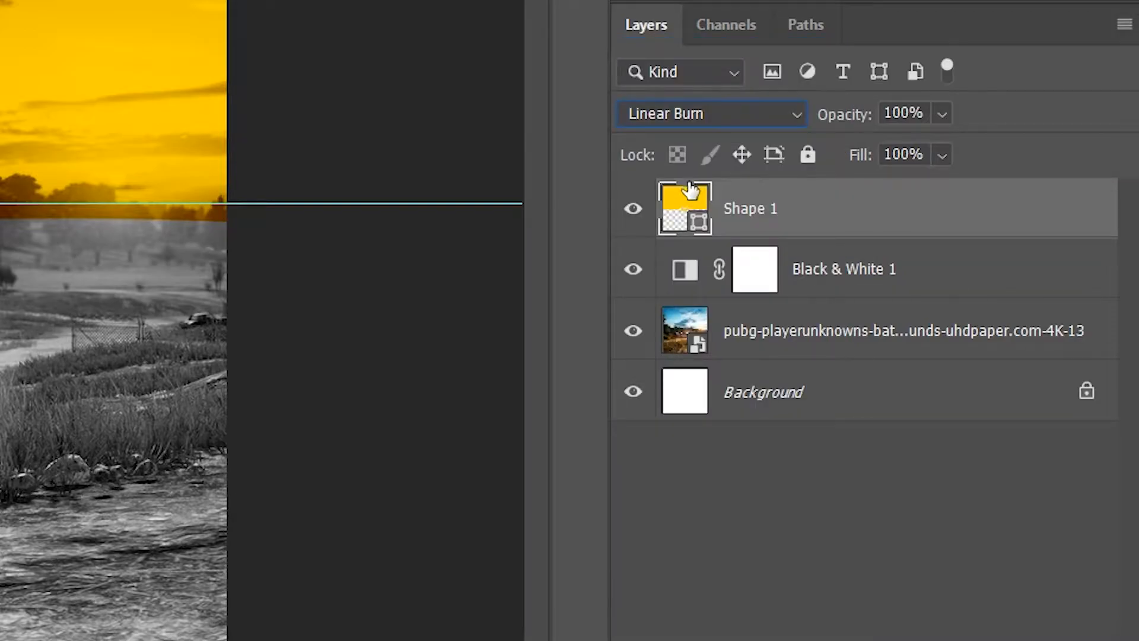
pyautogui.click(685, 526)
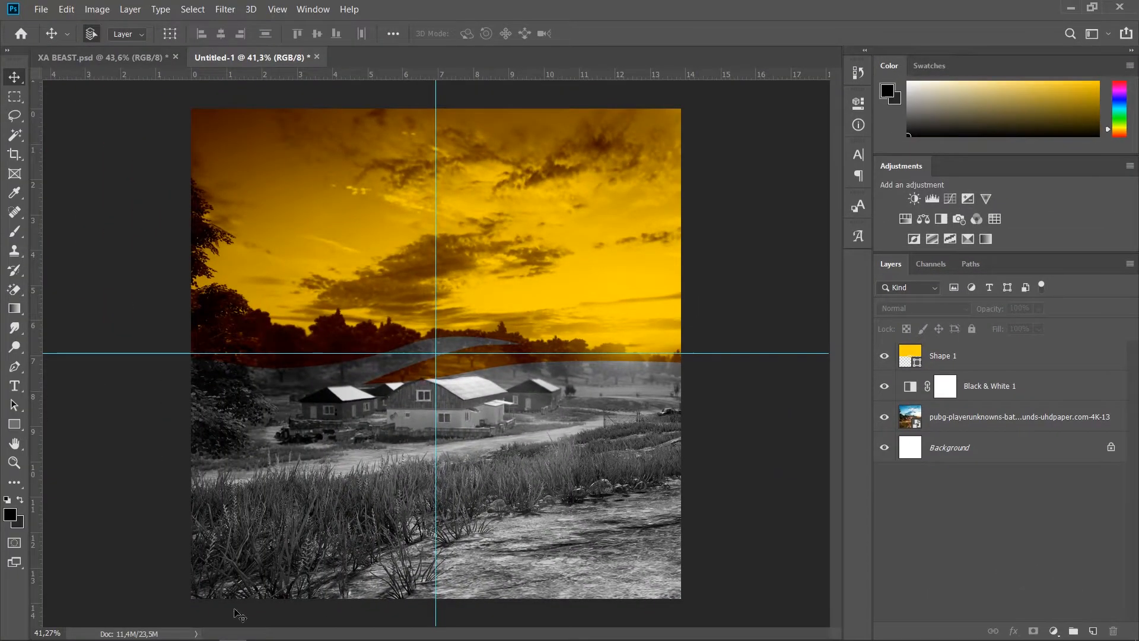
# - Place the pubg-helmet-sanhok image enlarged in the canvas's lower centre and move its layer directly below the Black & White adjustment
pyautogui.moveTo(238, 638)
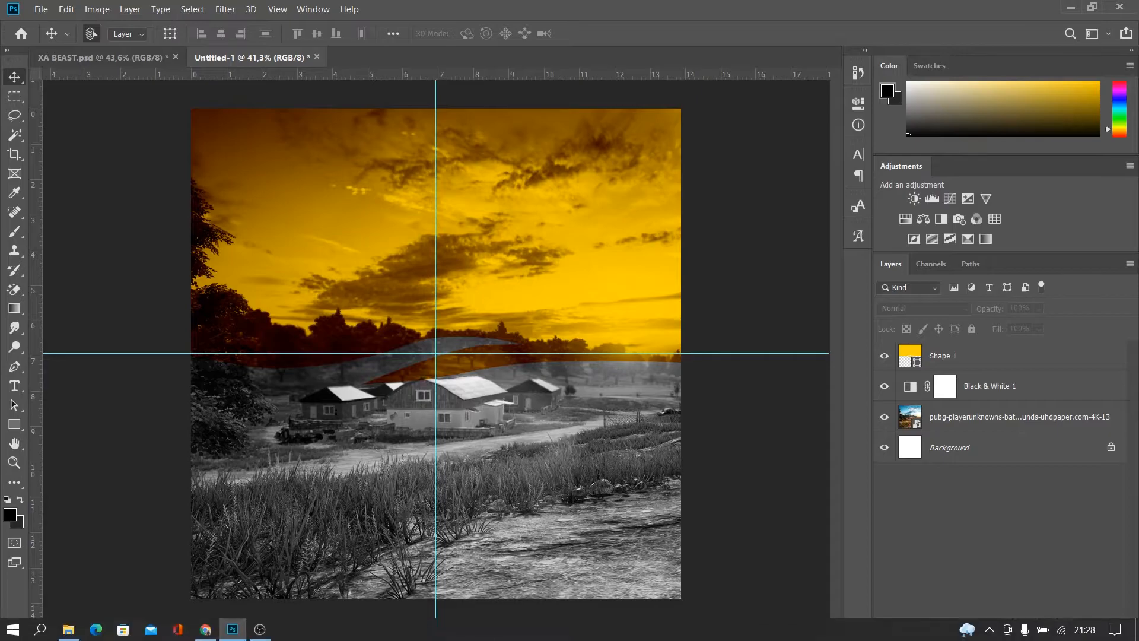
pyautogui.click(68, 630)
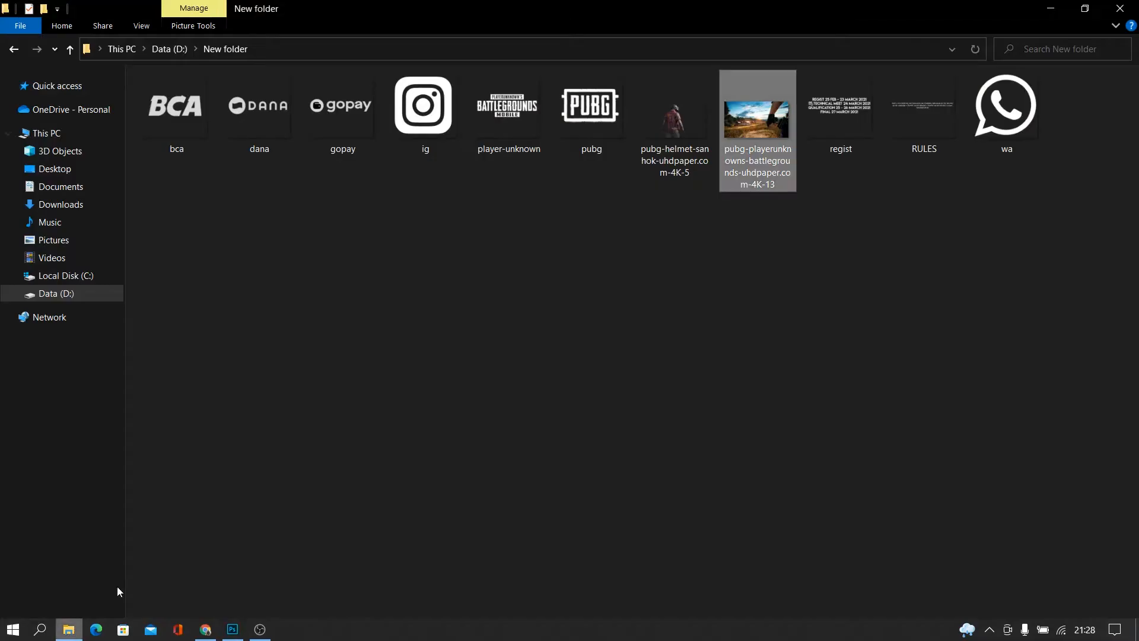
pyautogui.moveTo(676, 167); pyautogui.dragTo(412, 493)
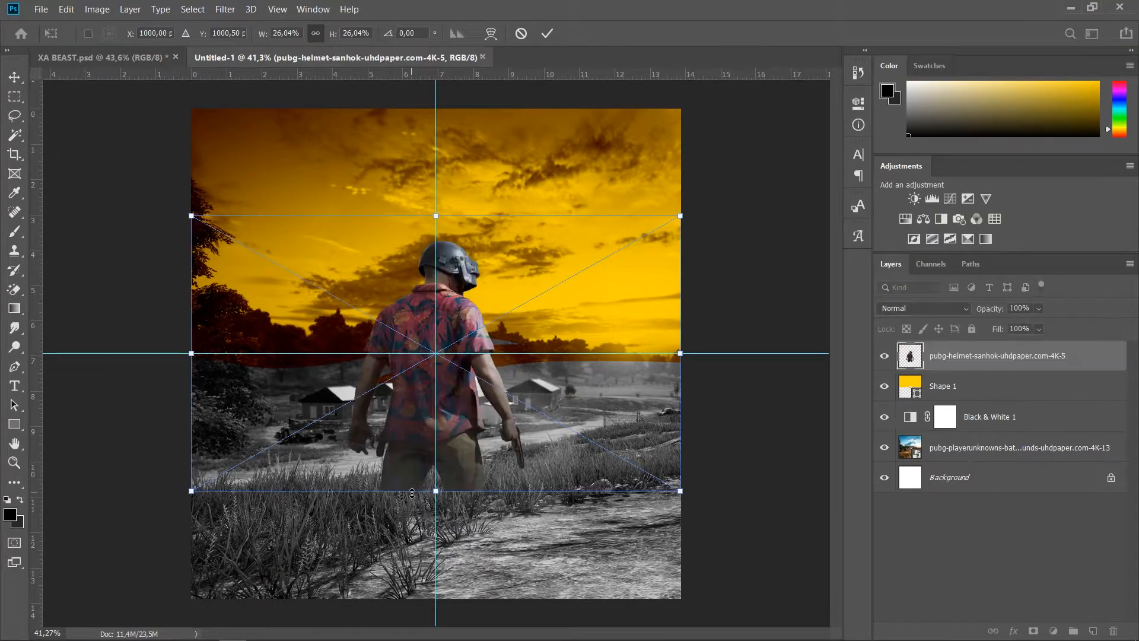
pyautogui.moveTo(681, 490); pyautogui.dragTo(692, 497)
pyautogui.moveTo(468, 309); pyautogui.dragTo(468, 396)
pyautogui.moveTo(692, 297); pyautogui.dragTo(740, 269)
pyautogui.moveTo(543, 329); pyautogui.dragTo(543, 308)
pyautogui.click(547, 34)
pyautogui.moveTo(988, 358); pyautogui.dragTo(965, 435)
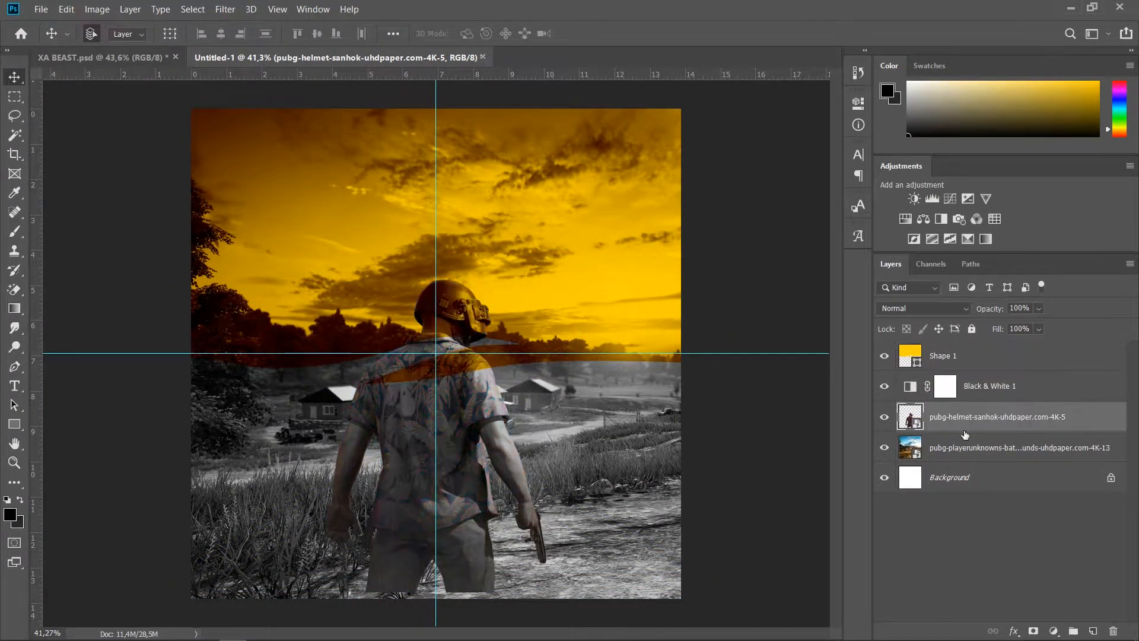
# - Add a new layer above Black & White 1 and choose the 112 px KYLE Bonus Chunky Charcoal brush with a rotated tip
pyautogui.click(962, 381)
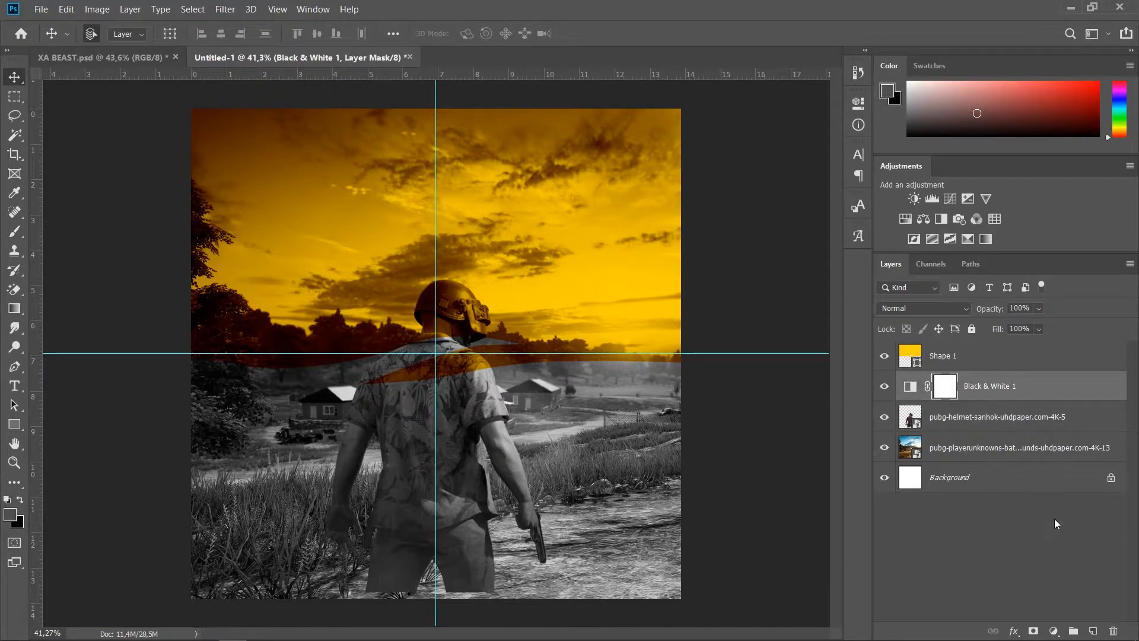
pyautogui.click(1093, 630)
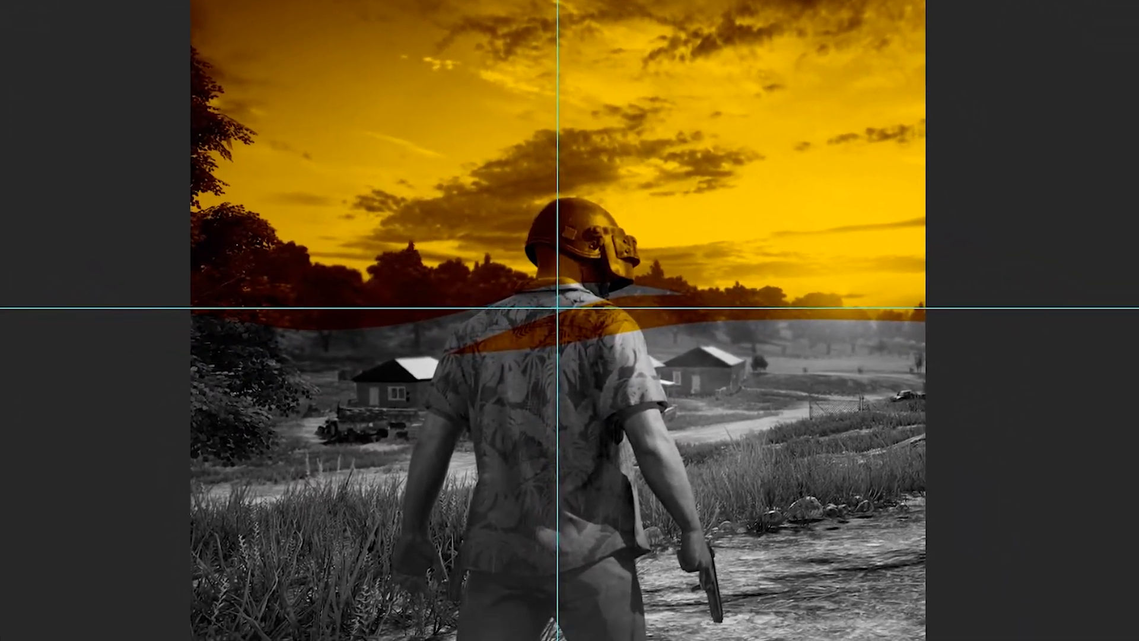
pyautogui.rightClick(610, 431)
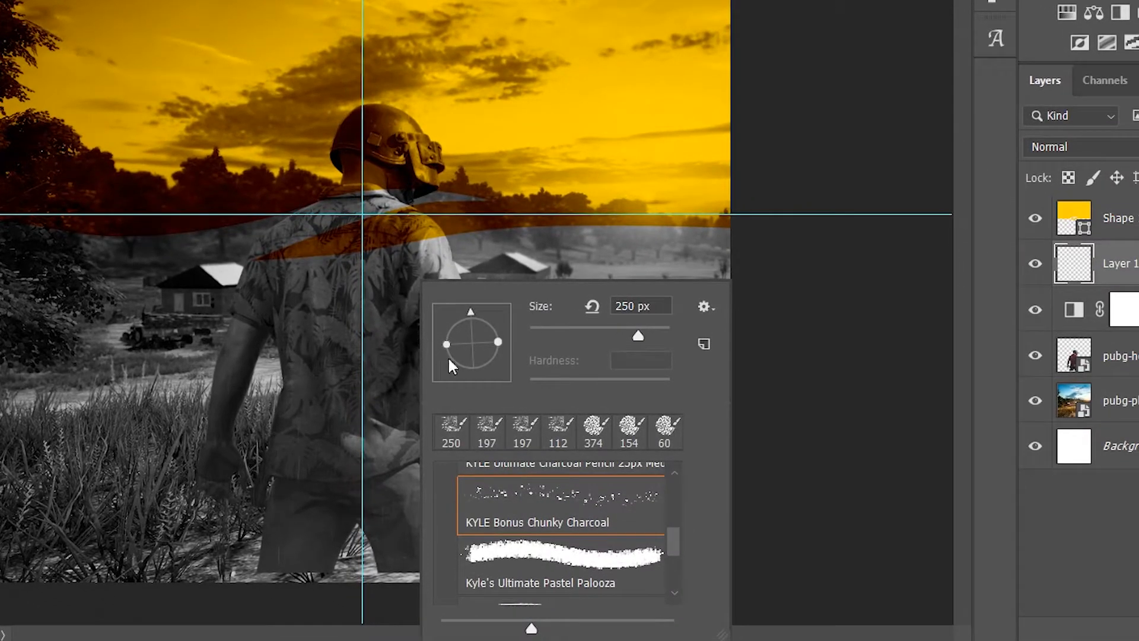
pyautogui.click(528, 498)
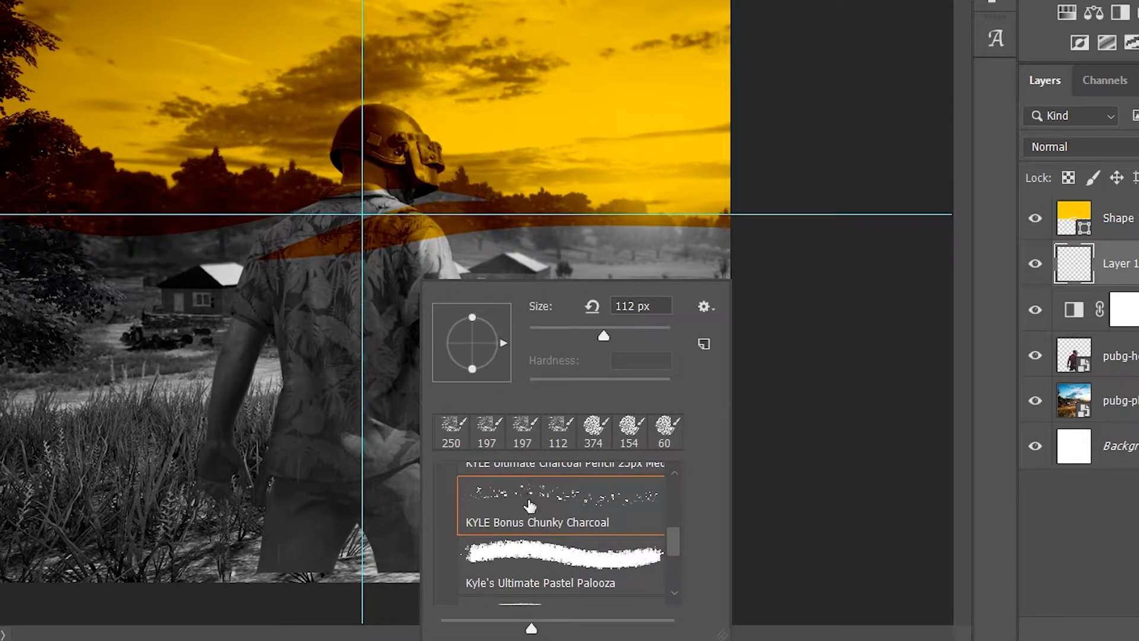
pyautogui.moveTo(452, 321); pyautogui.dragTo(486, 313)
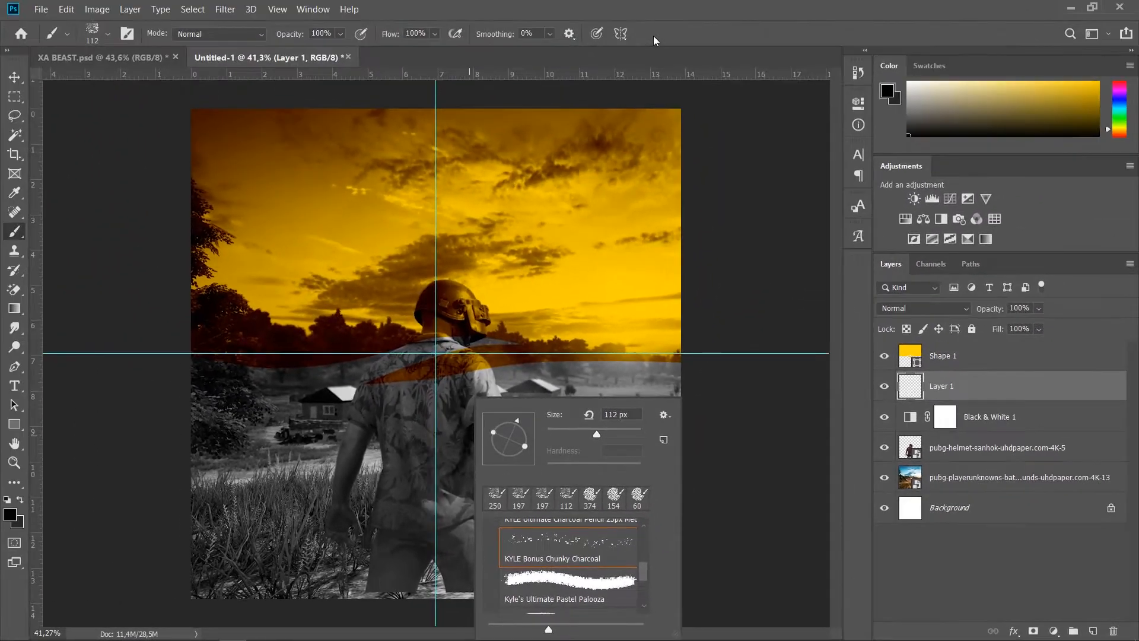
pyautogui.click(653, 38)
# - Set the charcoal brush size to 200 px and paint a rough black band across the bottom of the canvas
pyautogui.rightClick(326, 484)
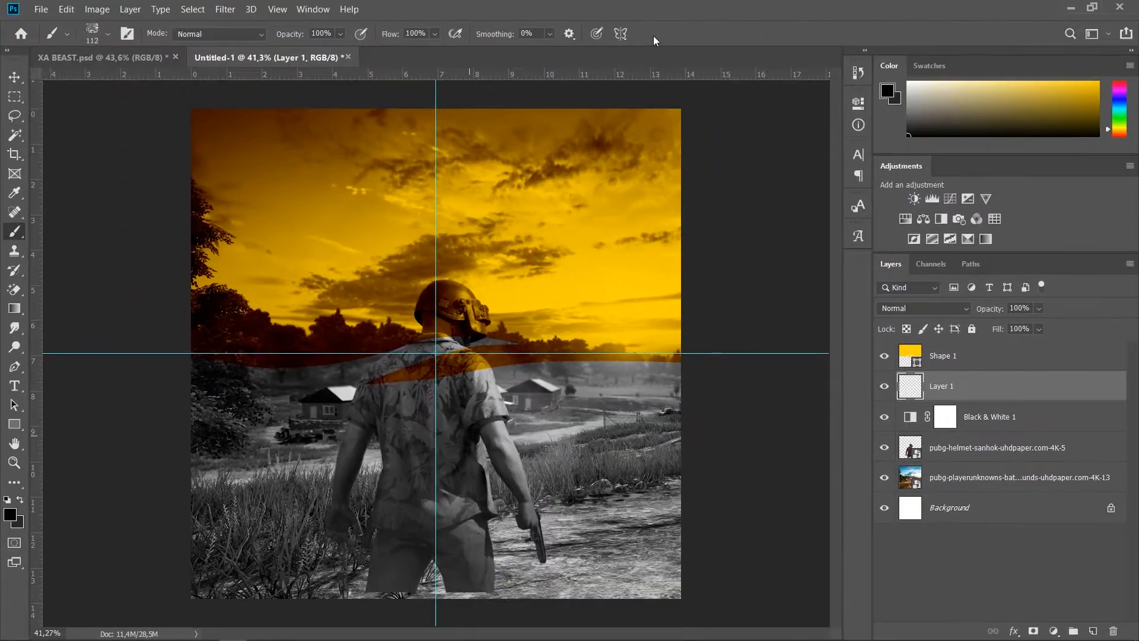
pyautogui.write('200')
pyautogui.press('Return')
pyautogui.moveTo(199, 571)
pyautogui.mouseDown()
pyautogui.moveTo(673, 563)
pyautogui.moveTo(558, 591)
pyautogui.moveTo(593, 576)
pyautogui.mouseUp()
# - Switch to a round brush and paint the area beneath the rough edge solid black across the canvas bottom
pyautogui.rightClick(363, 504)
pyautogui.scroll(8, 415, 588)
pyautogui.click(414, 589)
pyautogui.click(361, 380)
pyautogui.moveTo(310, 593); pyautogui.dragTo(699, 589)
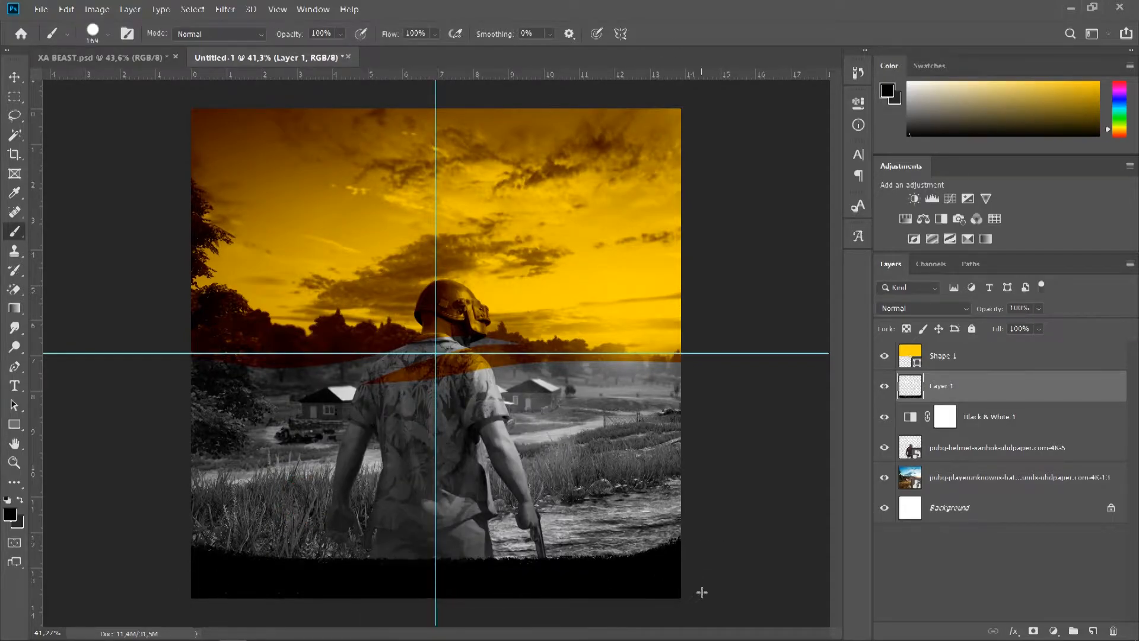
# - Add a white text layer reading TOURNAMENT PUBG MOBILE above Shape 1, near the top of the poster
pyautogui.press('v')
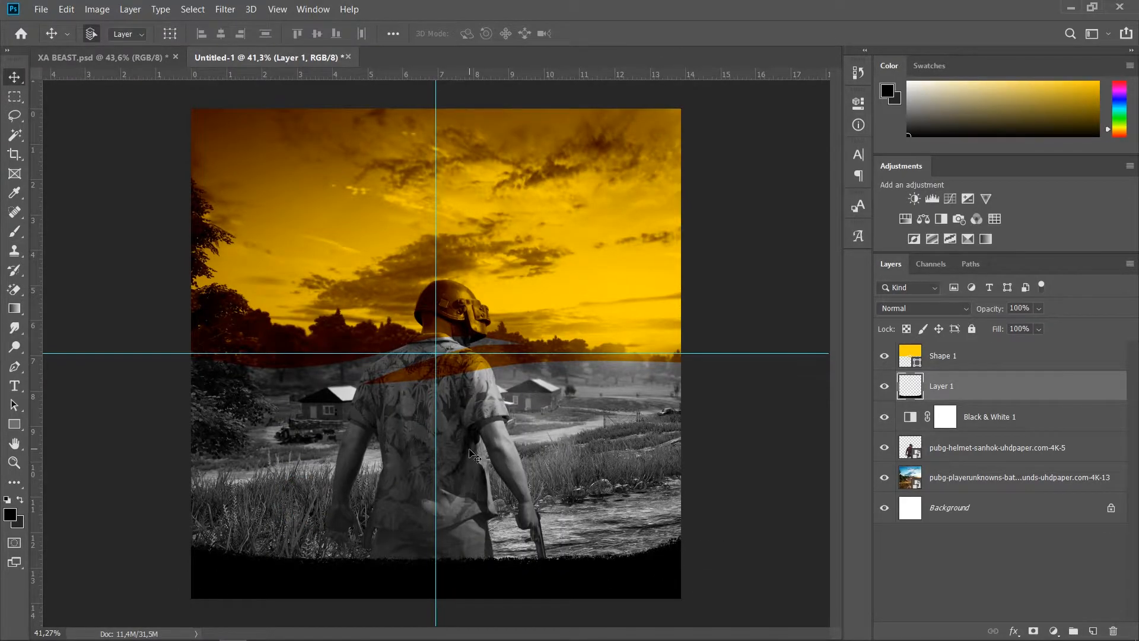
pyautogui.click(967, 358)
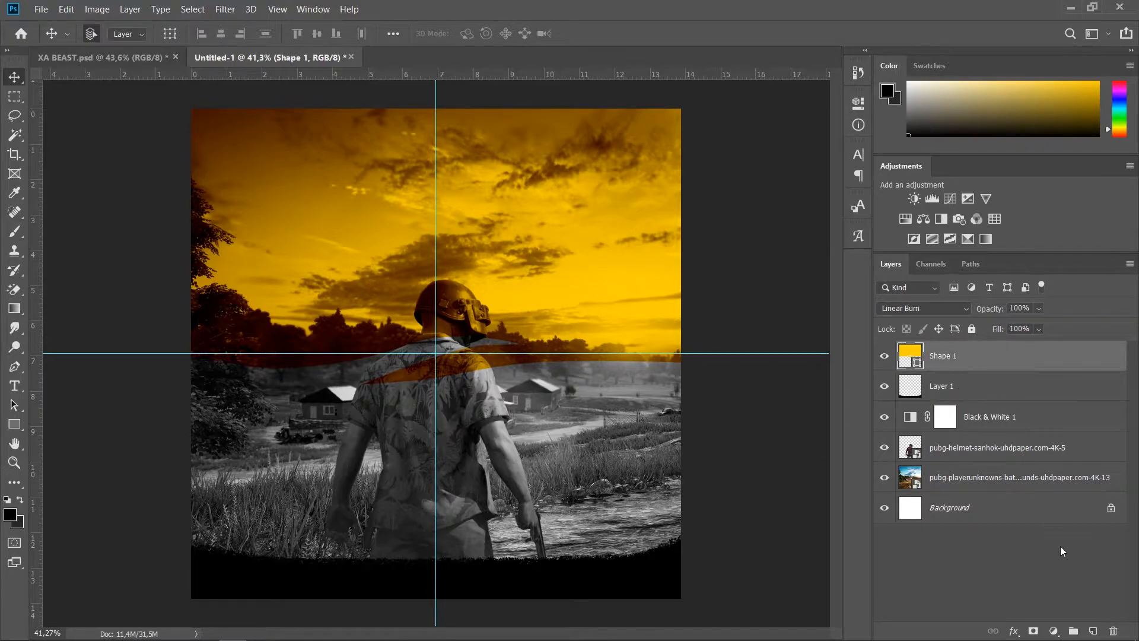
pyautogui.click(1093, 632)
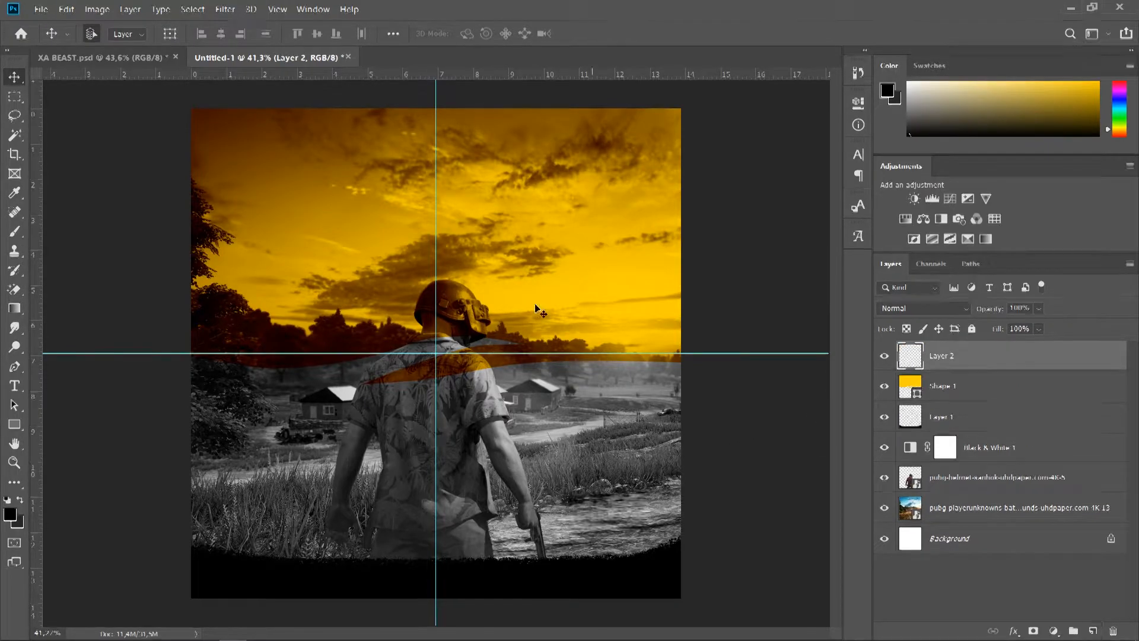
pyautogui.press('t')
pyautogui.click(377, 176)
pyautogui.click(593, 33)
pyautogui.press('Return')
pyautogui.press('Return')
pyautogui.write('TOURNAMENT PUBG MOBILE')
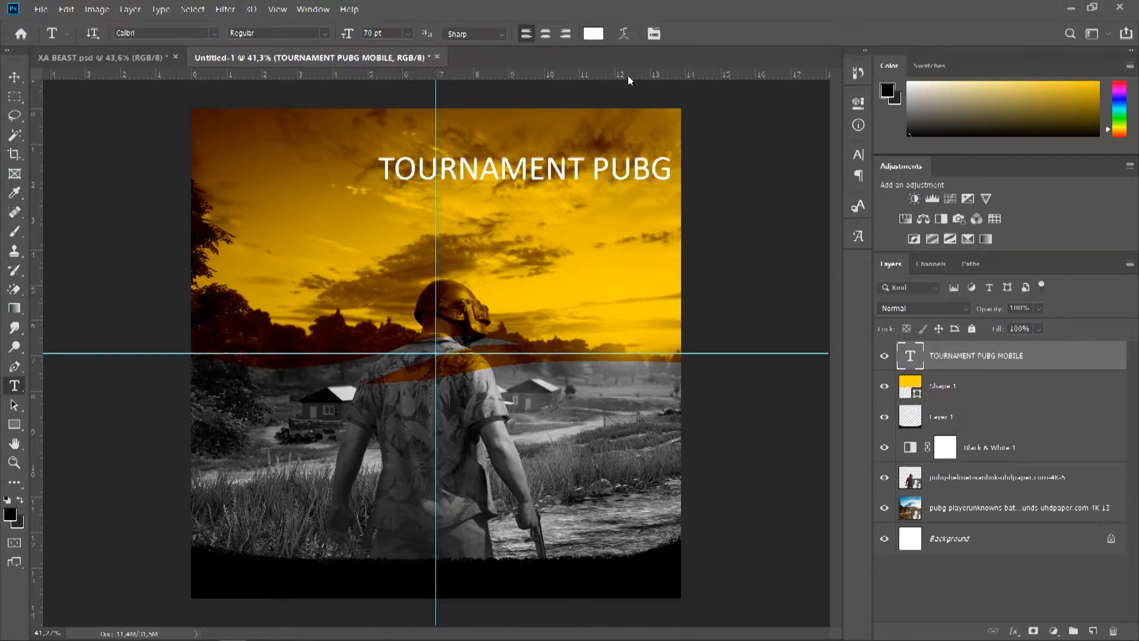
# - Set the TOURNAMENT PUBG MOBILE text in Headliner No. 45 Regular and centre it on the vertical guide
pyautogui.hotkey('ctrl', 'a')
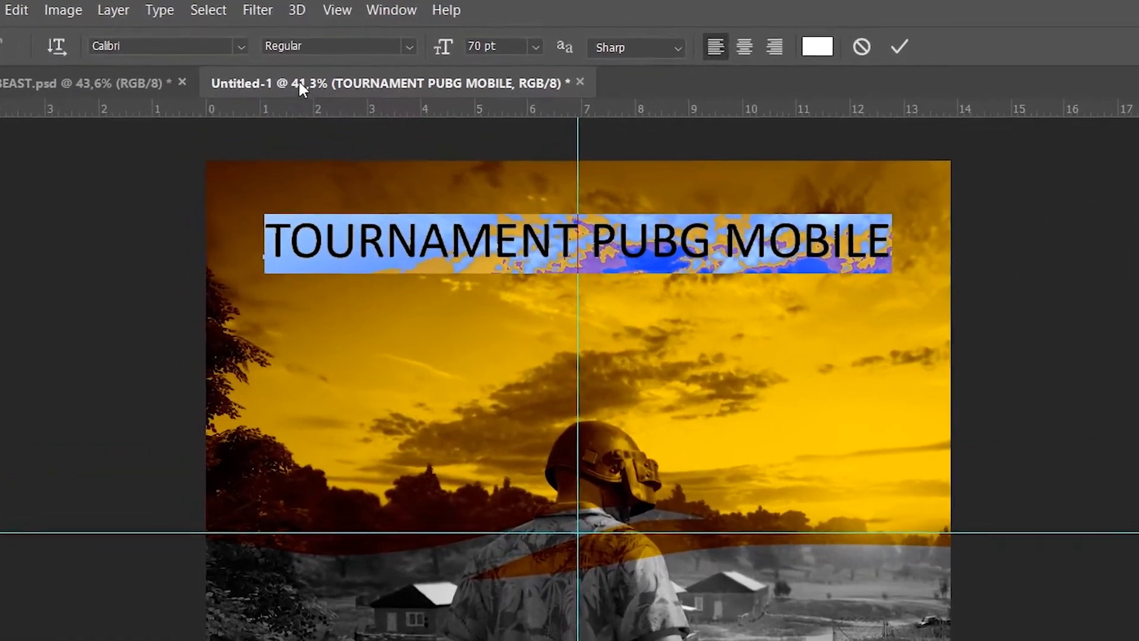
pyautogui.click(217, 43)
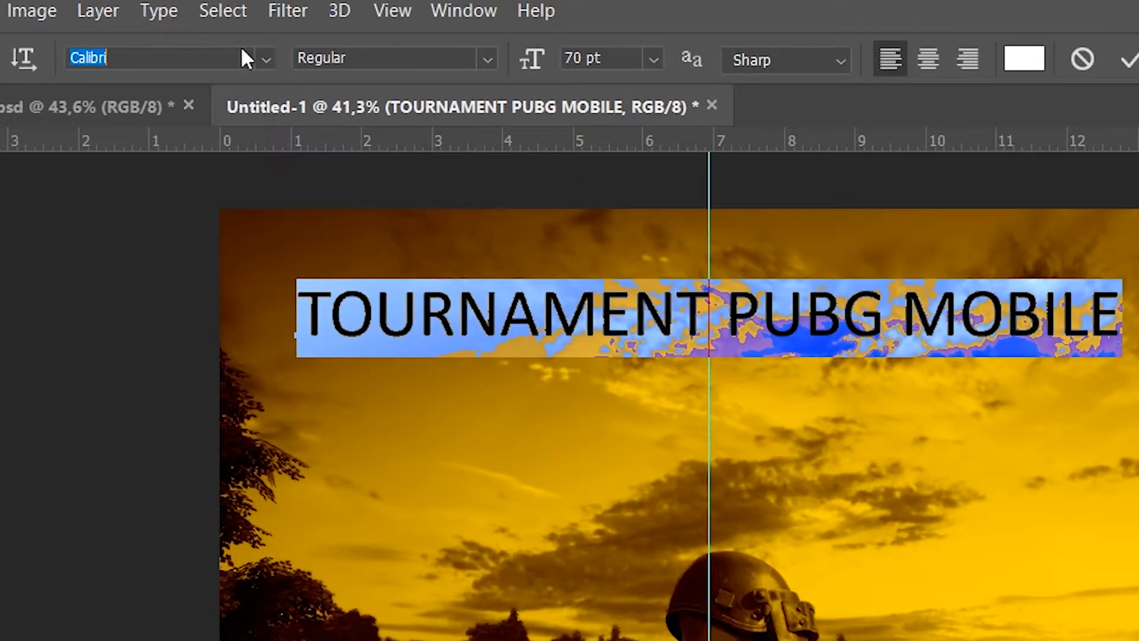
pyautogui.write('HEAD')
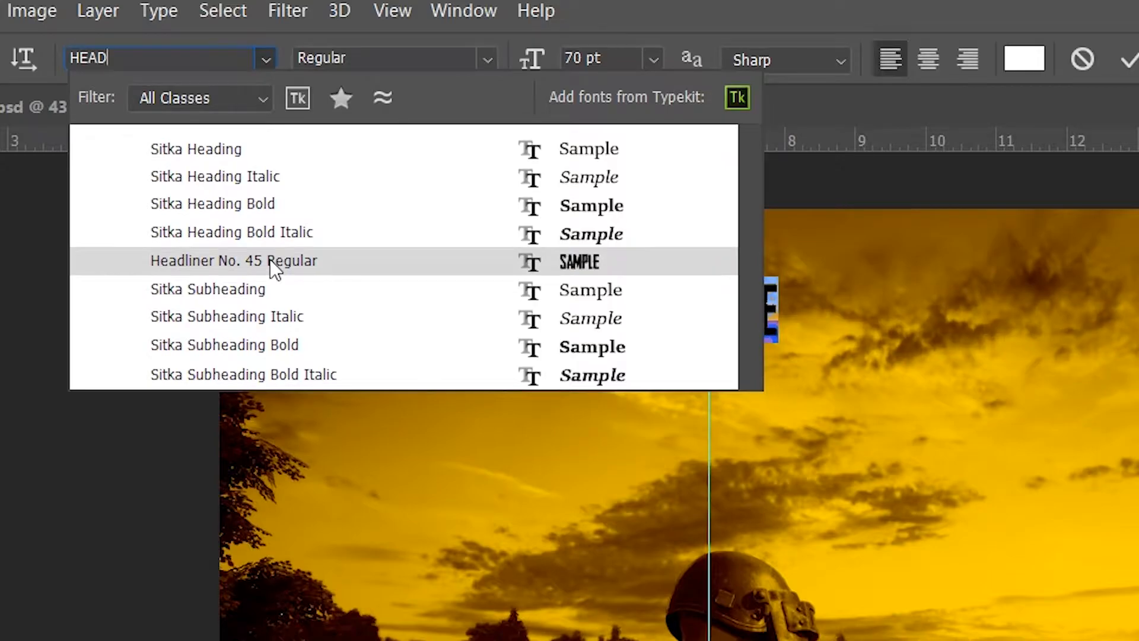
pyautogui.click(269, 259)
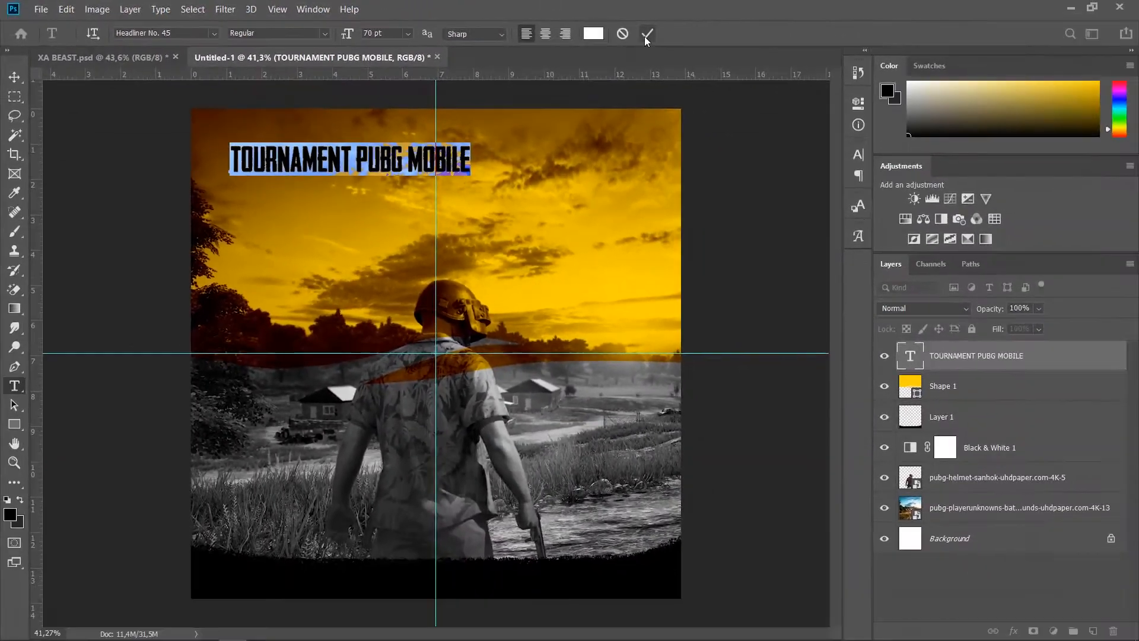
pyautogui.click(1130, 59)
pyautogui.hotkey('ctrl', 't')
pyautogui.moveTo(356, 160); pyautogui.dragTo(436, 160)
pyautogui.click(660, 34)
# - Add the text ONLINE ONLY below the tournament title and set it in Lemon/Milk Bold
pyautogui.press('t')
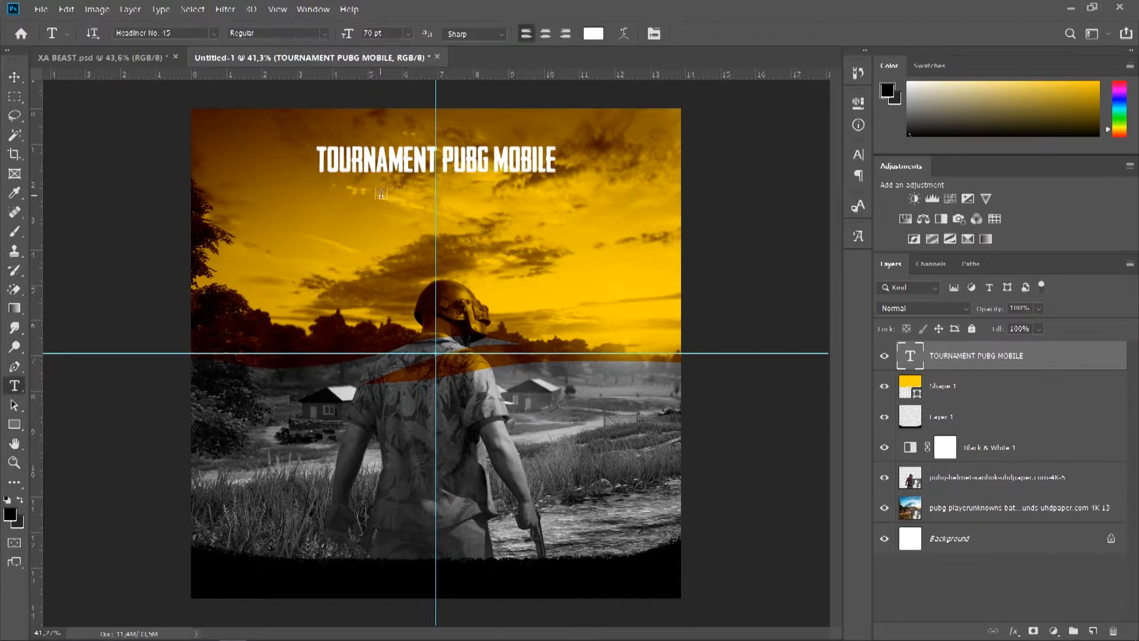
pyautogui.click(382, 194)
pyautogui.write('ONLINE ONLY')
pyautogui.hotkey('ctrl', 'a')
pyautogui.click(194, 30)
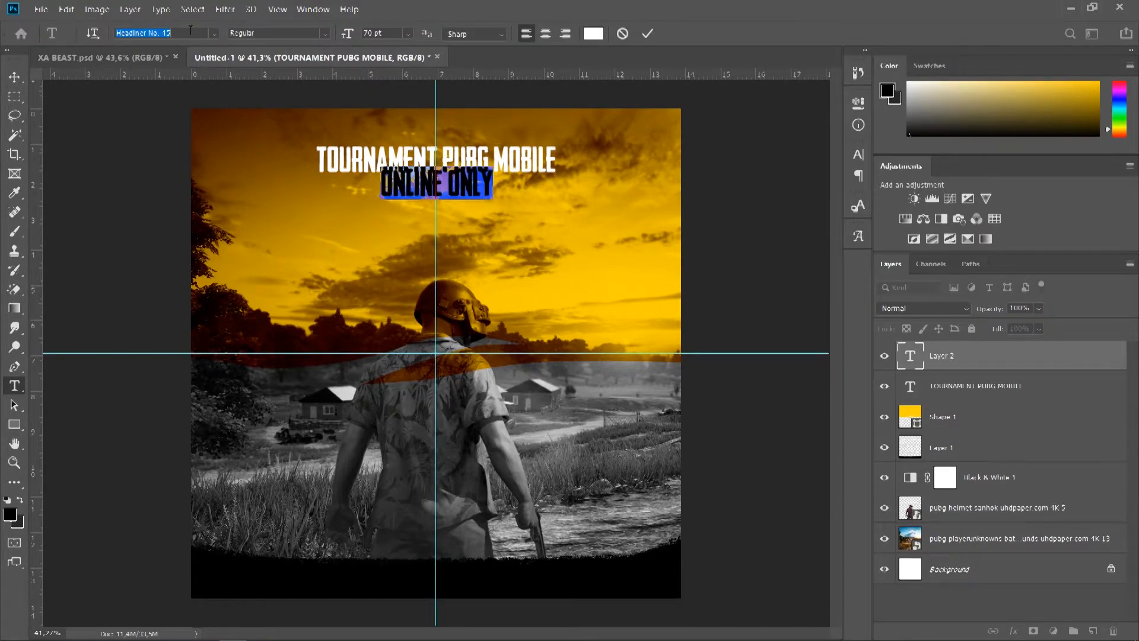
pyautogui.write('L')
pyautogui.click(214, 34)
pyautogui.click(218, 135)
pyautogui.click(325, 33)
pyautogui.click(301, 84)
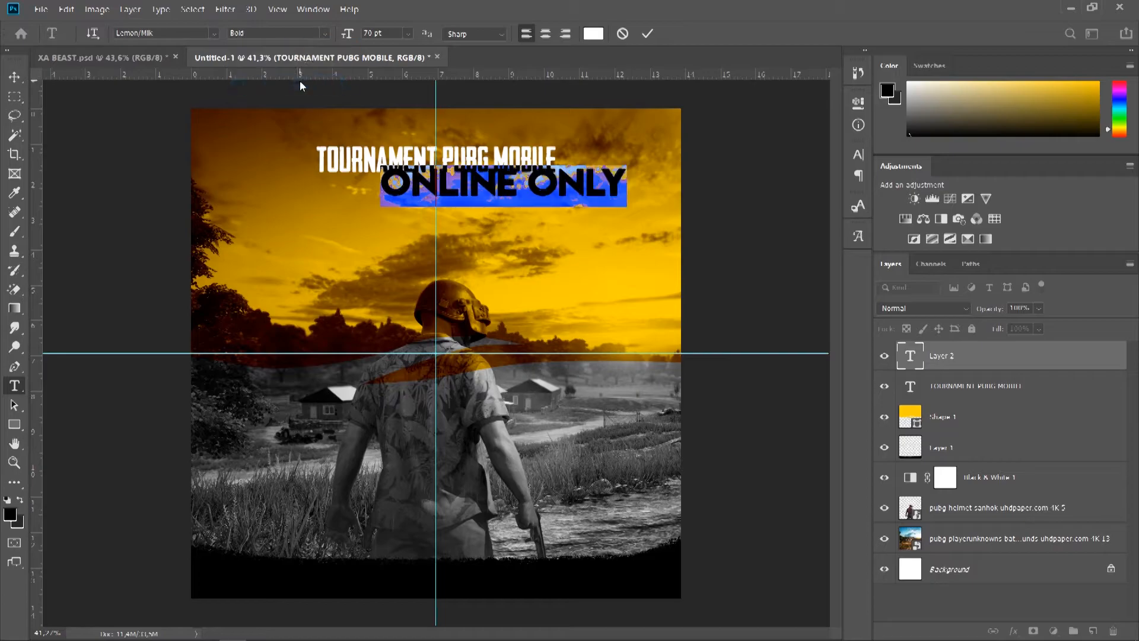
pyautogui.click(648, 34)
# - Set the ONLINE ONLY text size to 80 pt and centre it beneath the tournament title
pyautogui.press('v')
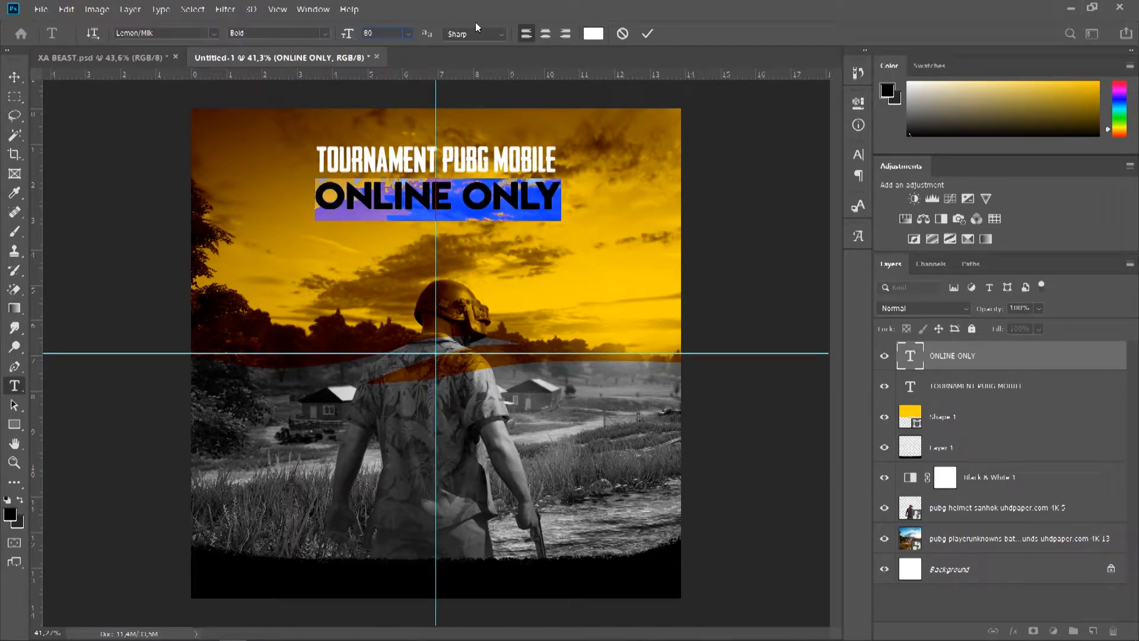
pyautogui.click(647, 34)
pyautogui.press('v')
pyautogui.hotkey('ctrl', 't')
pyautogui.moveTo(561, 178); pyautogui.dragTo(596, 172)
pyautogui.moveTo(474, 187); pyautogui.dragTo(453, 194)
pyautogui.press('Return')
# - Add a linear Gradient Overlay to the TOURNAMENT PUBG MOBILE layer with Normal blending, 100% opacity, 85° angle and 105% scale
pyautogui.click(490, 161)
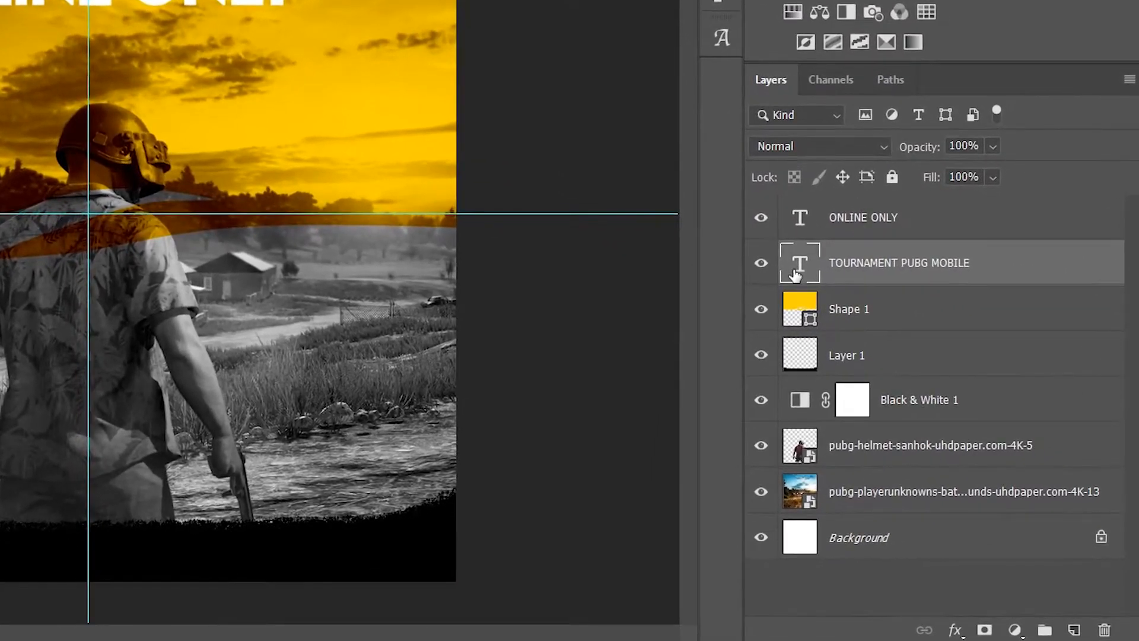
pyautogui.click(956, 629)
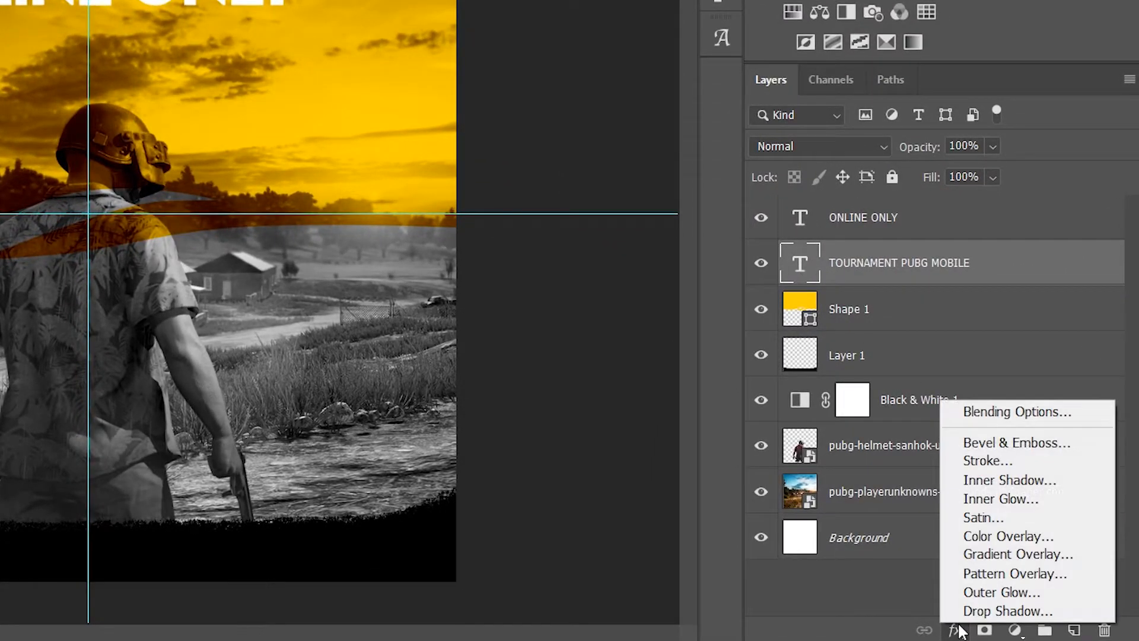
pyautogui.click(976, 555)
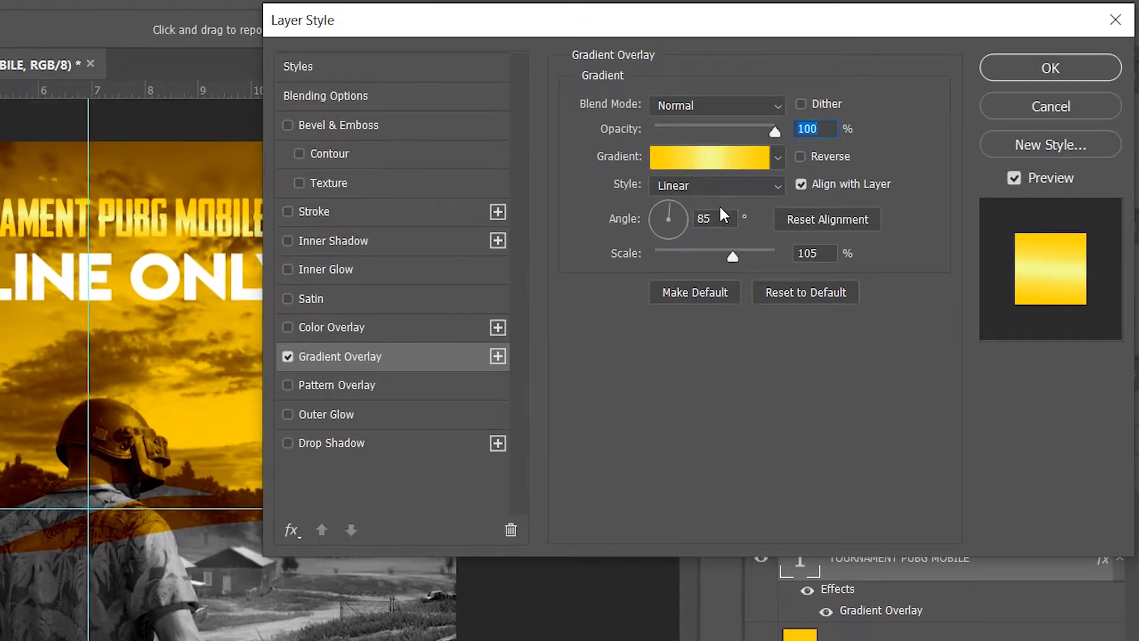
pyautogui.click(714, 219)
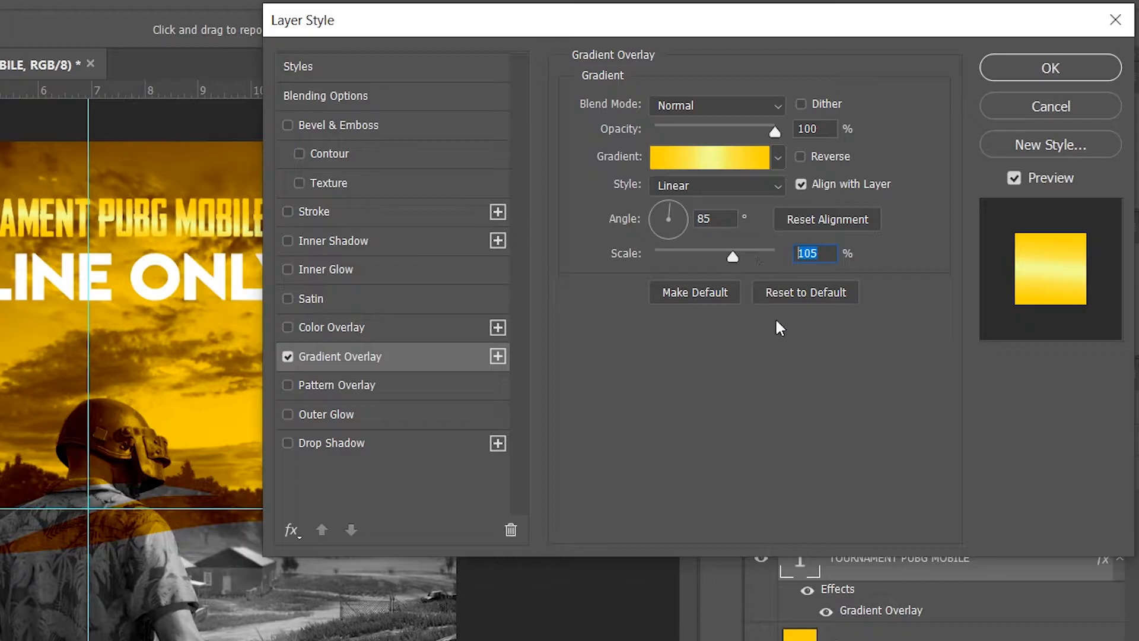
pyautogui.moveTo(821, 129); pyautogui.dragTo(779, 129)
# - Use f3fe91 for the overlay gradient's middle stop at 50% and ffd200 for its end stop at 100%, and apply the overlay
pyautogui.click(716, 162)
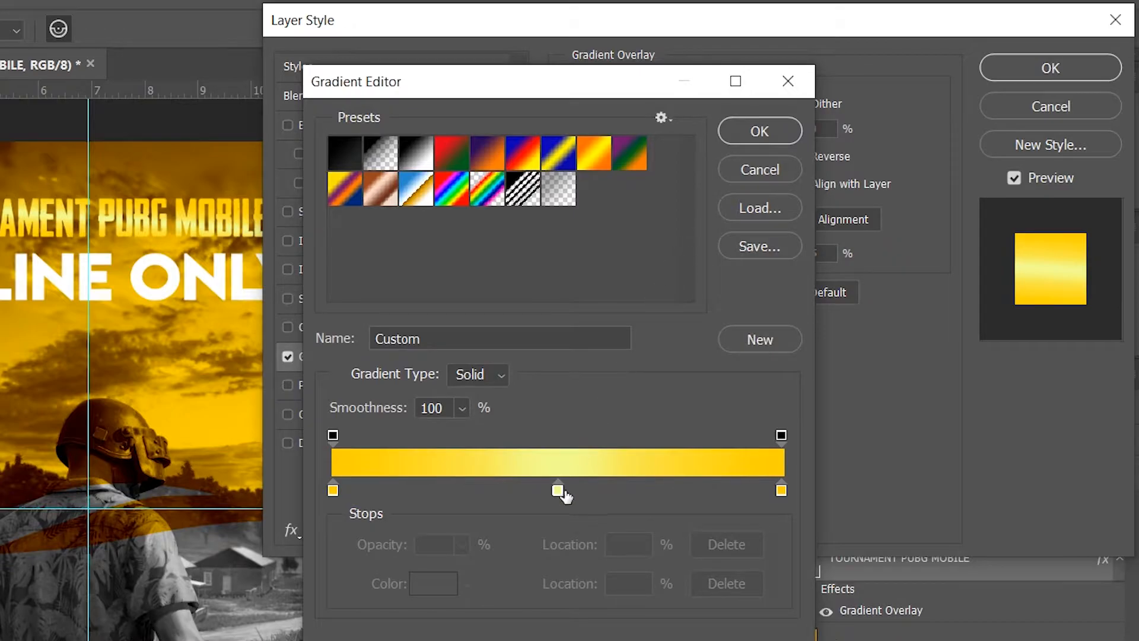
pyautogui.click(558, 491)
pyautogui.click(440, 584)
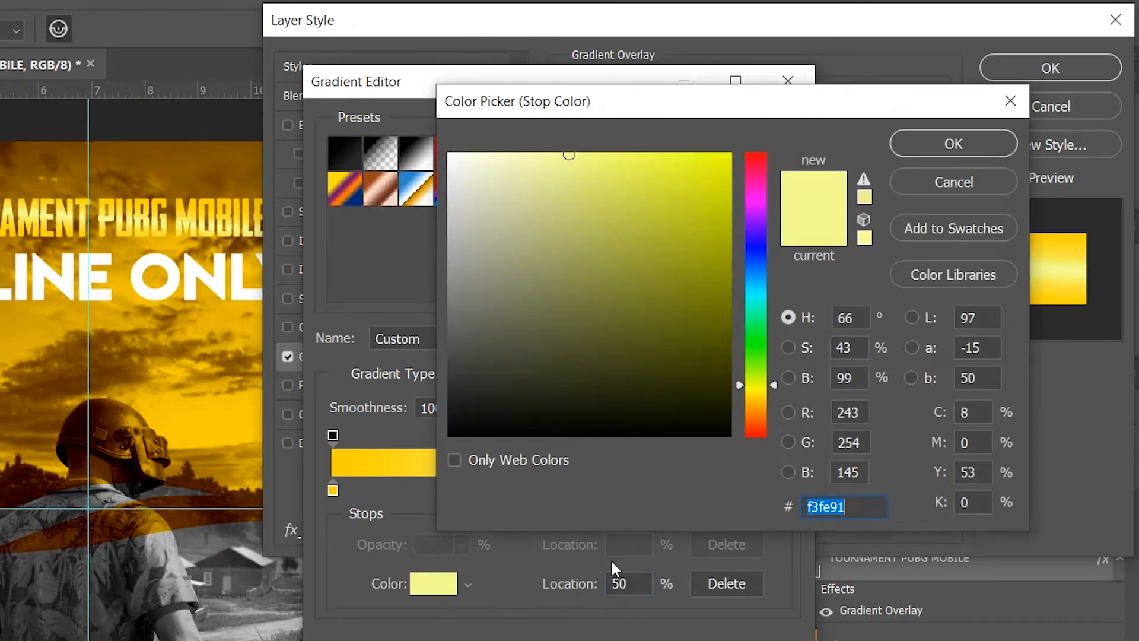
pyautogui.moveTo(851, 516); pyautogui.dragTo(771, 507)
pyautogui.click(912, 144)
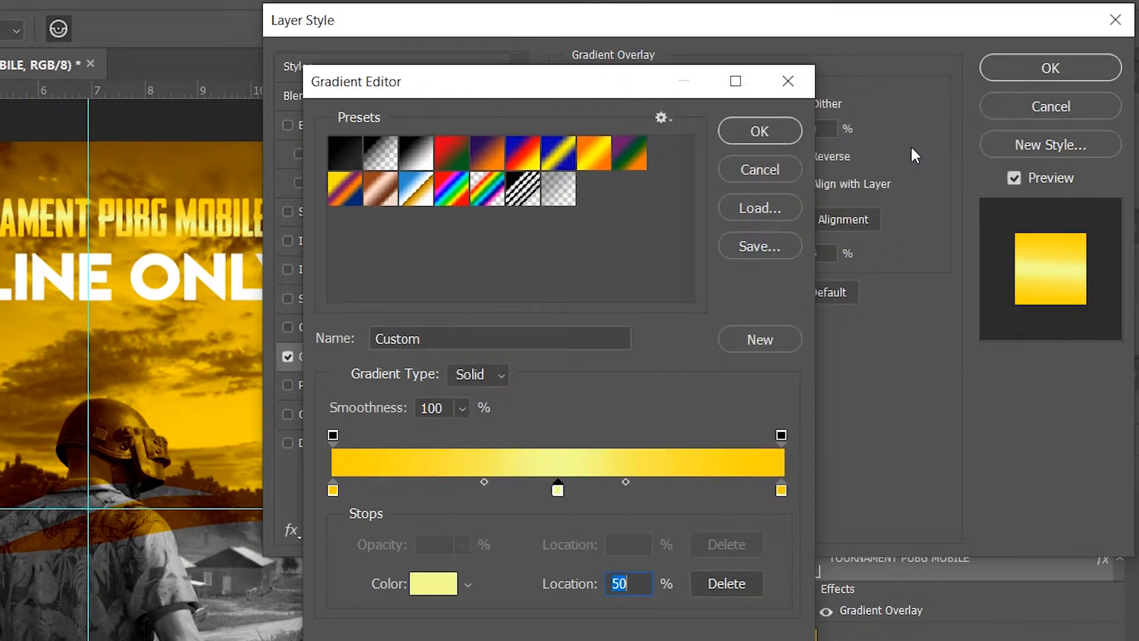
pyautogui.click(781, 490)
pyautogui.click(442, 583)
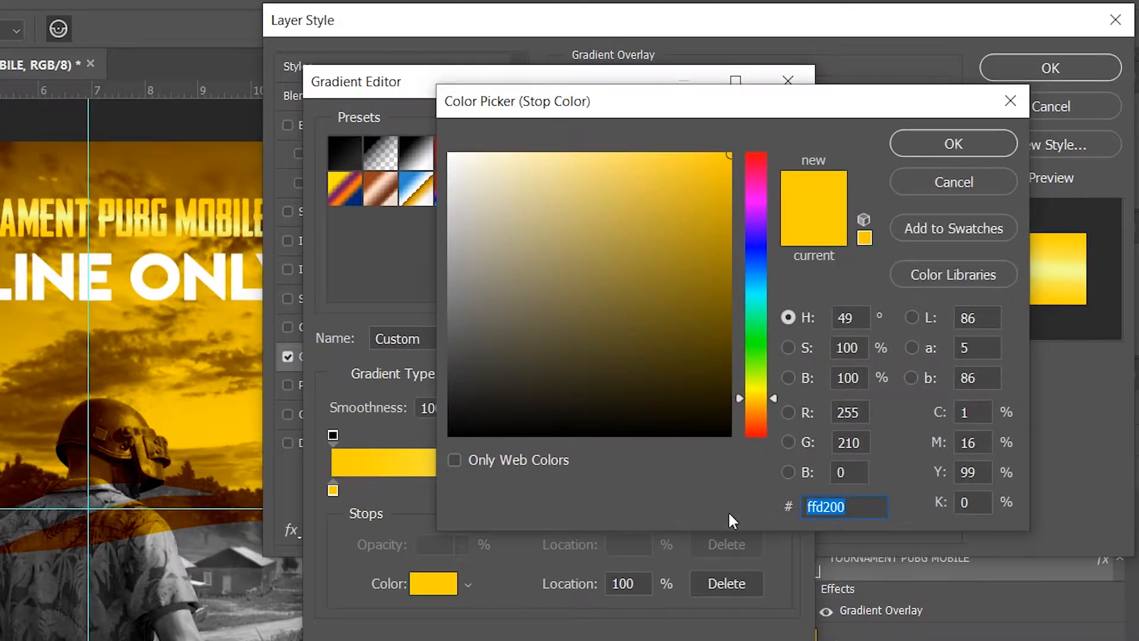
pyautogui.click(906, 144)
pyautogui.click(770, 137)
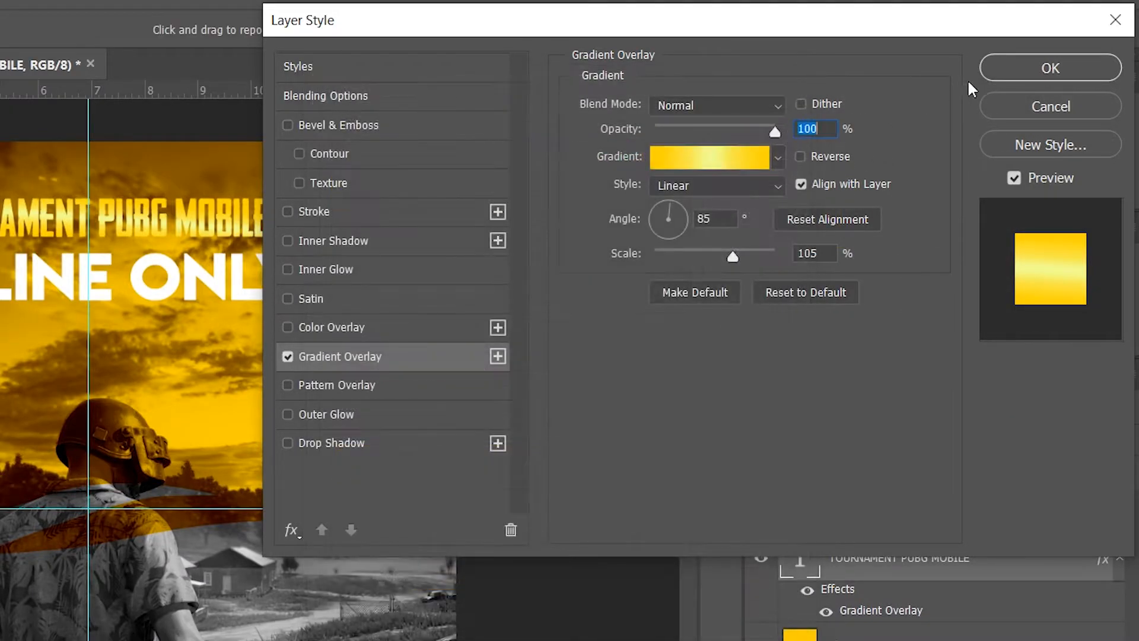
pyautogui.click(1007, 70)
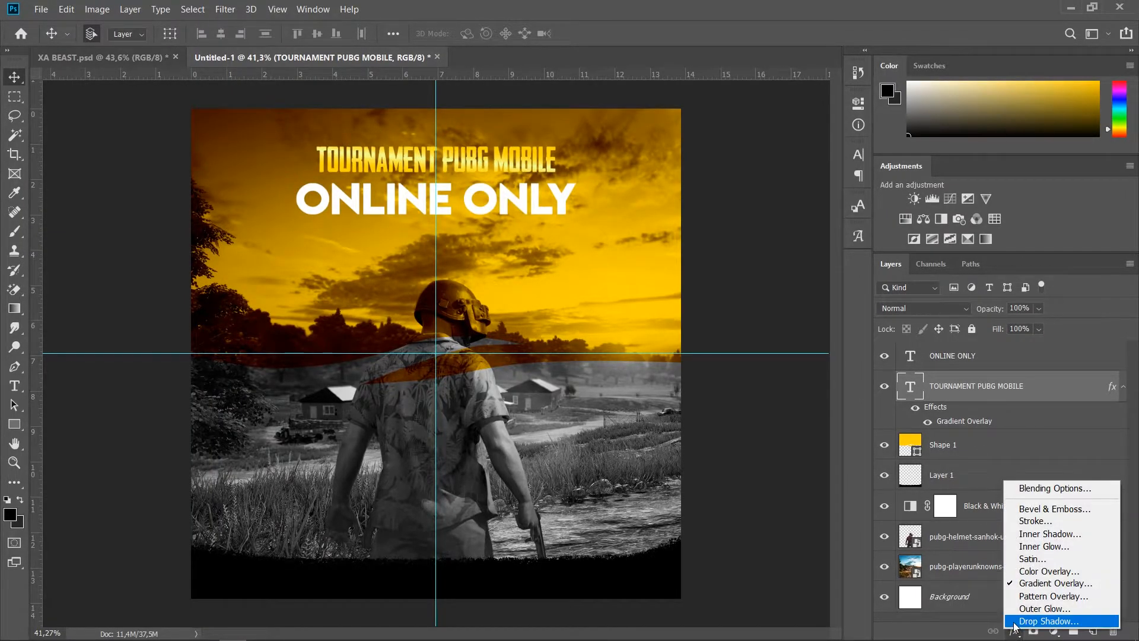
# - Add a black Drop Shadow to the tournament title with Normal blending, 50% opacity, 90° angle, 5 px distance, 30% spread and 10 px size
pyautogui.click(1017, 622)
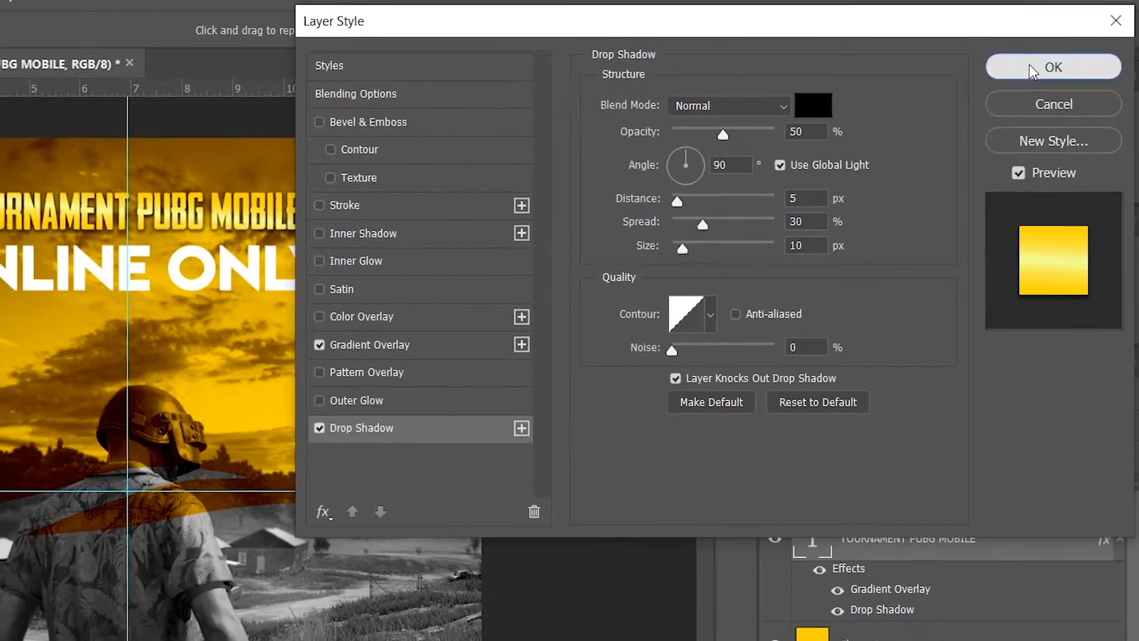
pyautogui.click(1032, 66)
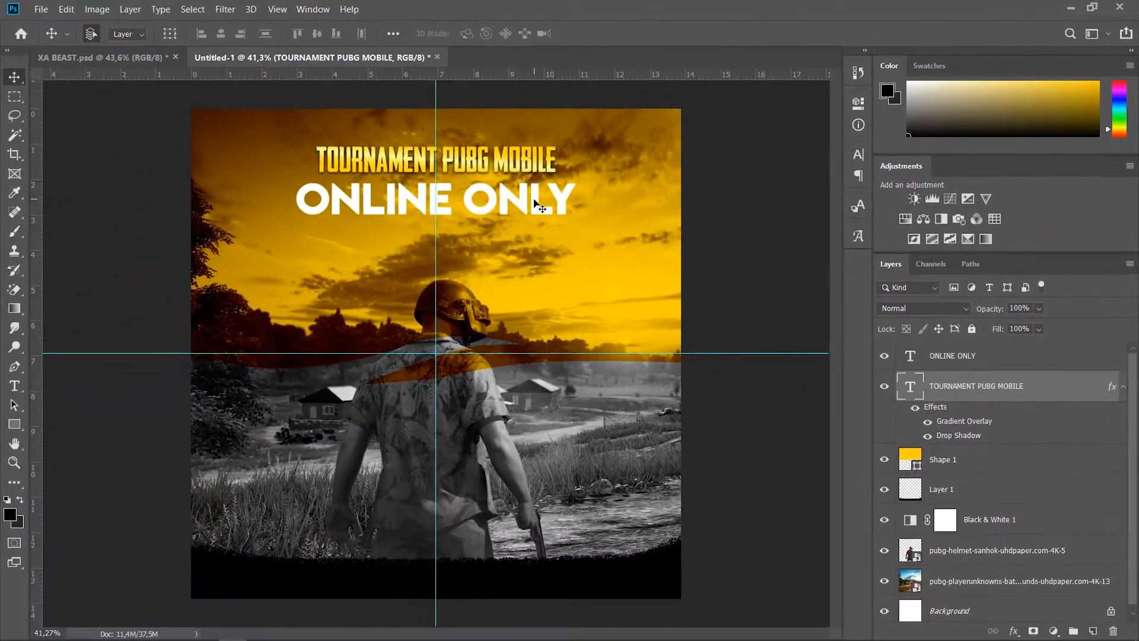
# - Duplicate the ONLINE ONLY text layer
pyautogui.click(469, 223)
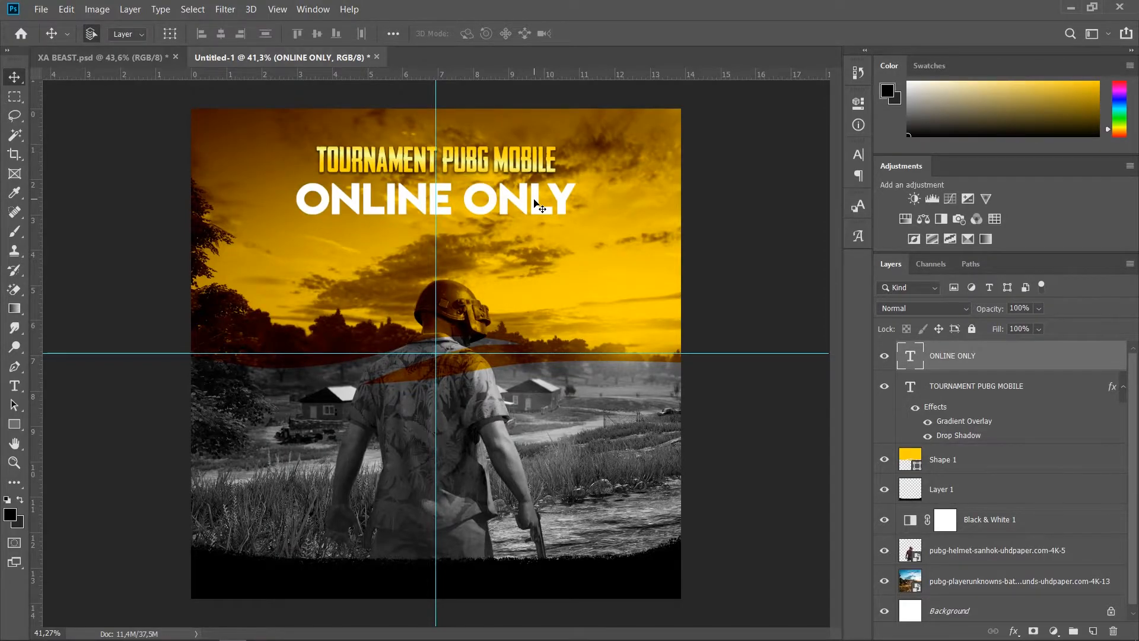
pyautogui.rightClick(950, 358)
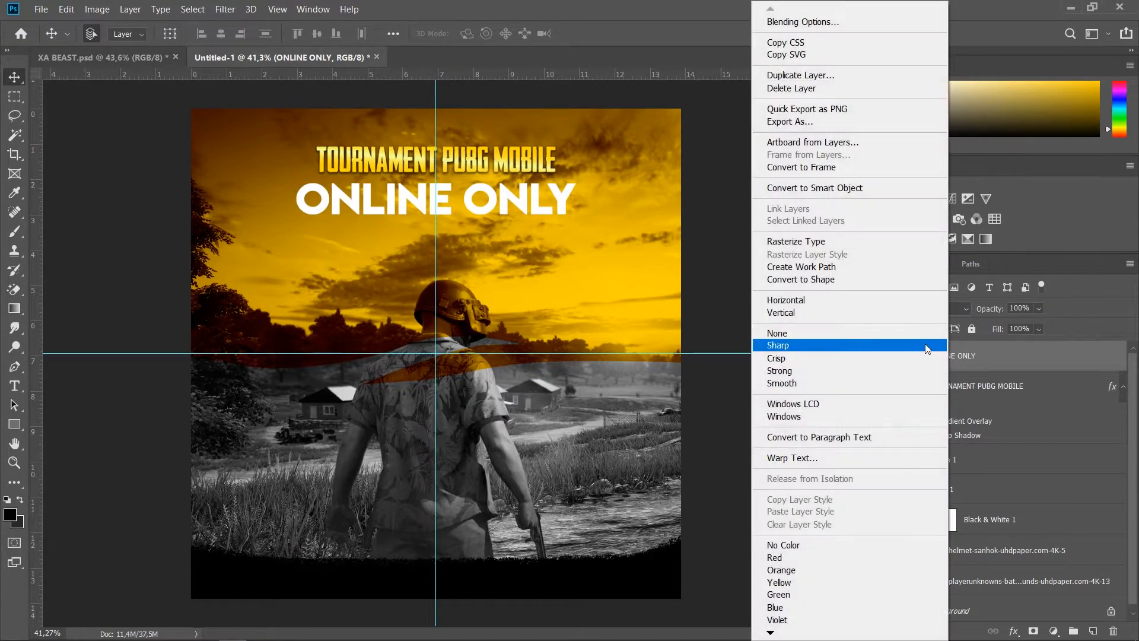
pyautogui.click(807, 76)
pyautogui.click(693, 173)
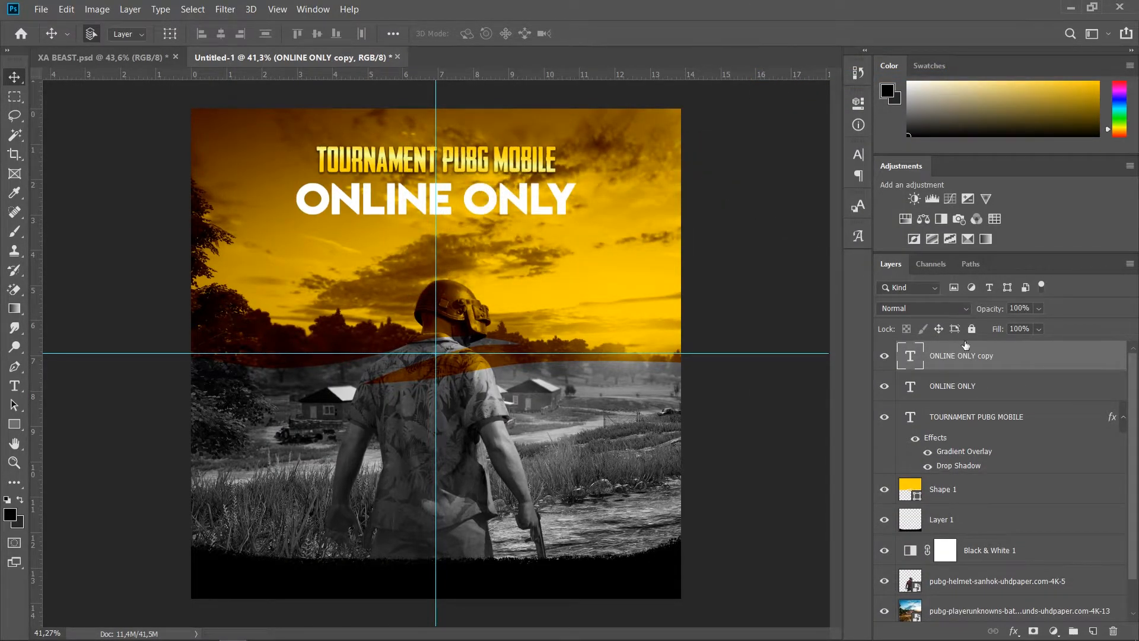
# - Change the text colour of the original ONLINE ONLY layer beneath the copy to black, 000000
pyautogui.click(962, 391)
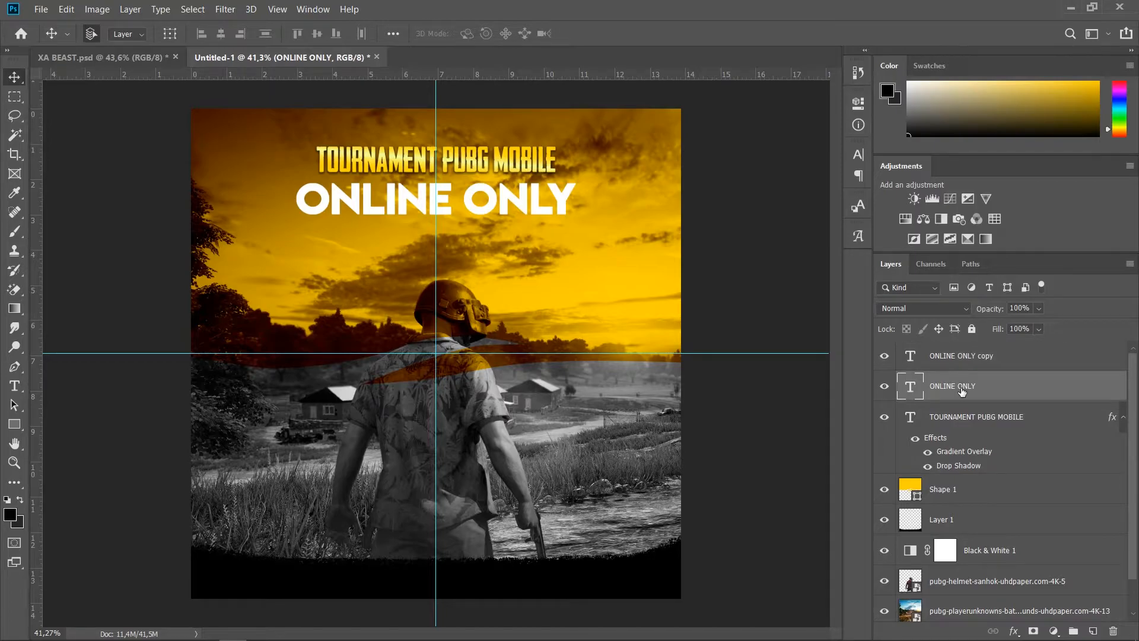
pyautogui.doubleClick(911, 388)
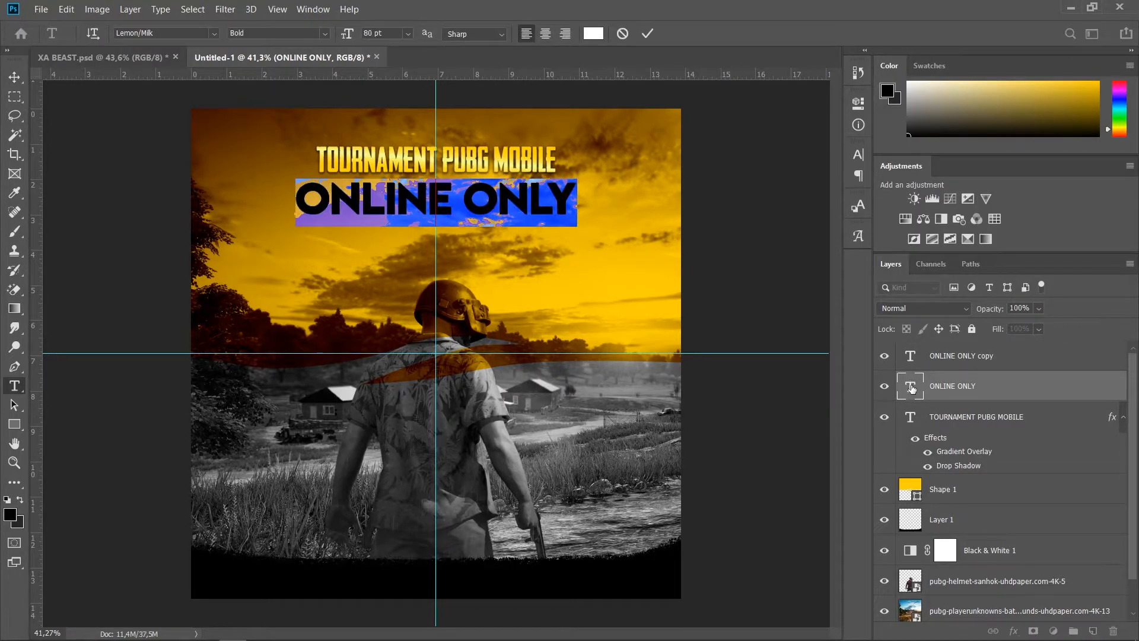
pyautogui.click(597, 34)
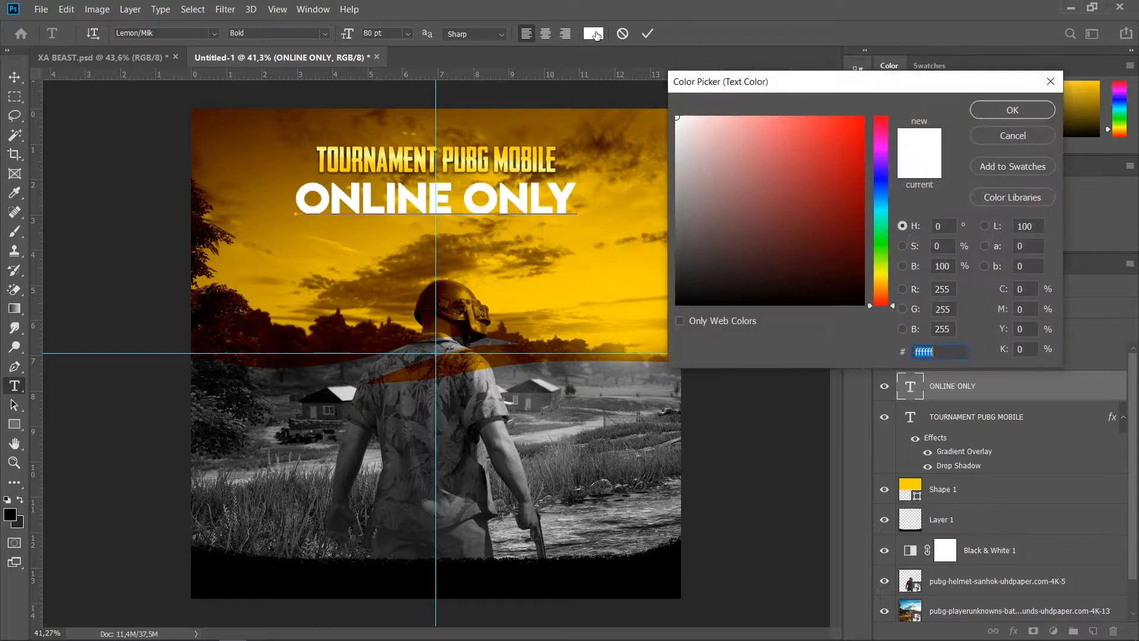
pyautogui.write('000000')
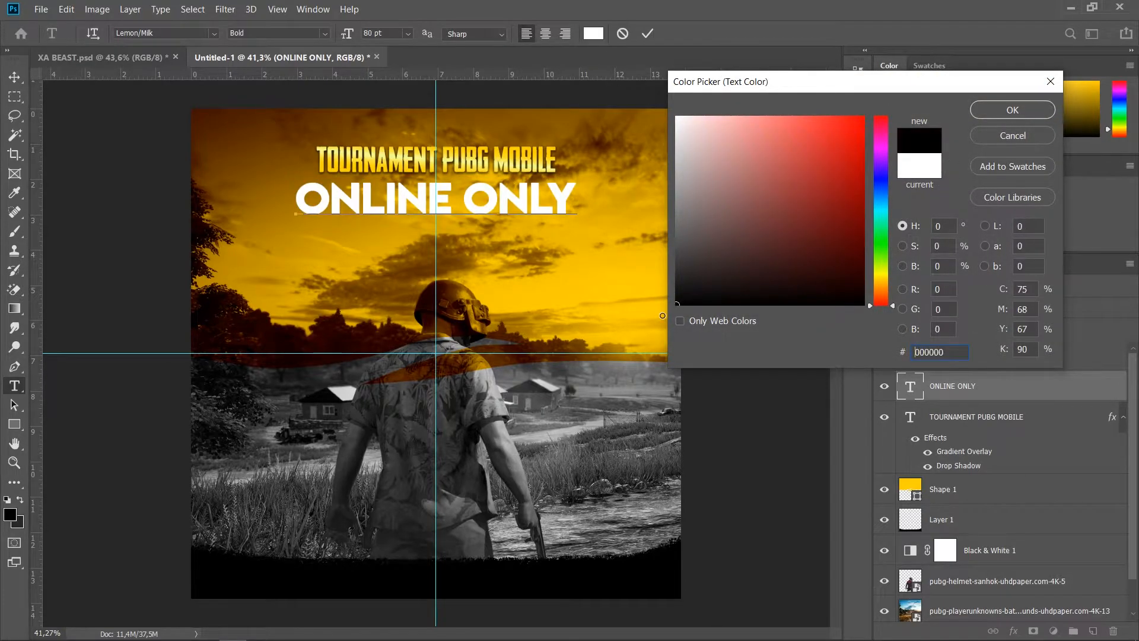
pyautogui.click(998, 114)
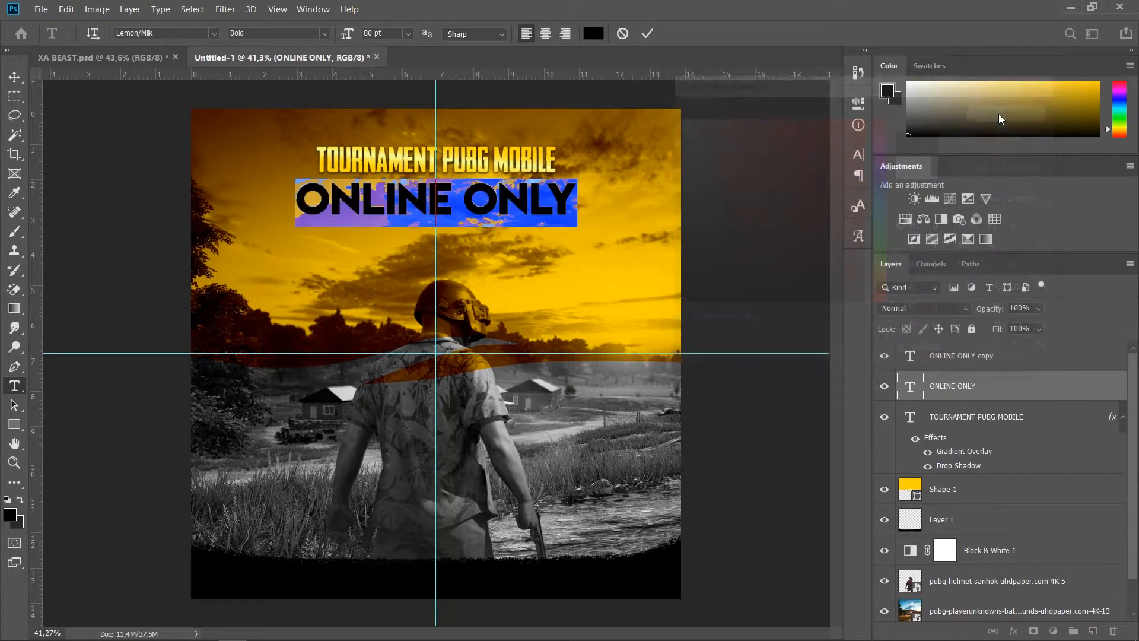
pyautogui.click(649, 34)
# - Offset the black ONLINE ONLY text 10 px right and 10 px down so it forms a hard shadow behind the white copy
pyautogui.press('v')
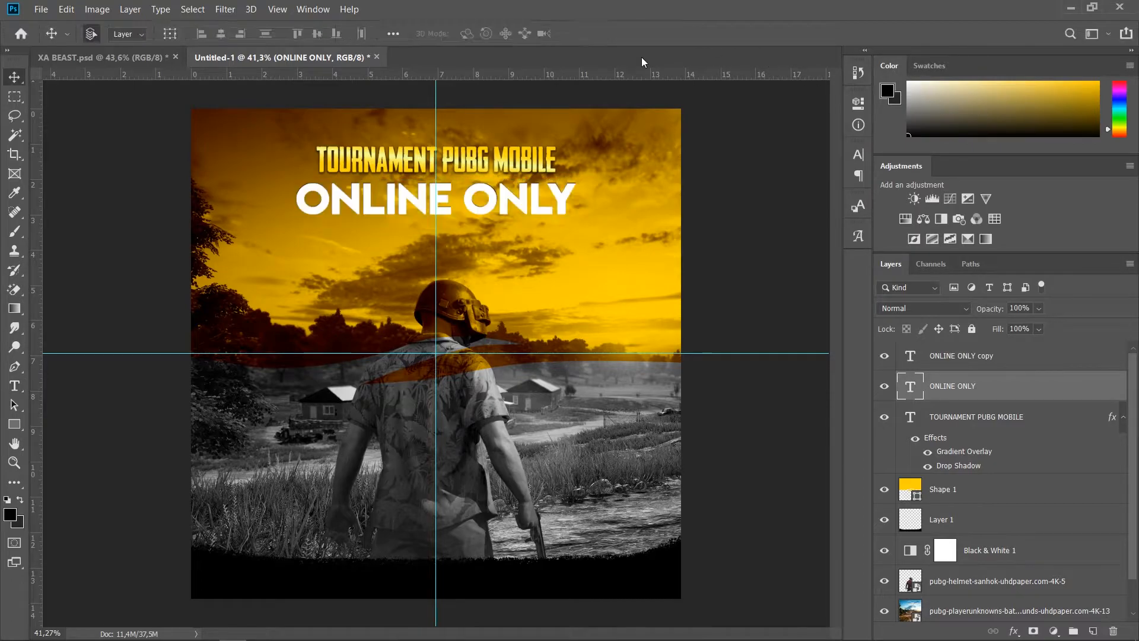
pyautogui.hotkey('ctrl', 't')
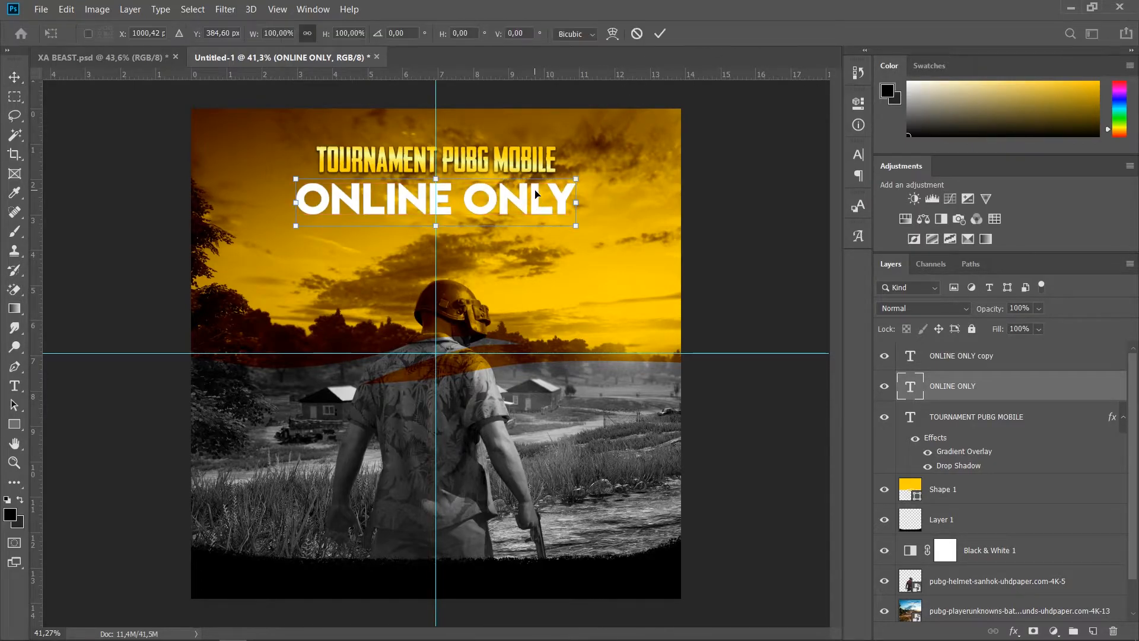
pyautogui.hotkey('shift', 'Right')
pyautogui.hotkey('shift', 'Down')
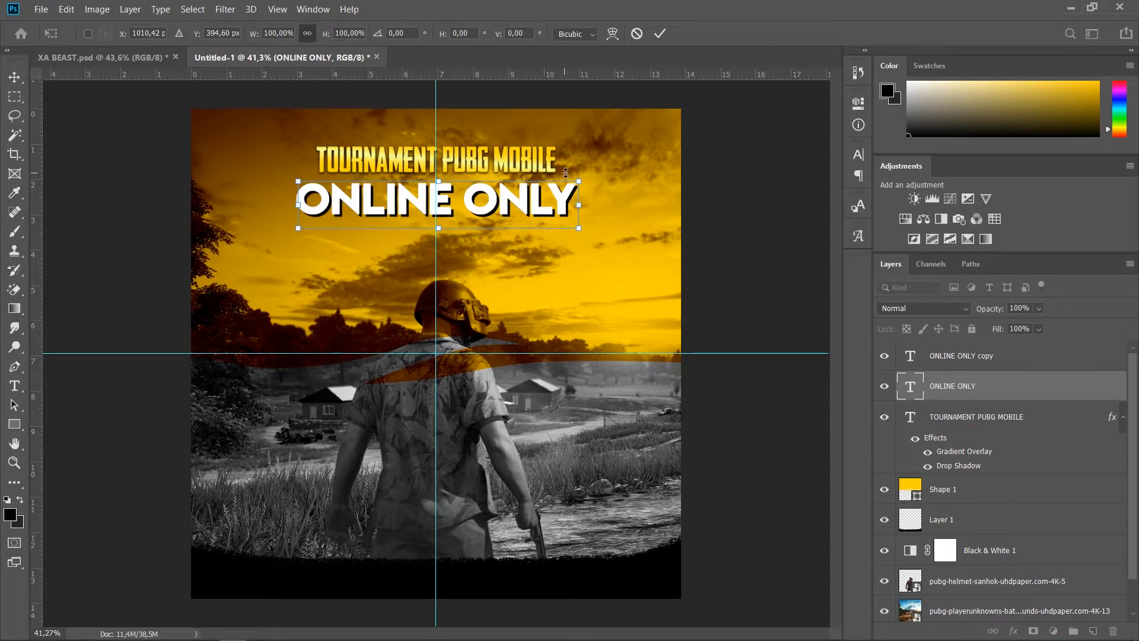
pyautogui.click(659, 33)
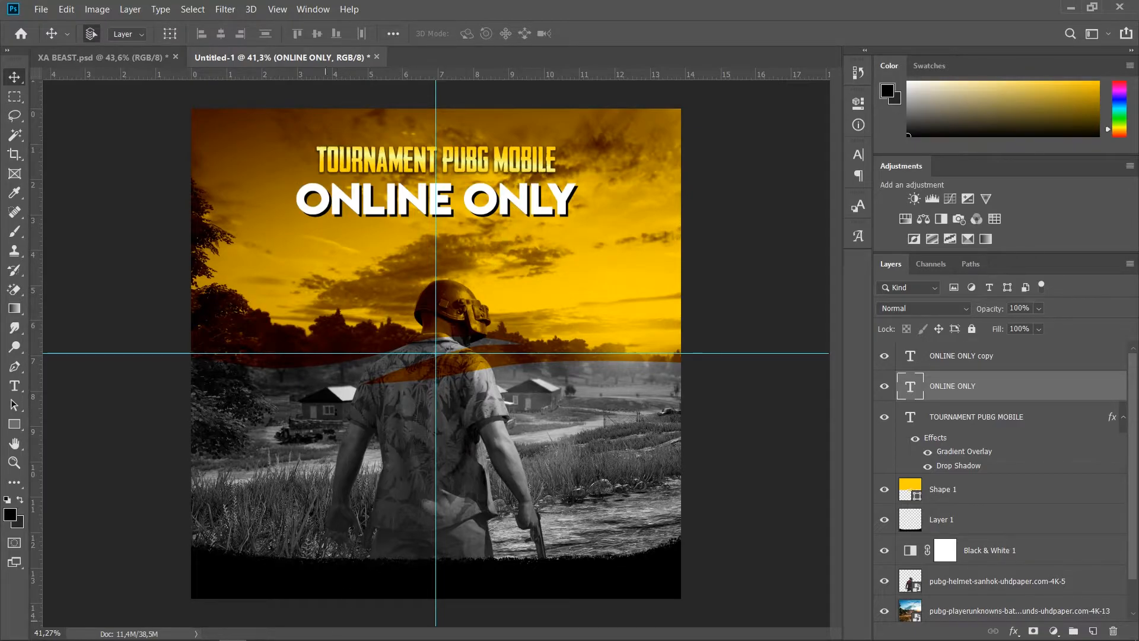
# - Place the regist image from New folder, scale it to about 21% and position its schedule text just below ONLINE ONLY
pyautogui.moveTo(232, 632)
pyautogui.click(69, 629)
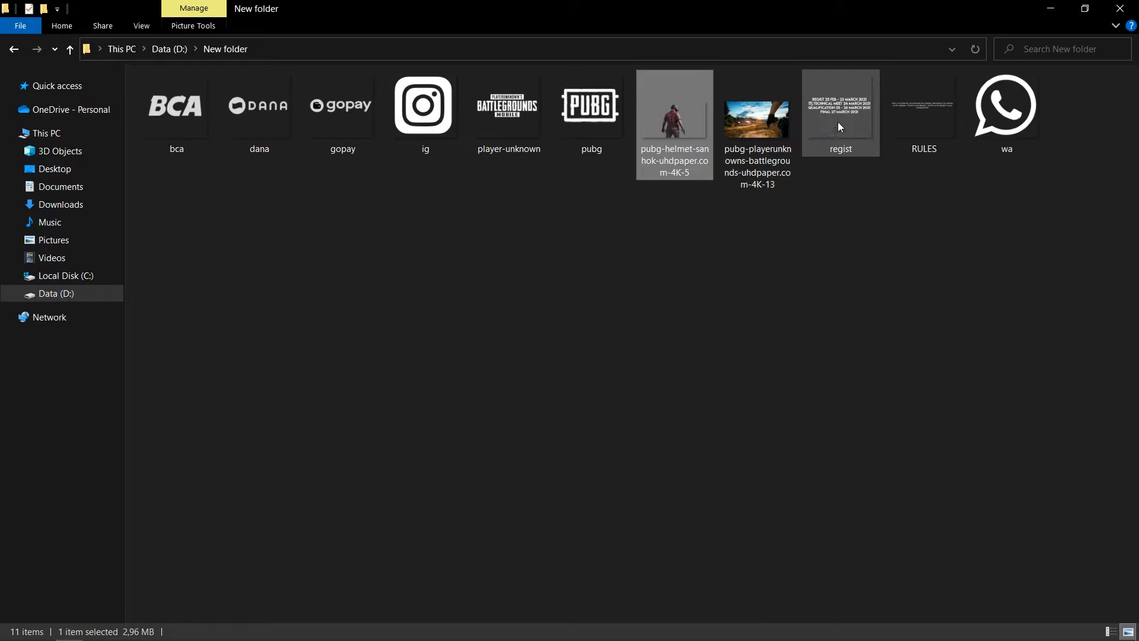
pyautogui.moveTo(855, 116); pyautogui.dragTo(432, 288)
pyautogui.moveTo(671, 112); pyautogui.dragTo(541, 165)
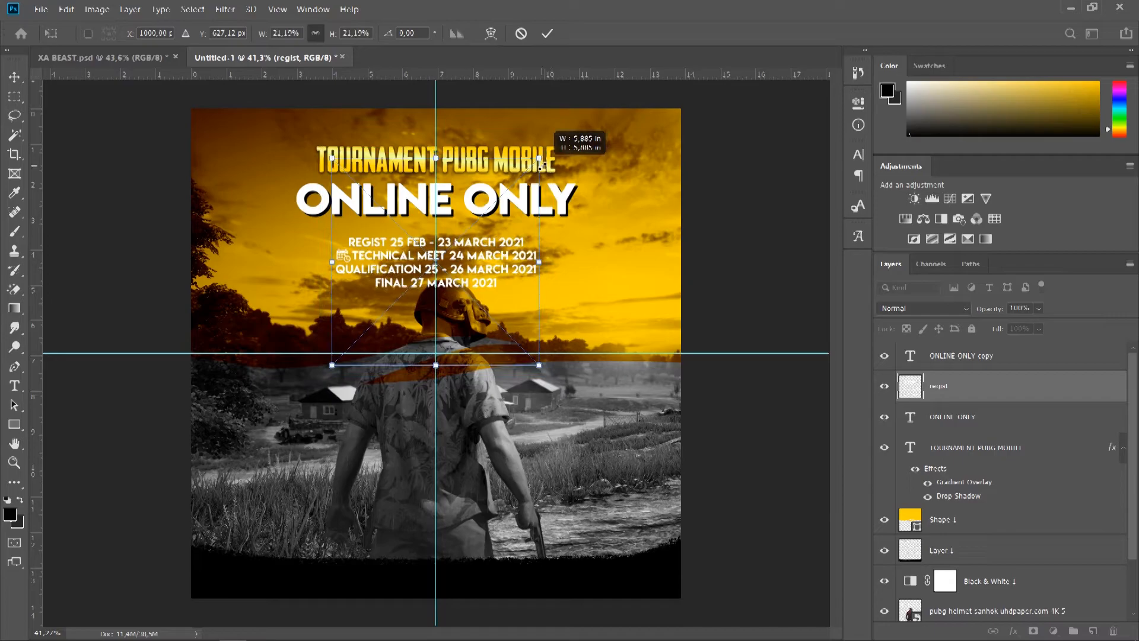
pyautogui.press('Return')
pyautogui.moveTo(510, 264); pyautogui.dragTo(510, 255)
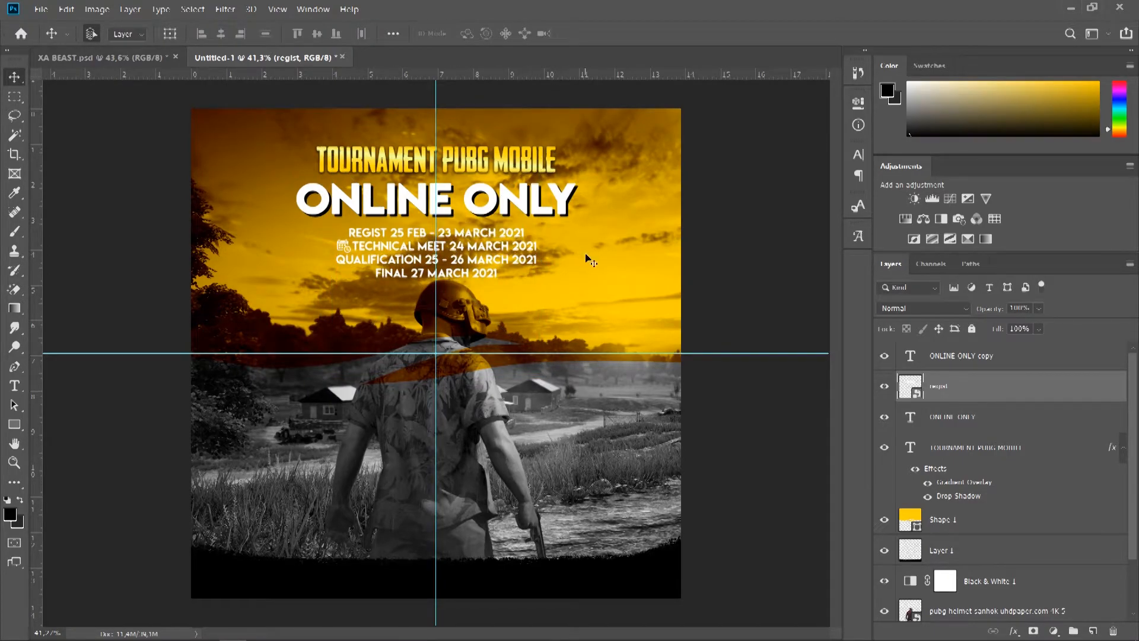
pyautogui.click(595, 274)
# - Add the text PRIZEPOOL in the tournament title's font below the schedule and give it the gold Gradient Overlay
pyautogui.click(964, 362)
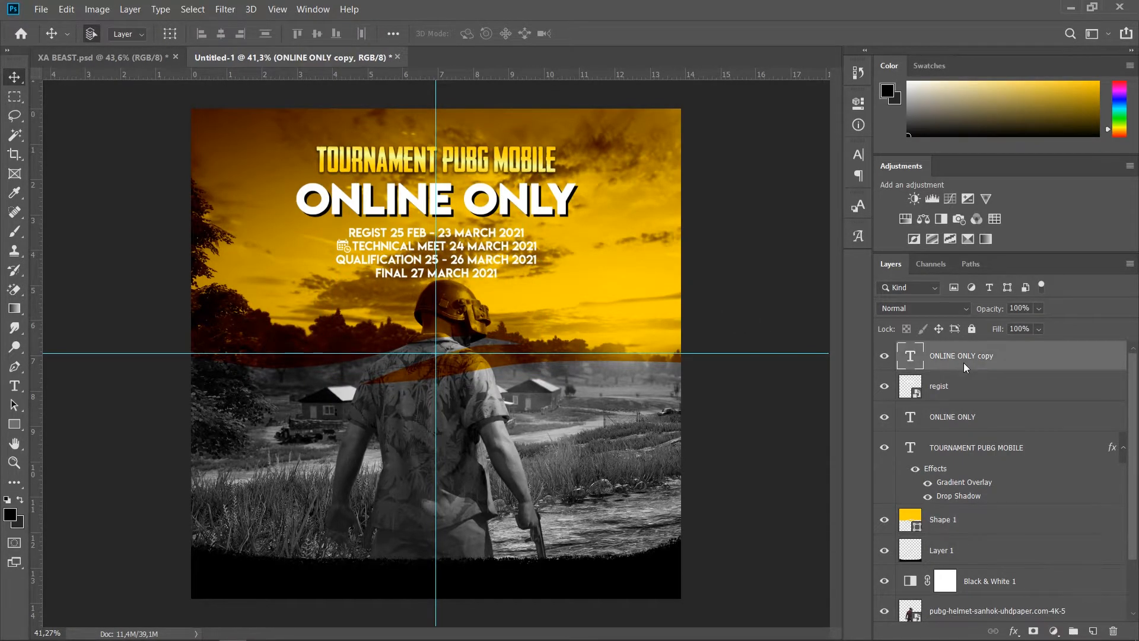
pyautogui.click(1093, 631)
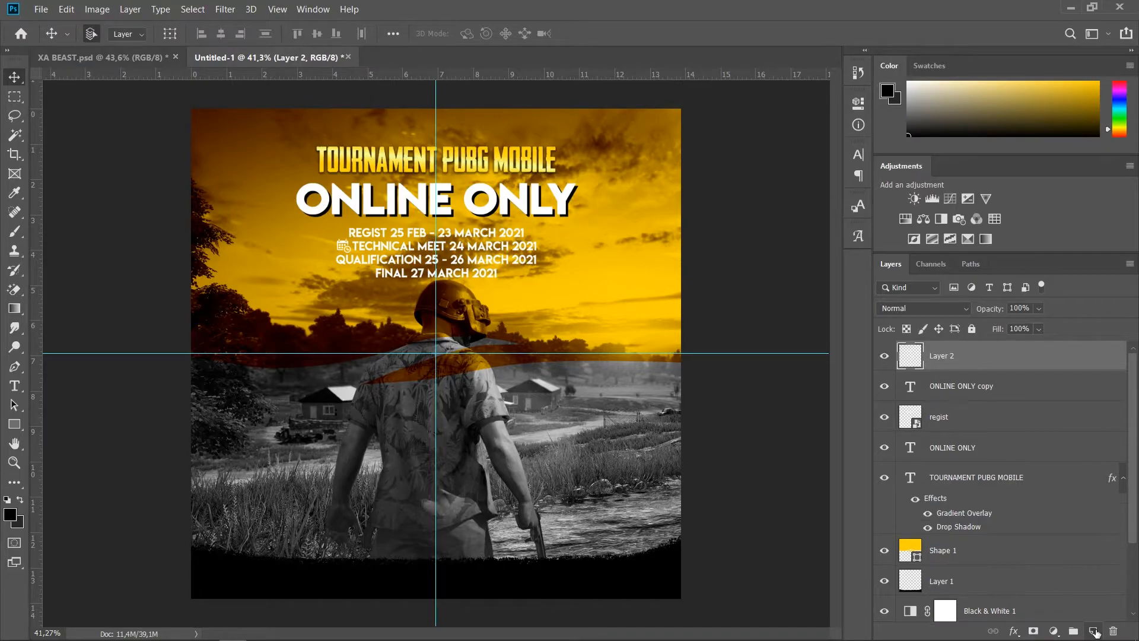
pyautogui.press('t')
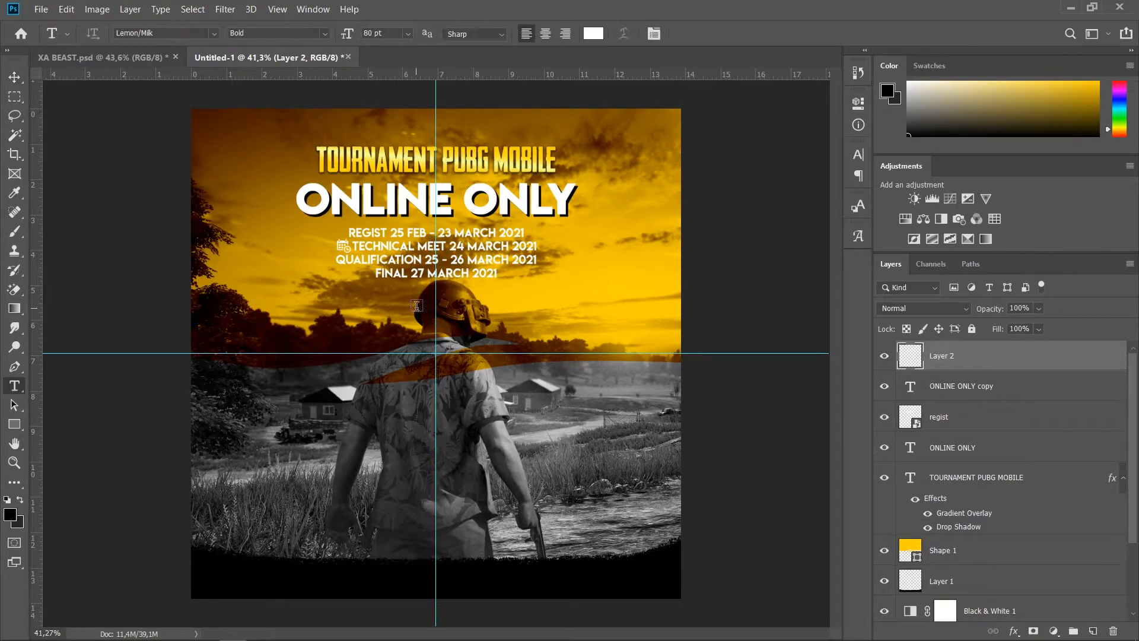
pyautogui.click(417, 306)
pyautogui.write('PRIZEPOOL')
pyautogui.hotkey('ctrl', 'a')
pyautogui.click(160, 33)
pyautogui.click(196, 145)
pyautogui.hotkey('ctrl', 'Return')
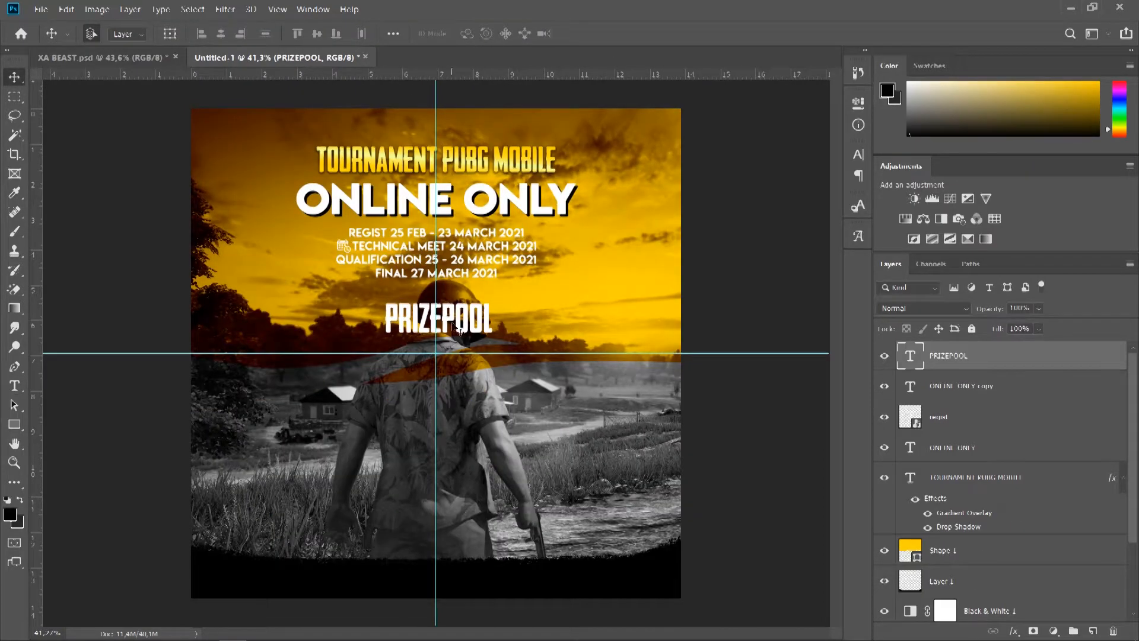
pyautogui.doubleClick(994, 548)
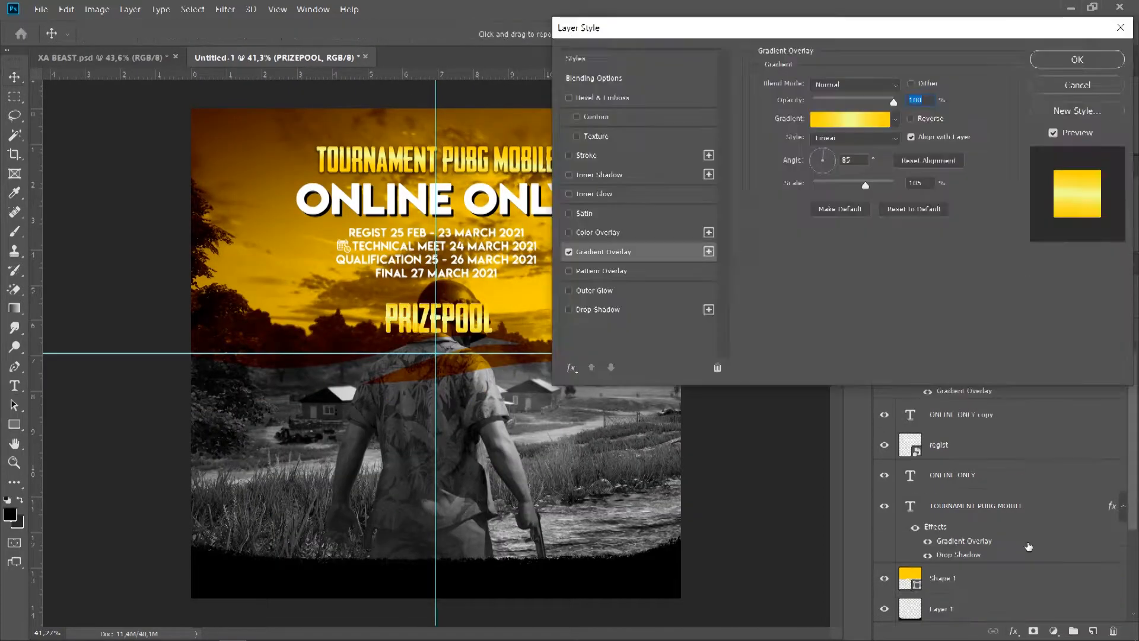
pyautogui.press('Return')
# - Add the prize amount 3.000.000 centred below PRIZEPOOL and apply the gold Gradient Overlay to it
pyautogui.press('t')
pyautogui.click(396, 374)
pyautogui.write('3.000.000')
pyautogui.hotkey('ctrl', 'Return')
pyautogui.press('v')
pyautogui.moveTo(460, 356); pyautogui.dragTo(442, 340)
pyautogui.moveTo(964, 420); pyautogui.dragTo(946, 355)
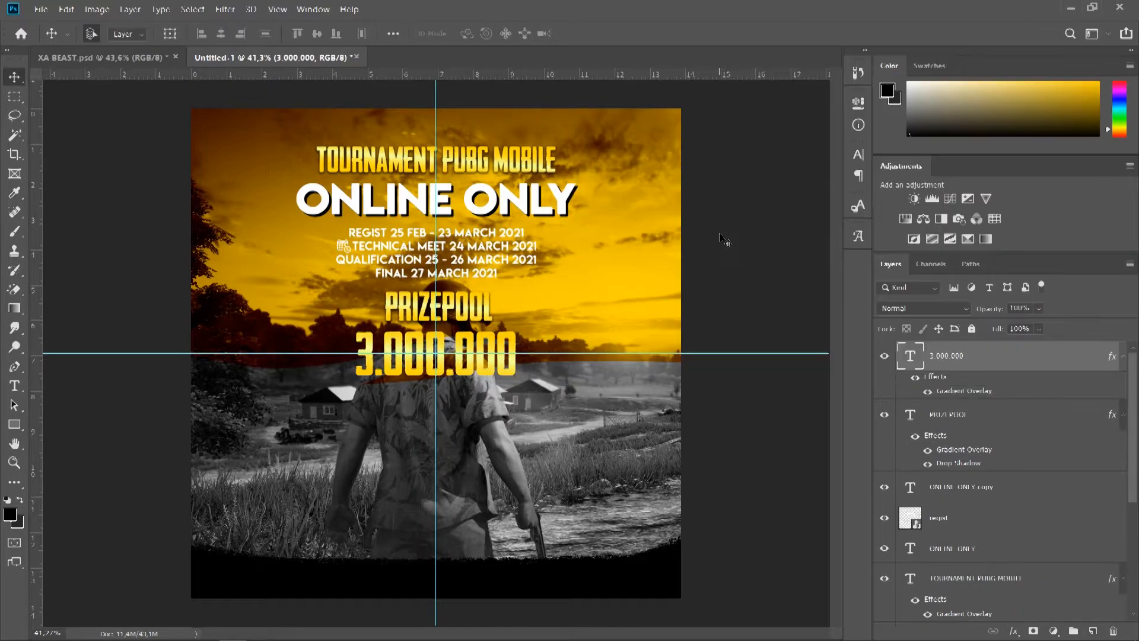
# - Add the note (JIKA SLOT TERPENUHI) in 20 pt Calibri Regular, centred below the prize amount
pyautogui.press('t')
pyautogui.click(419, 405)
pyautogui.write('20')
pyautogui.click(214, 33)
pyautogui.click(154, 112)
pyautogui.write('(JIKA SLOT TERPENUHI)')
pyautogui.hotkey('ctrl', 'Return')
pyautogui.moveTo(449, 415); pyautogui.dragTo(449, 386)
pyautogui.hotkey('ctrl', 'Return')
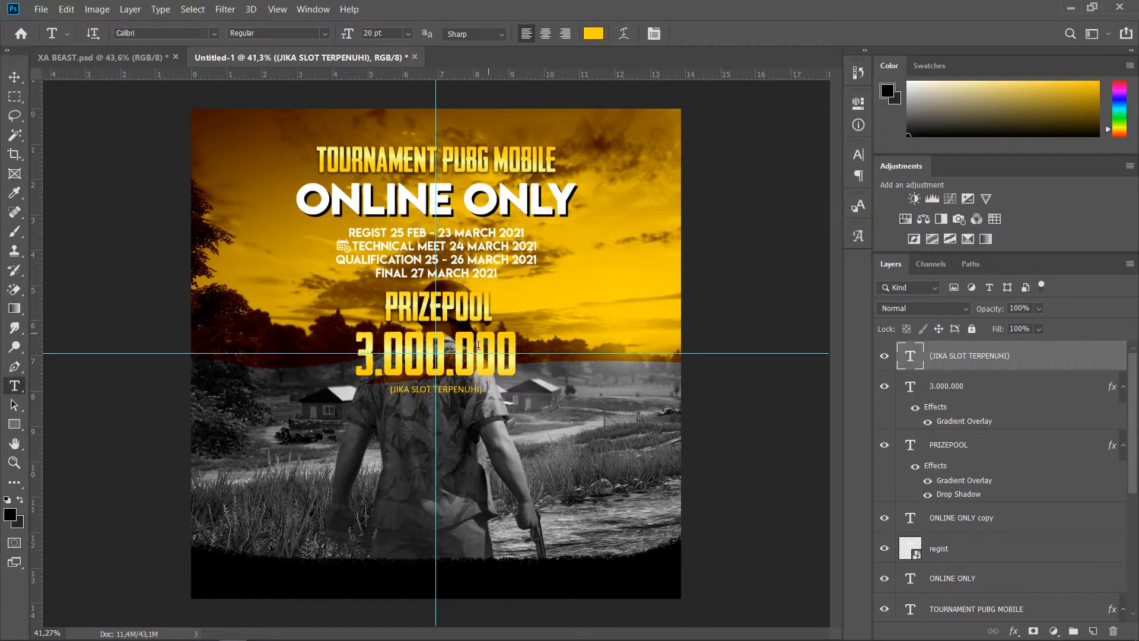
# - Add the text 32 SLOT ONLY in 20 pt Aero Regular below the (JIKA SLOT TERPENUHI) note
pyautogui.click(420, 411)
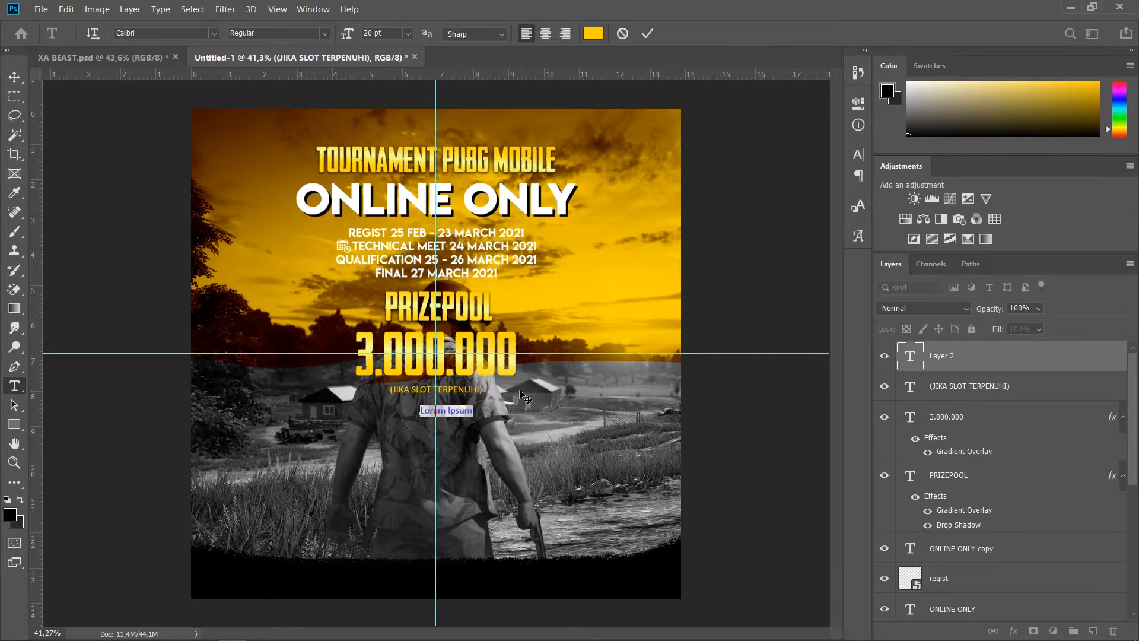
pyautogui.write('32 SLOT ONLY')
pyautogui.moveTo(476, 410); pyautogui.dragTo(418, 410)
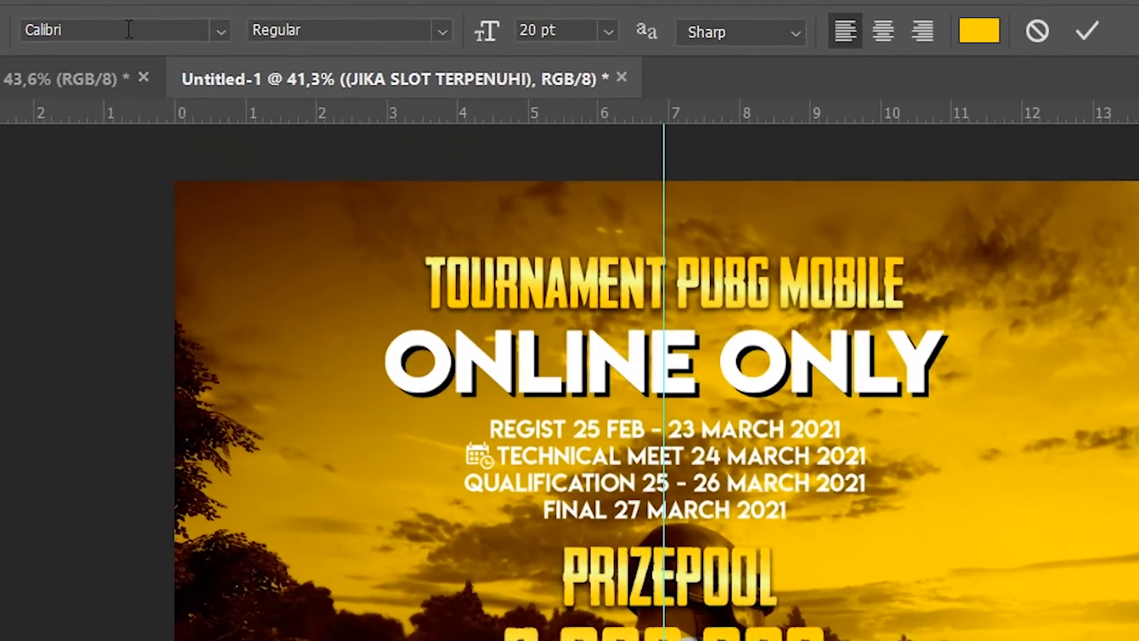
pyautogui.click(129, 29)
pyautogui.write('AE')
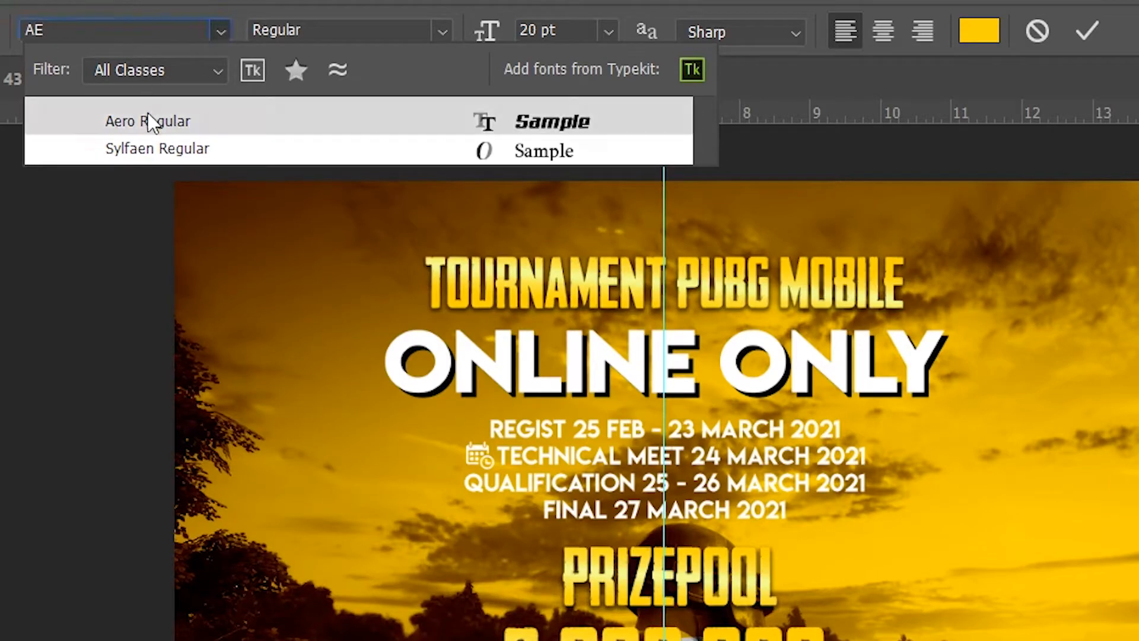
pyautogui.click(272, 119)
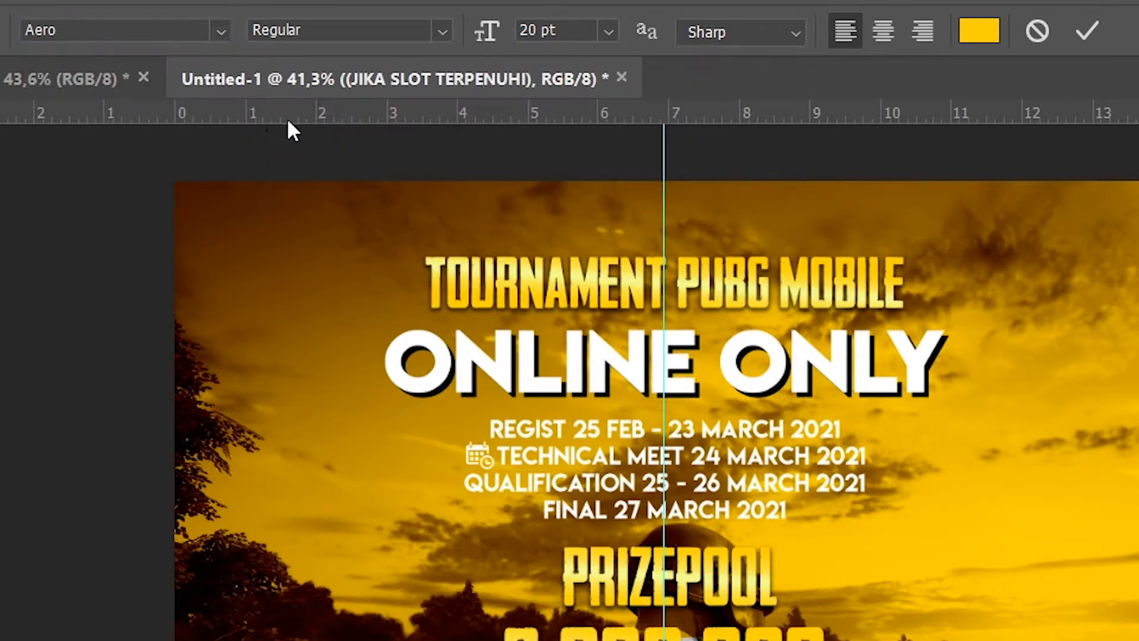
pyautogui.click(525, 30)
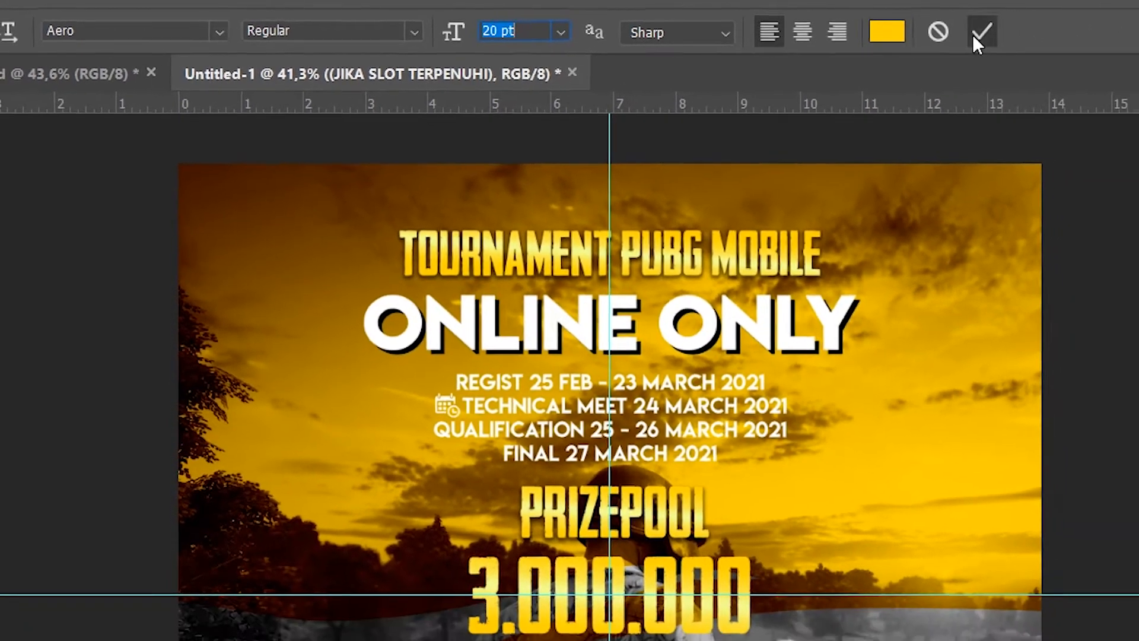
pyautogui.click(1087, 31)
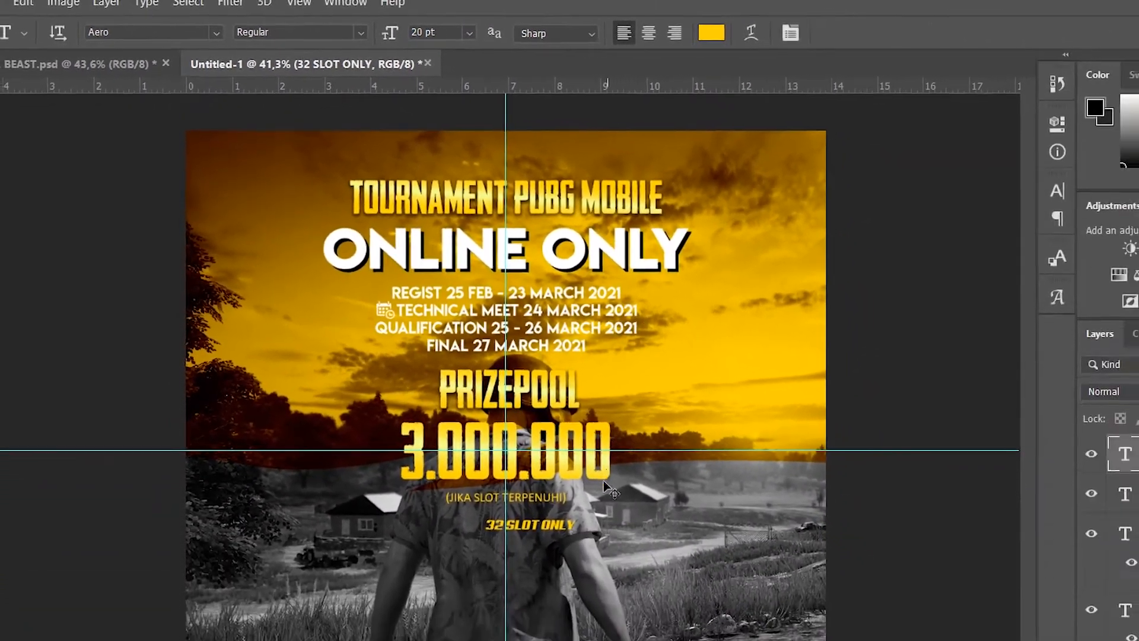
# - Enlarge 32 SLOT ONLY to about 161% and centre it directly beneath the (JIKA SLOT TERPENUHI) note
pyautogui.hotkey('ctrl', 't')
pyautogui.moveTo(641, 618); pyautogui.dragTo(662, 621)
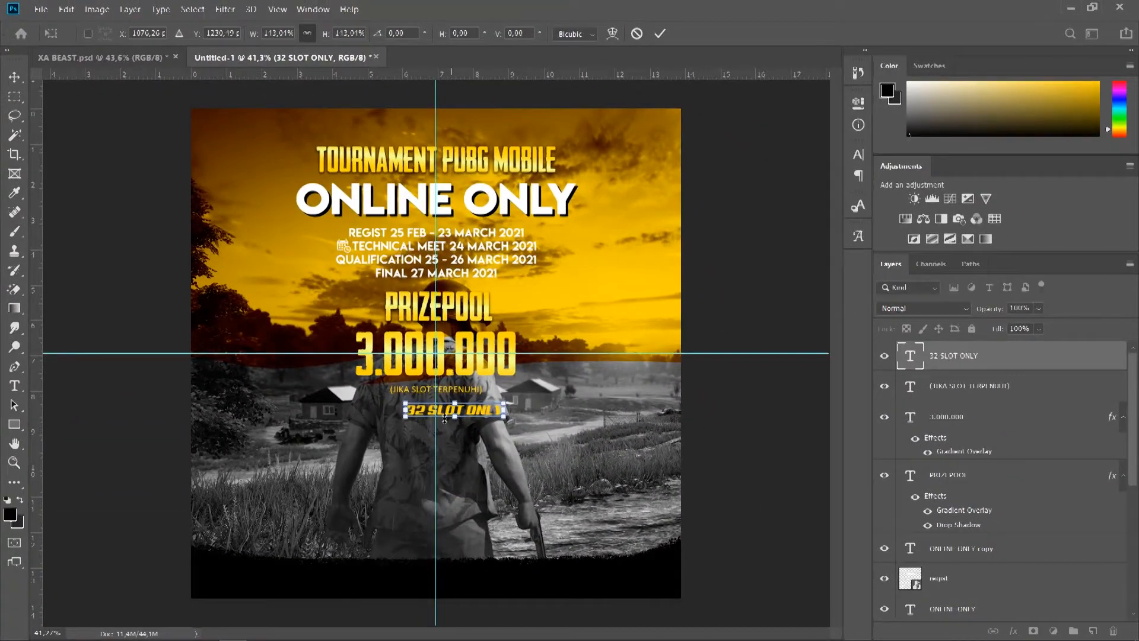
pyautogui.scroll(5, 444, 419)
pyautogui.moveTo(444, 419); pyautogui.dragTo(442, 397)
pyautogui.moveTo(530, 403); pyautogui.dragTo(542, 409)
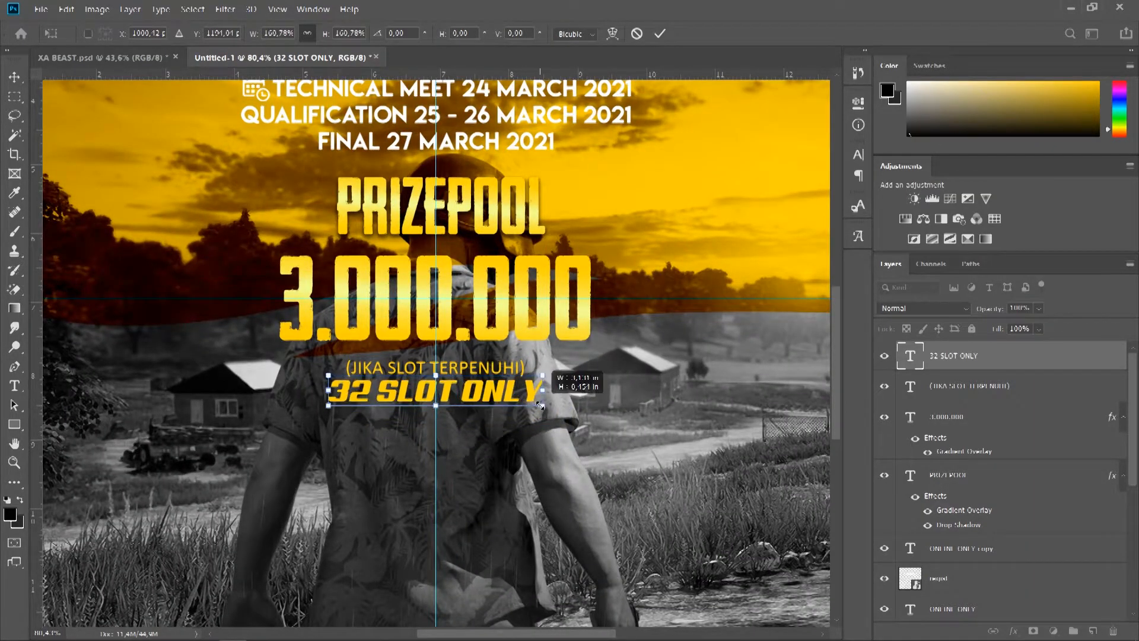
pyautogui.press('Return')
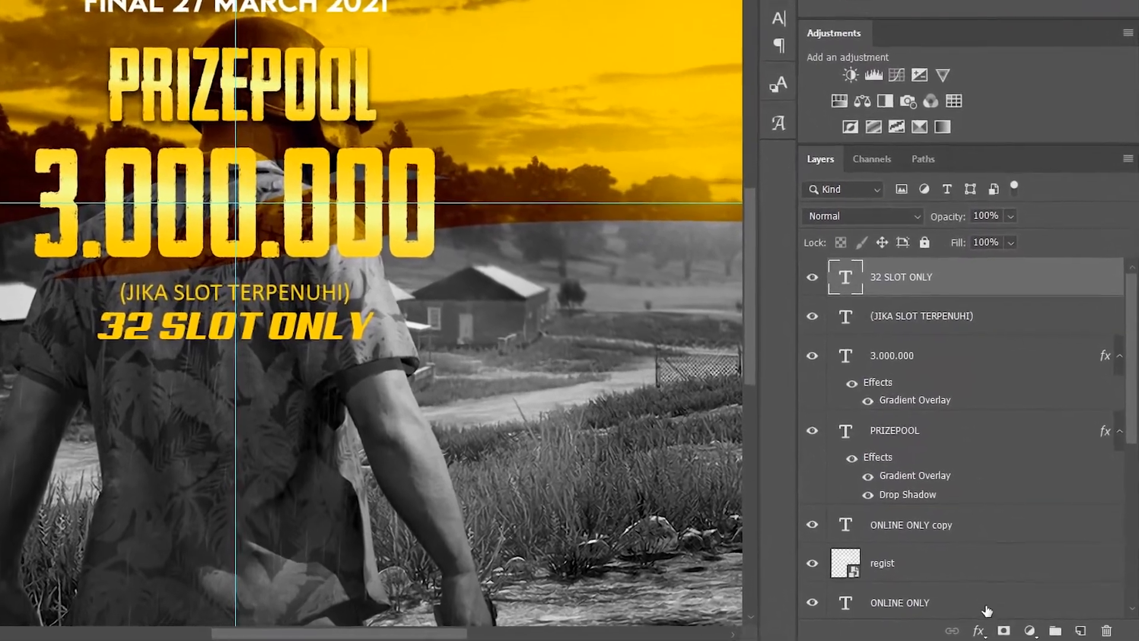
# - Apply the gold Gradient Overlay to 32 SLOT ONLY with its angle set to 90°
pyautogui.click(1014, 630)
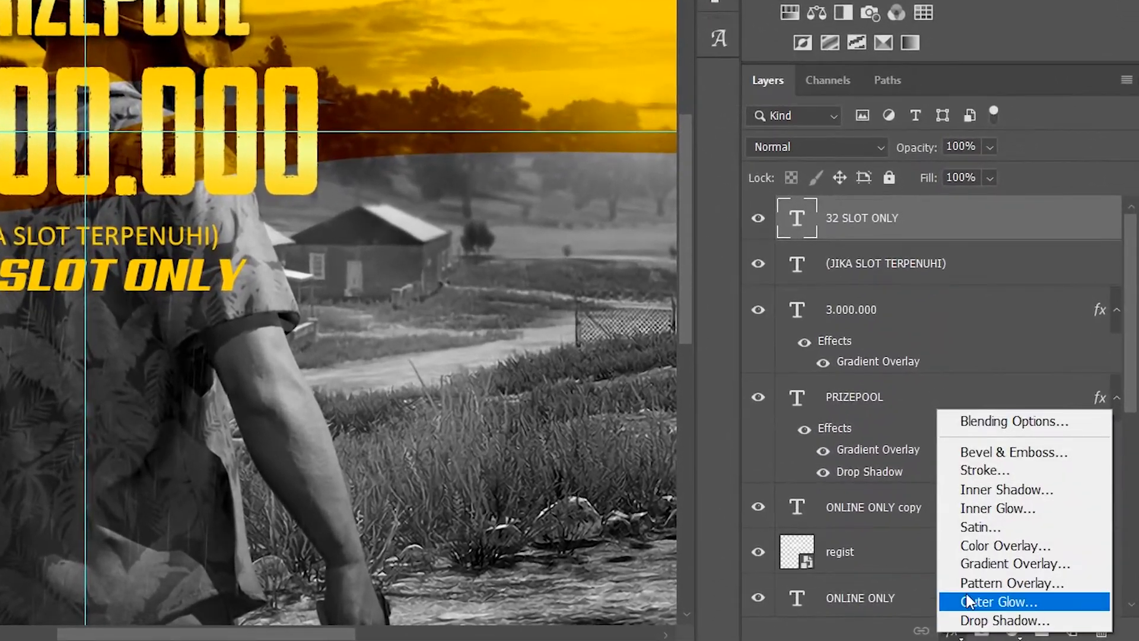
pyautogui.click(1002, 566)
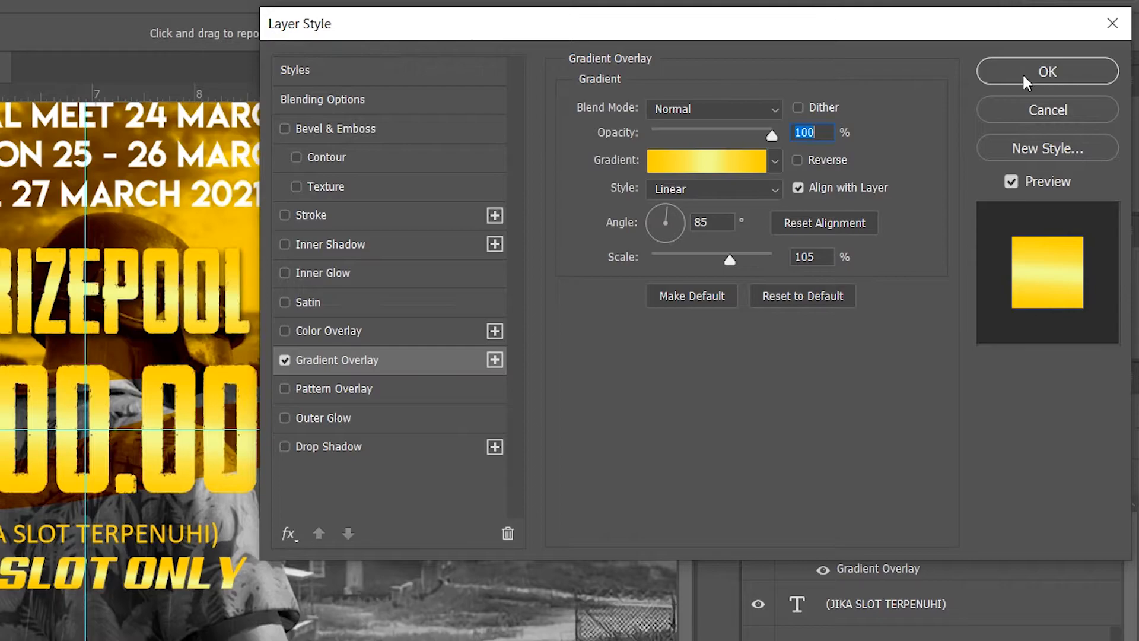
pyautogui.moveTo(710, 221); pyautogui.dragTo(683, 222)
pyautogui.write('90')
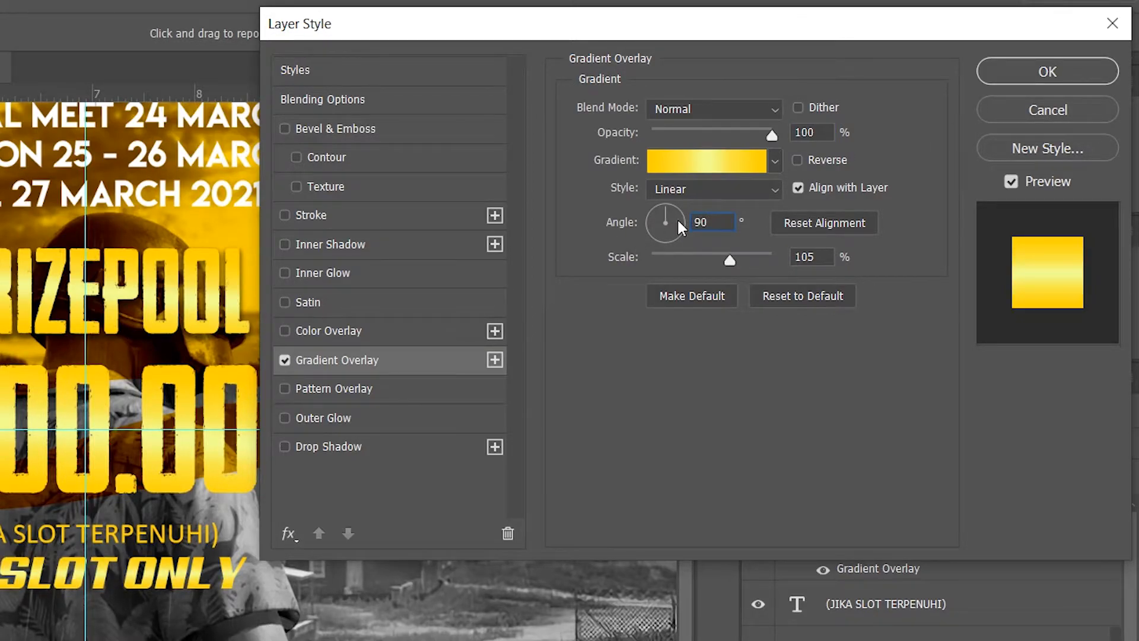
pyautogui.click(1044, 70)
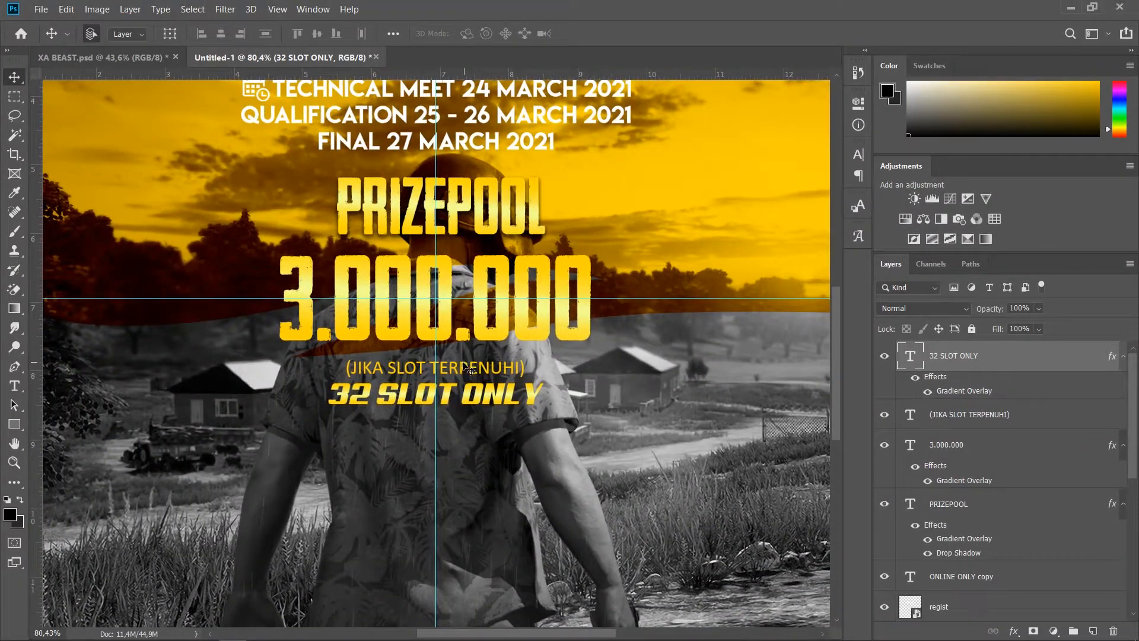
# - Apply the gold linear Gradient Overlay to the (JIKA SLOT TERPENUHI) text at a 90° angle
pyautogui.click(469, 369)
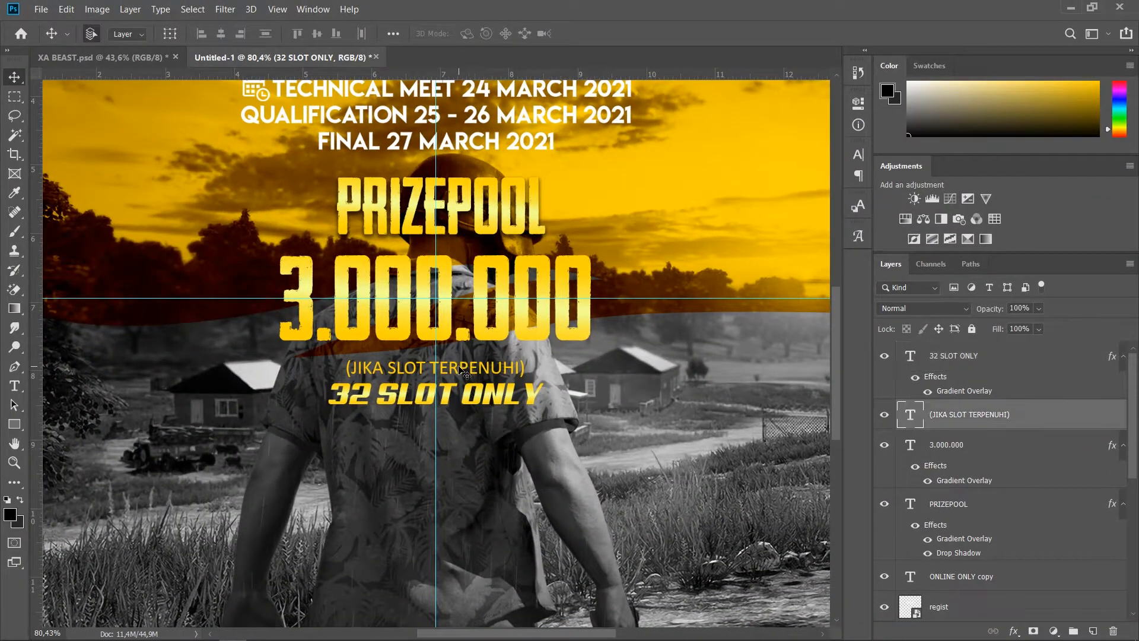
pyautogui.click(1014, 630)
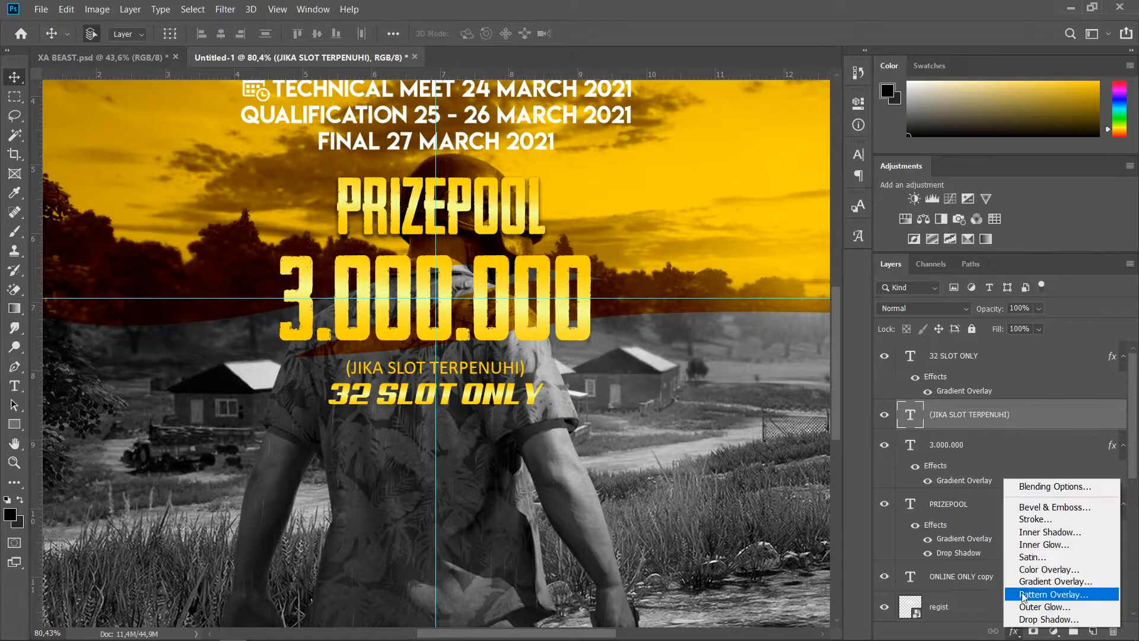
pyautogui.click(1028, 581)
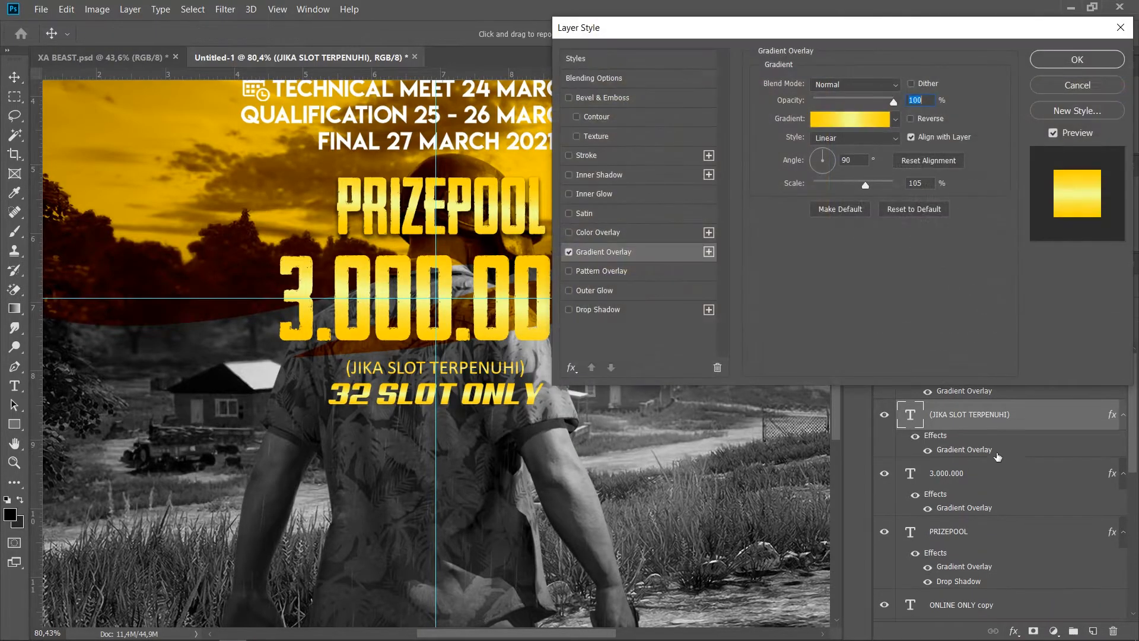
pyautogui.click(1056, 59)
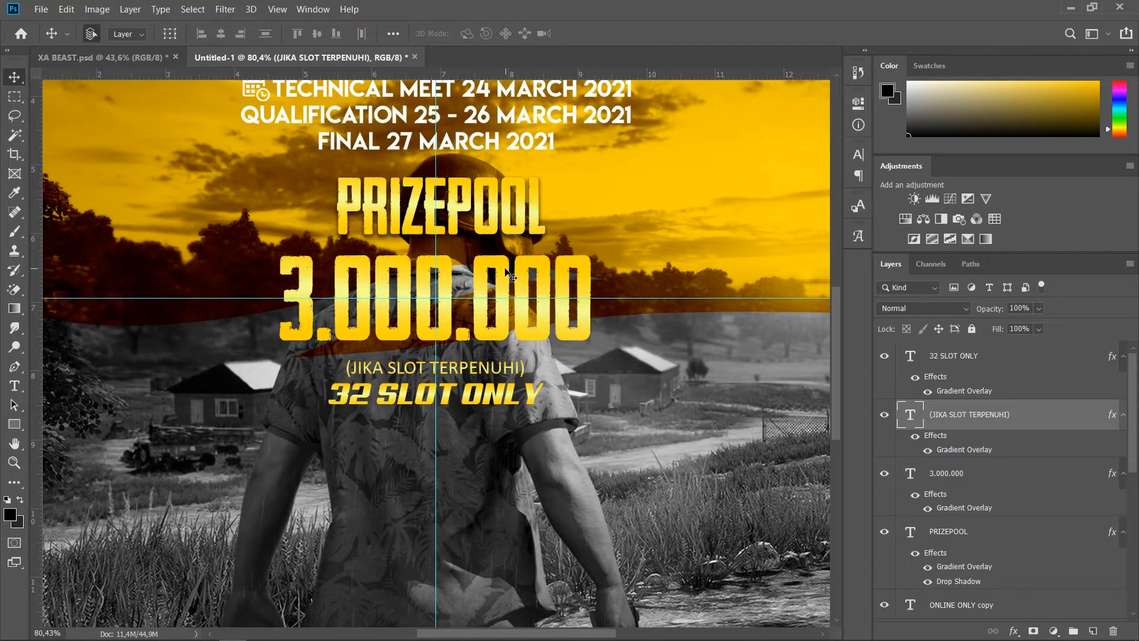
# - Place the RULES image from the asset folder into the poster beneath 32 SLOT ONLY, centred on the vertical guide
pyautogui.press('z')
pyautogui.rightClick(412, 262)
pyautogui.click(427, 270)
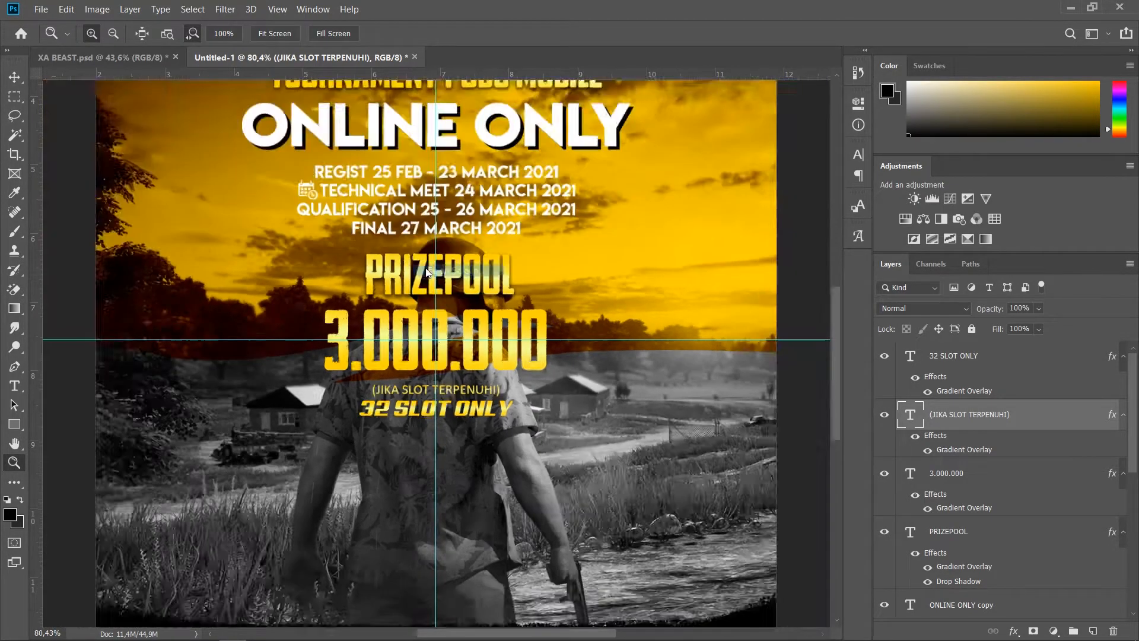
pyautogui.press('v')
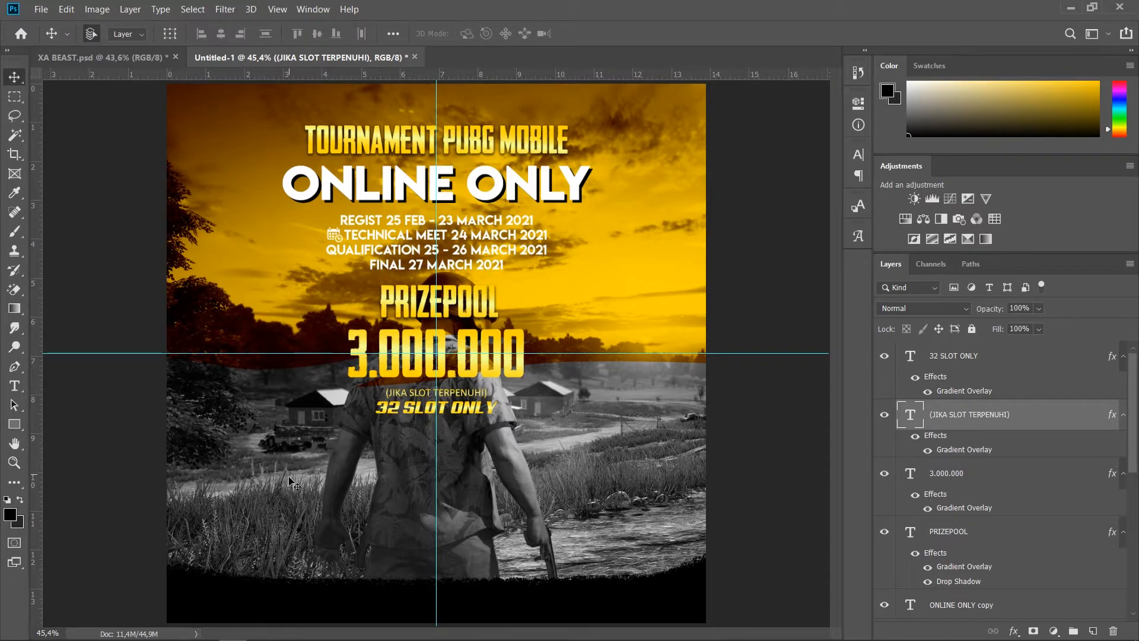
pyautogui.click(71, 628)
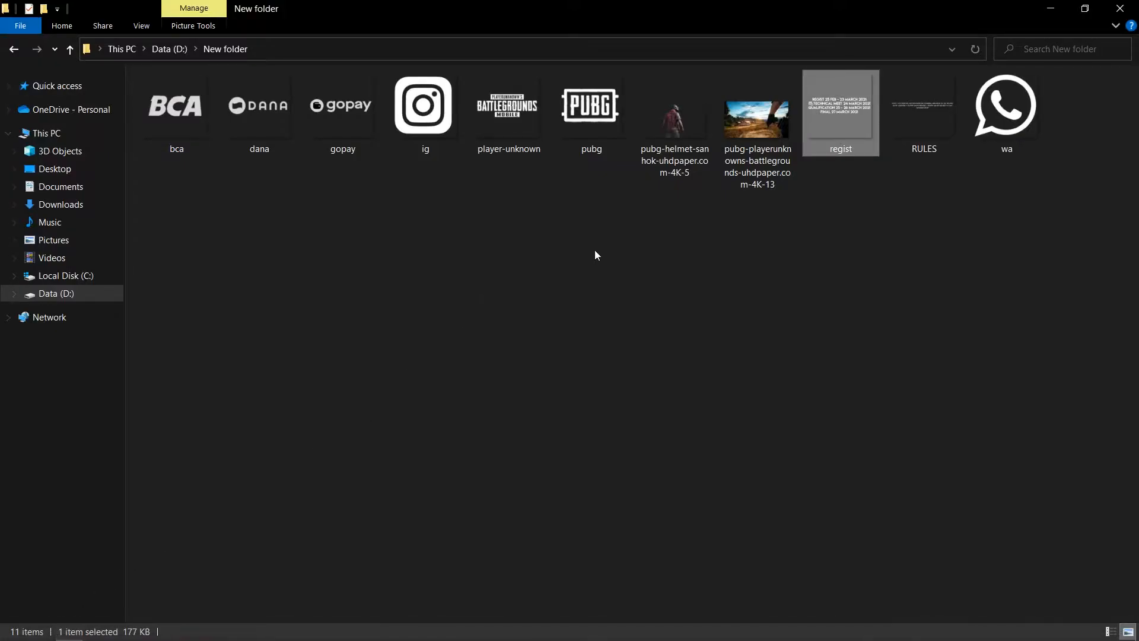
pyautogui.moveTo(924, 121); pyautogui.dragTo(653, 112)
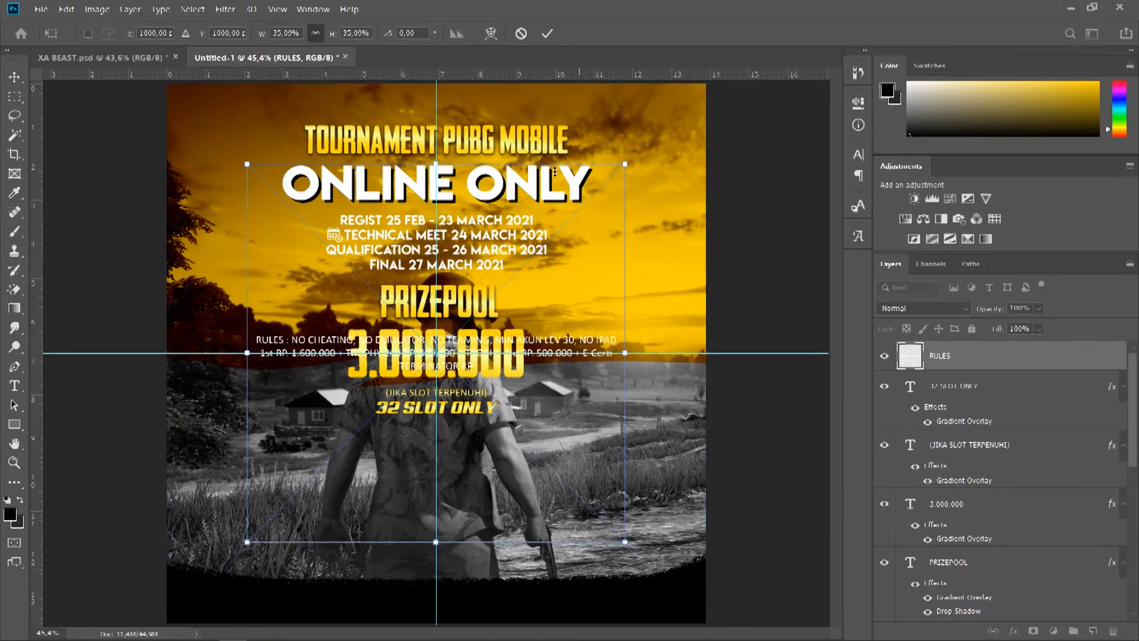
pyautogui.press('Return')
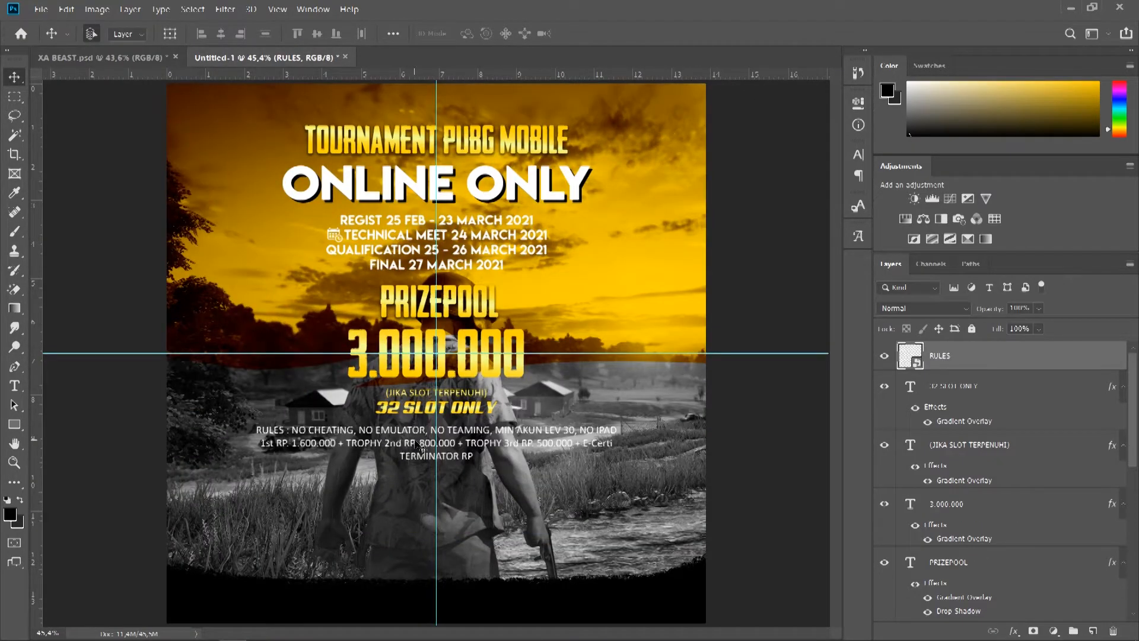
# - Enlarge the placed RULES text to about 38.6% and move it slightly lower, keeping it centred on the vertical guide
pyautogui.click(435, 448)
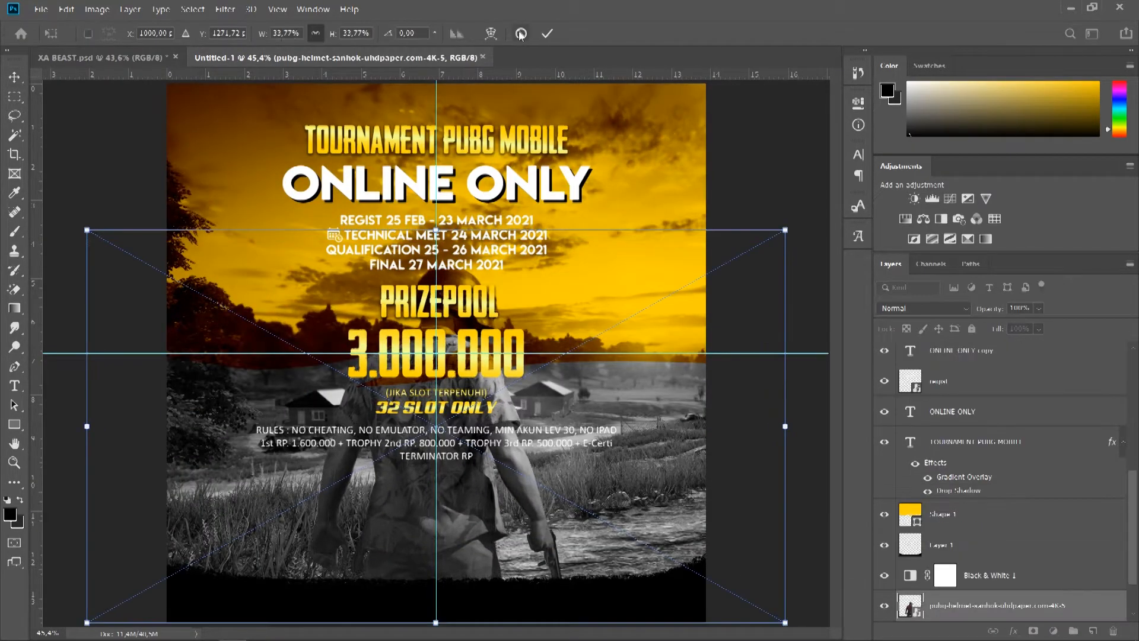
pyautogui.moveTo(455, 445)
pyautogui.mouseDown()
pyautogui.moveTo(455, 454)
pyautogui.moveTo(455, 445)
pyautogui.mouseUp()
pyautogui.hotkey('ctrl', 't')
pyautogui.moveTo(626, 254); pyautogui.dragTo(646, 233)
pyautogui.moveTo(598, 256); pyautogui.dragTo(597, 279)
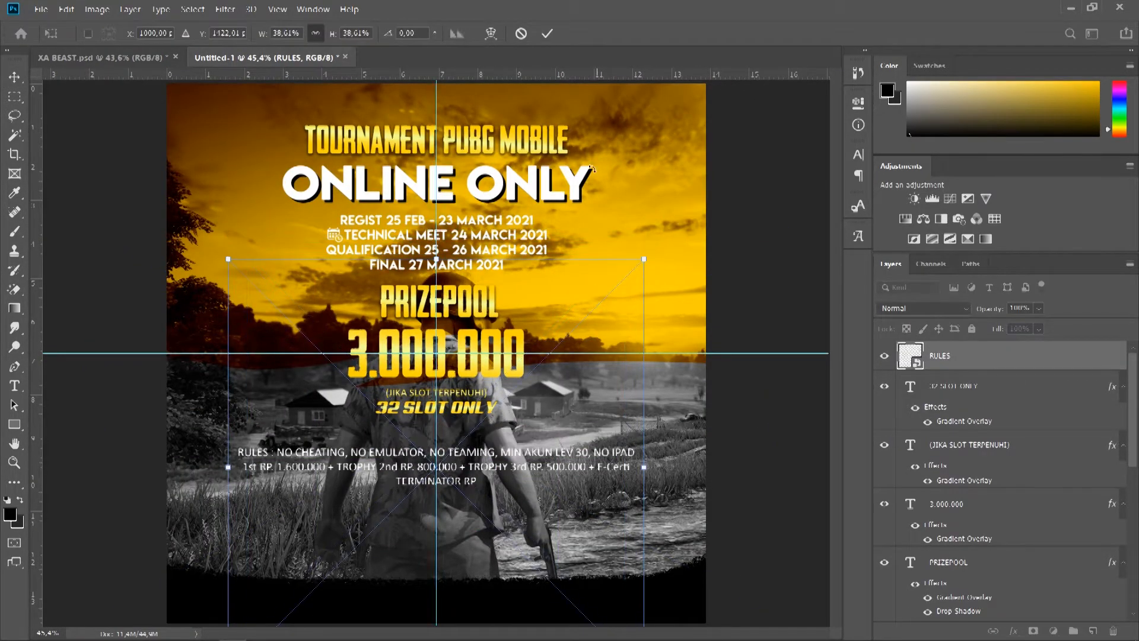
pyautogui.press('Return')
# - Shift the 32 SLOT ONLY, (JIKA SLOT TERPENUHI), 3.000.000 and PRIZEPOOL texts slightly down to even out the spacing above the rules
pyautogui.click(453, 407)
pyautogui.keyDown('shift'); pyautogui.click(453, 394); pyautogui.keyUp('shift')
pyautogui.moveTo(453, 407)
pyautogui.mouseDown()
pyautogui.moveTo(453, 420)
pyautogui.moveTo(453, 406)
pyautogui.mouseUp()
pyautogui.click(468, 360)
pyautogui.moveTo(483, 361); pyautogui.dragTo(484, 366)
pyautogui.scroll(6, 469, 295)
pyautogui.keyDown('shift'); pyautogui.click(468, 291); pyautogui.keyUp('shift')
pyautogui.moveTo(469, 292); pyautogui.dragTo(469, 296)
pyautogui.hotkey('ctrl', '0')
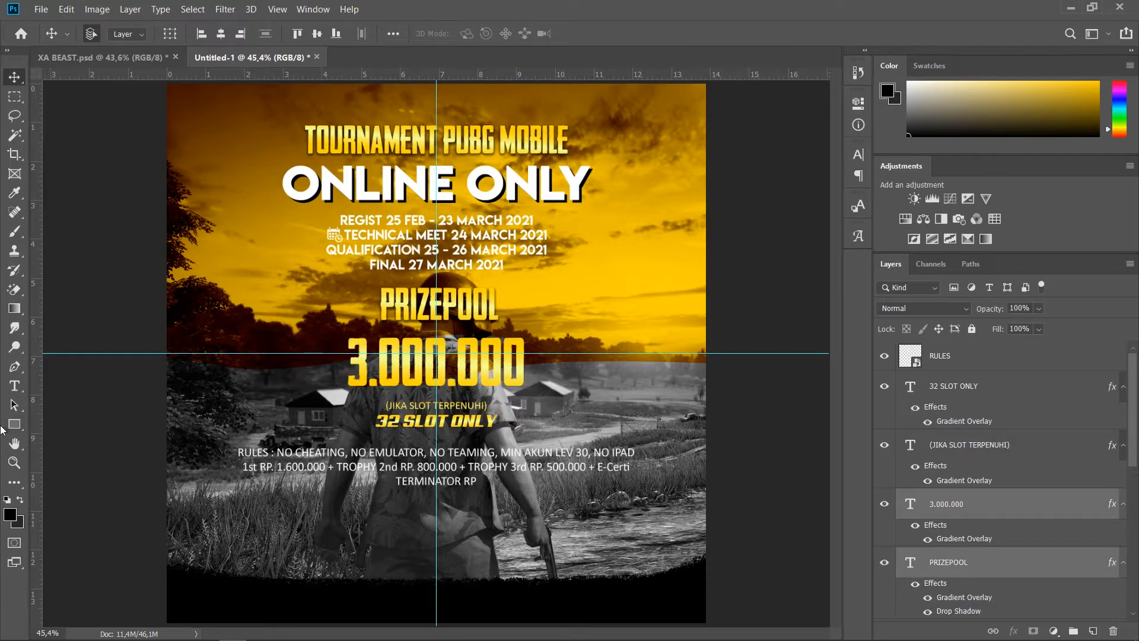
# - Draw a black rectangle above the RULES layer, below the rules text, and skew it into a parallelogram
pyautogui.click(960, 364)
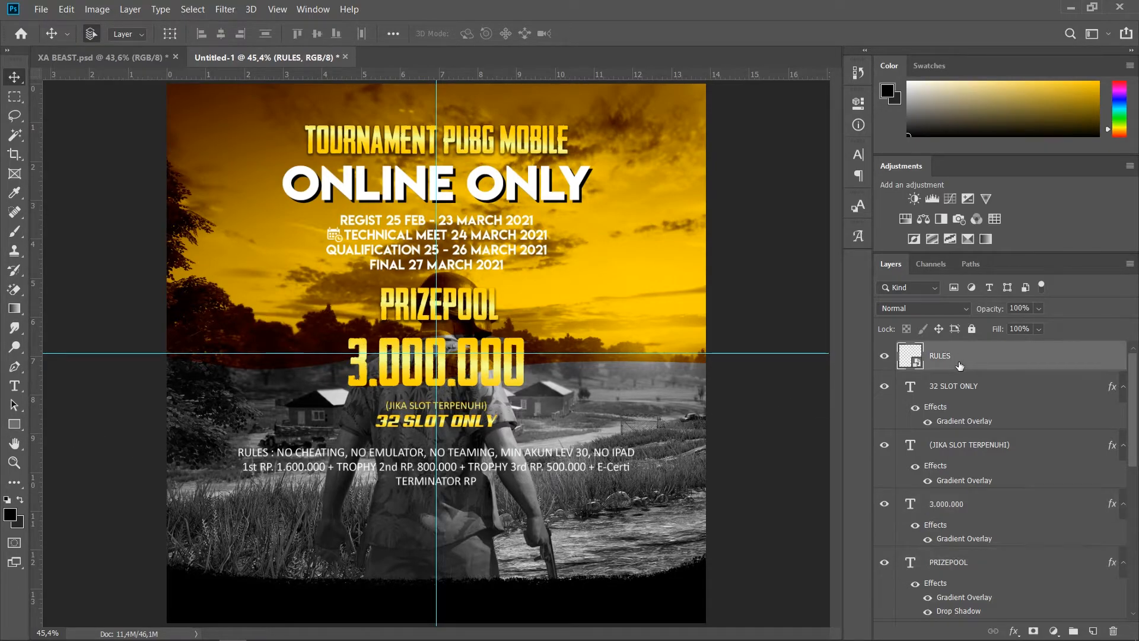
pyautogui.click(15, 424)
pyautogui.moveTo(279, 505); pyautogui.dragTo(381, 527)
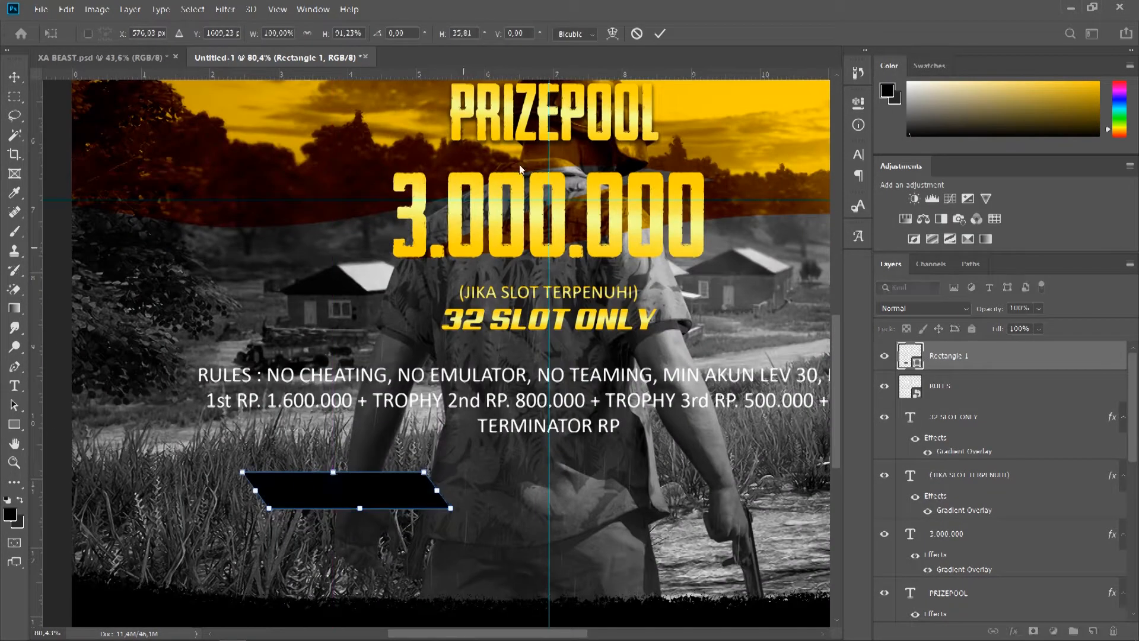
pyautogui.press('Return')
# - Add a yellow-outlined duplicate offset slightly down and left behind the black parallelogram, and merge both shapes into one banner
pyautogui.click(219, 33)
pyautogui.click(289, 62)
pyautogui.press('Return')
pyautogui.press('Return')
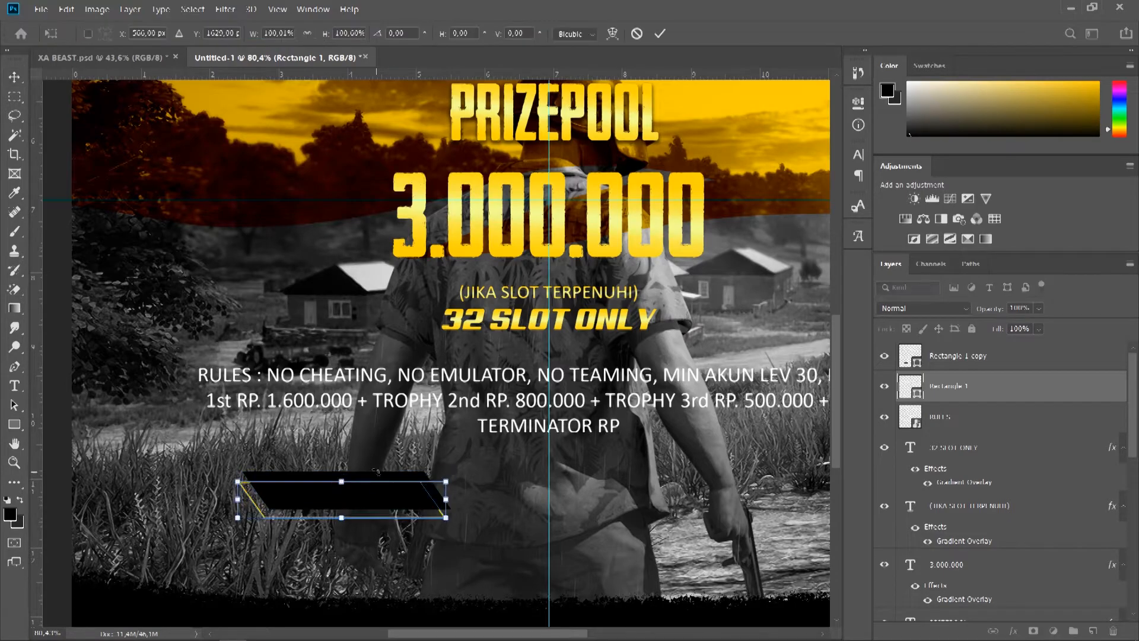
pyautogui.keyDown('shift'); pyautogui.click(949, 355); pyautogui.keyUp('shift')
pyautogui.hotkey('ctrl', 'e')
# - Duplicate the outlined banner to form an evenly spaced row of three beneath the rules text
pyautogui.hotkey('ctrl', 't')
pyautogui.moveTo(425, 515); pyautogui.dragTo(482, 515)
pyautogui.press('Return')
pyautogui.hotkey('ctrl', '0')
pyautogui.moveTo(293, 537); pyautogui.dragTo(598, 536)
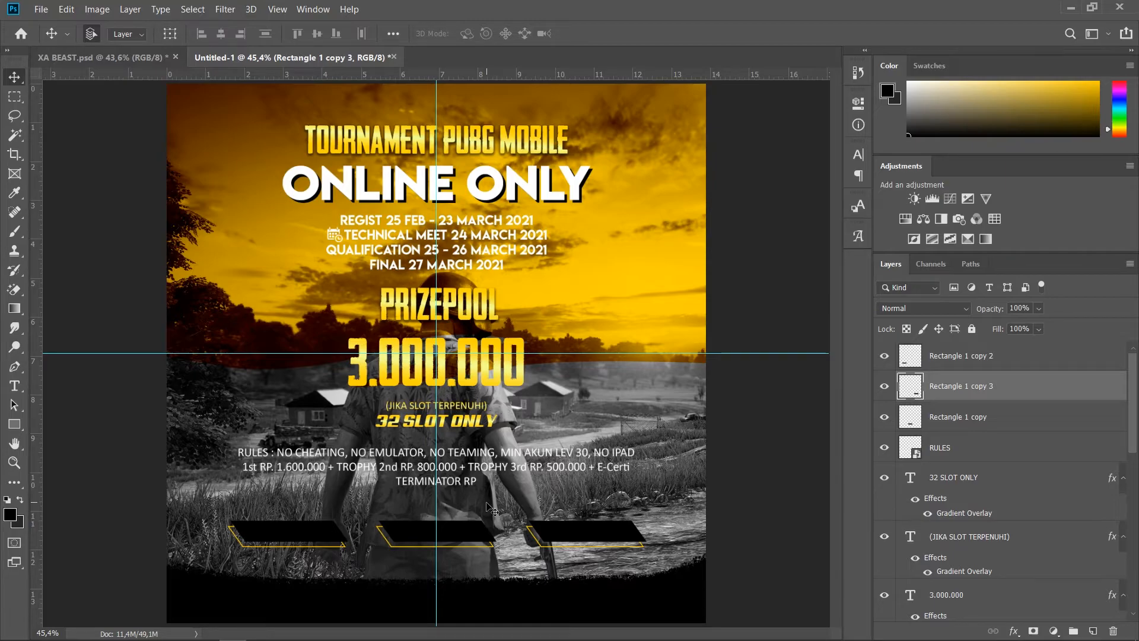
pyautogui.click(226, 598)
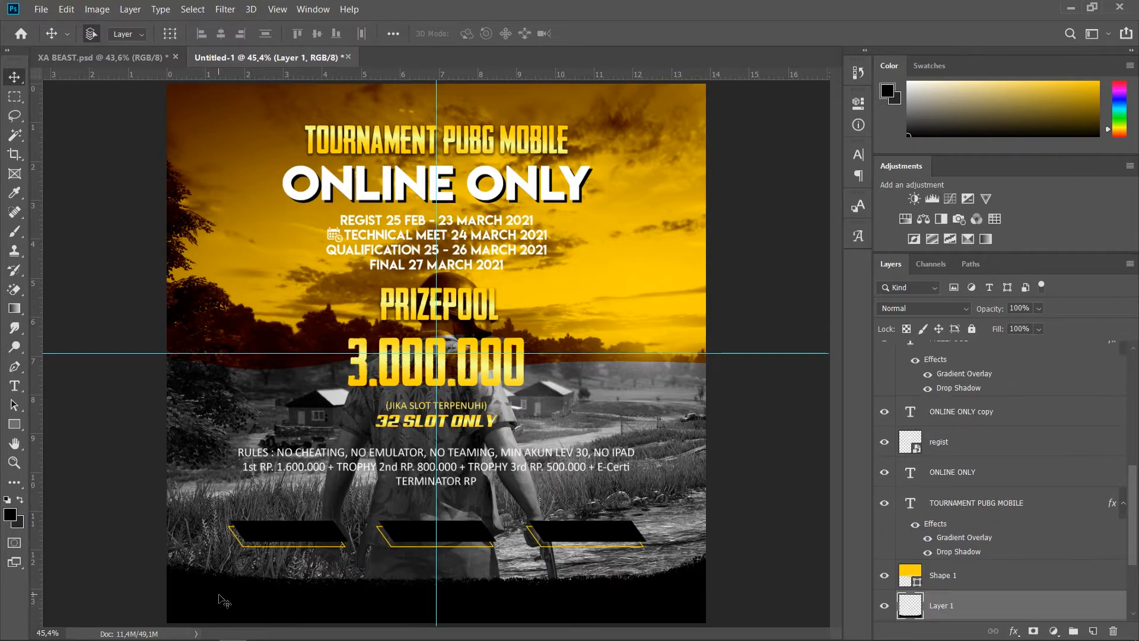
pyautogui.scroll(3, 236, 568)
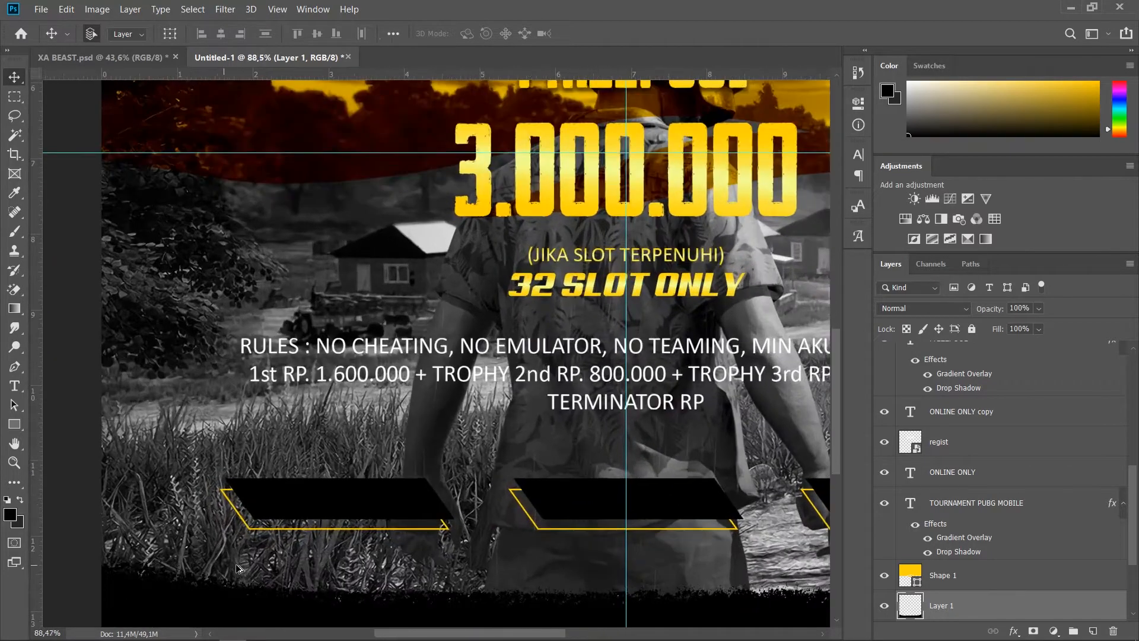
pyautogui.scroll(-3, 236, 568)
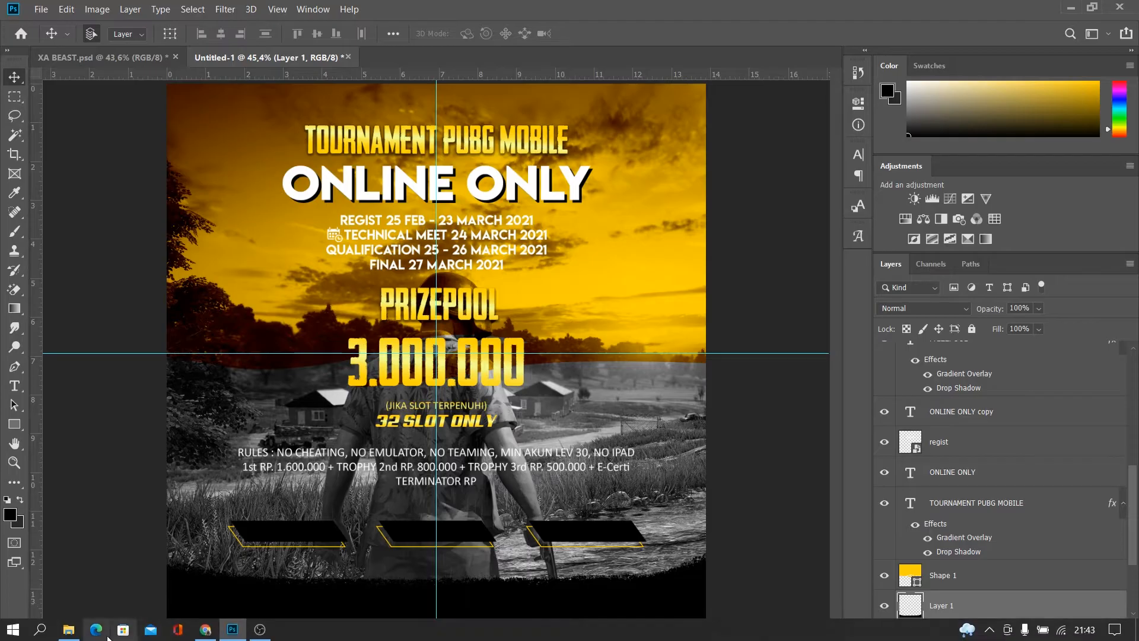
# - Place the wa icon from the asset folder into the poster, scale it down and bring its layer to the top
pyautogui.click(69, 630)
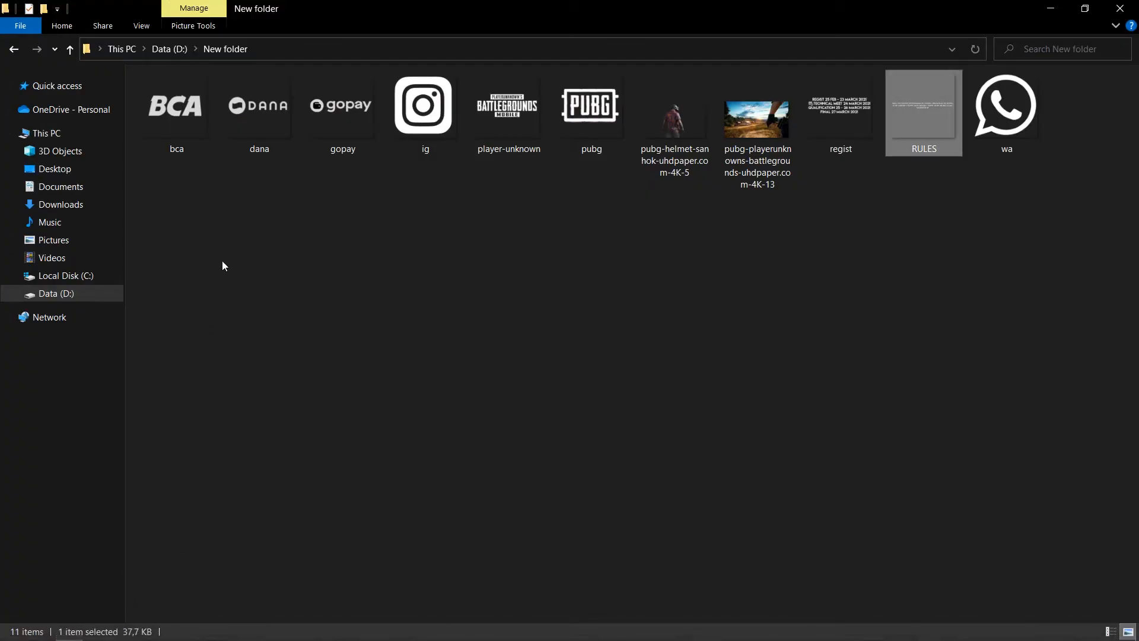
pyautogui.moveTo(1006, 116); pyautogui.dragTo(249, 548)
pyautogui.moveTo(704, 84); pyautogui.dragTo(483, 306)
pyautogui.moveTo(450, 341); pyautogui.dragTo(270, 519)
pyautogui.moveTo(989, 606); pyautogui.dragTo(992, 343)
# - Shrink the WhatsApp icon to fit inside the left banner and position it near the banner's left end
pyautogui.scroll(13, 243, 568)
pyautogui.moveTo(447, 287); pyautogui.dragTo(305, 423)
pyautogui.click(546, 35)
pyautogui.scroll(-9, 291, 448)
pyautogui.scroll(12, 296, 445)
pyautogui.hotkey('ctrl', 't')
pyautogui.click(546, 34)
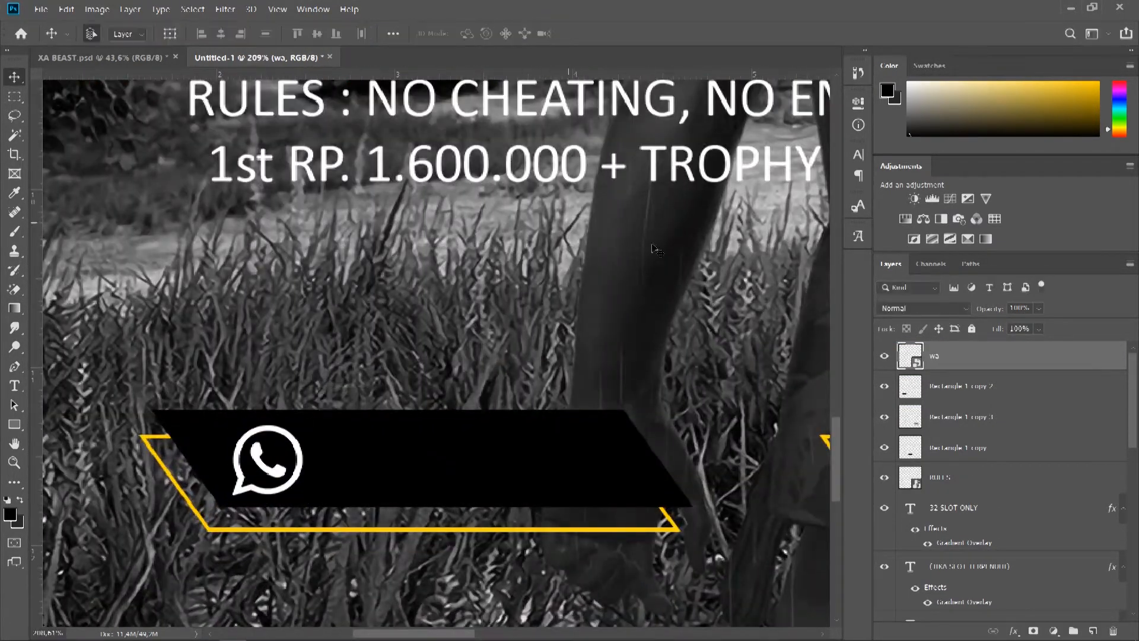
# - Add the WhatsApp contact number as white 20 pt Calibri text beside the icon on the left banner
pyautogui.press('t')
pyautogui.click(330, 459)
pyautogui.click(348, 33)
pyautogui.write('20')
pyautogui.press('Return')
pyautogui.click(190, 34)
pyautogui.write('A')
pyautogui.press('BackSpace')
pyautogui.write('CAL')
pyautogui.press('Return')
pyautogui.write('08219292XXXX')
pyautogui.click(649, 34)
# - Align the contact number vertically with the WhatsApp icon on the left banner
pyautogui.hotkey('ctrl', 't')
pyautogui.moveTo(459, 450); pyautogui.dragTo(446, 460)
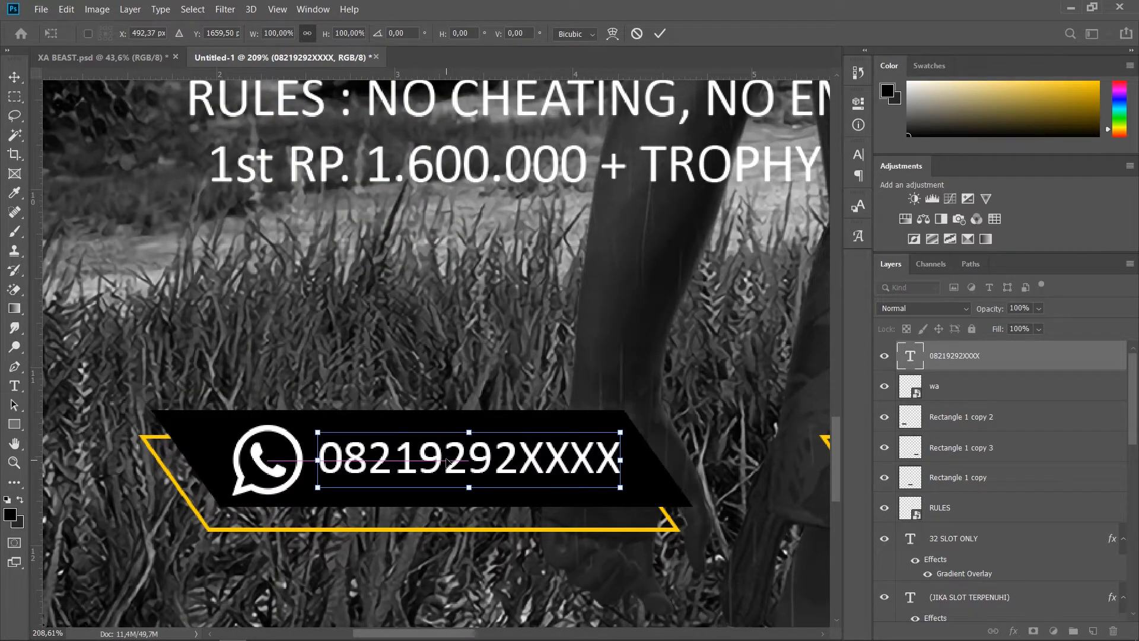
pyautogui.click(659, 34)
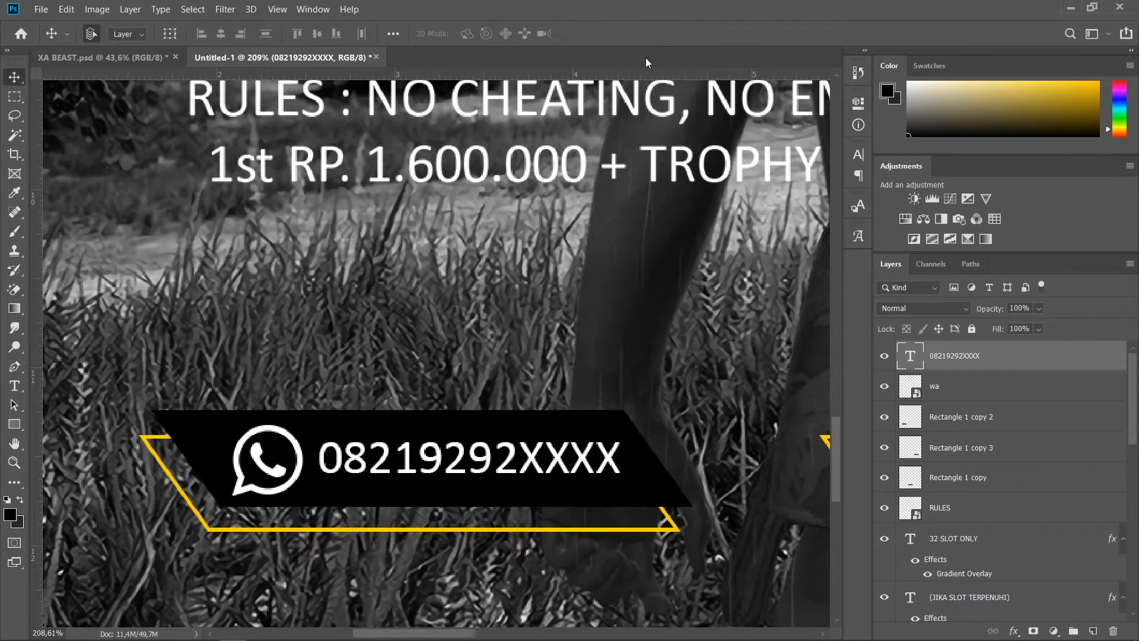
# - Duplicate the WhatsApp icon and contact number together and move the copies onto the middle banner
pyautogui.keyDown('ctrl'); pyautogui.click(945, 390); pyautogui.keyUp('ctrl')
pyautogui.rightClick(945, 390)
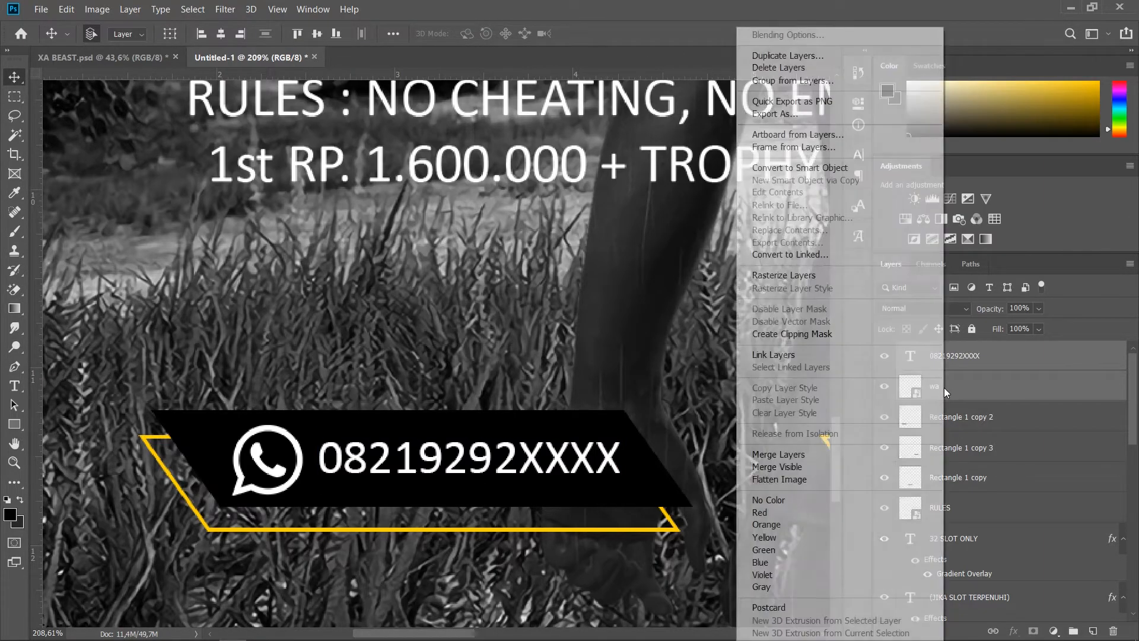
pyautogui.click(801, 57)
pyautogui.click(693, 176)
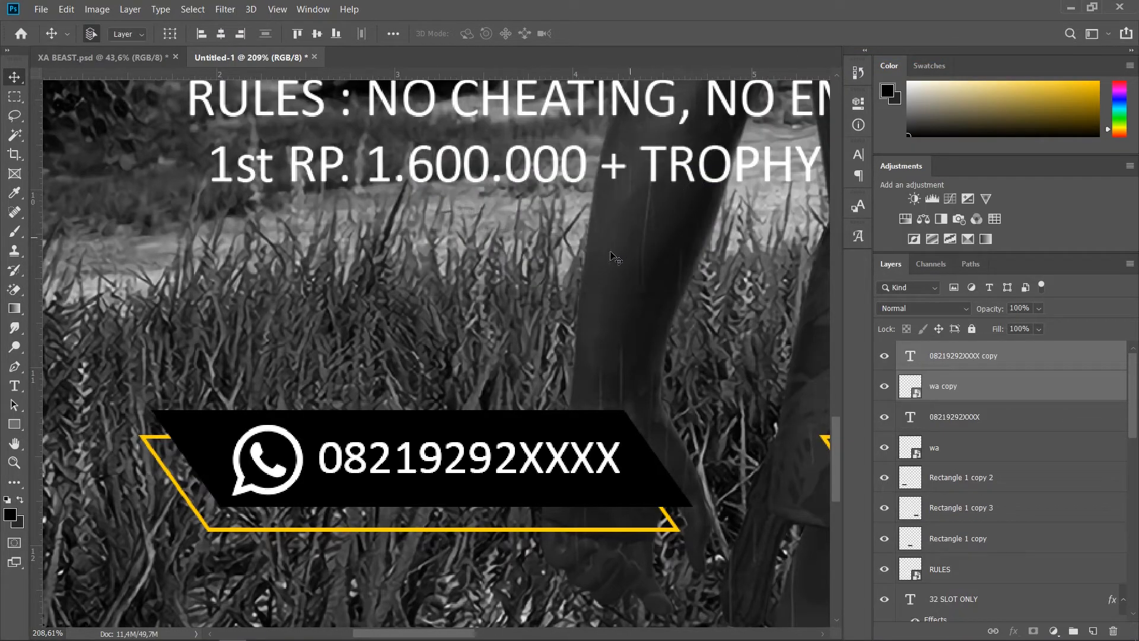
pyautogui.scroll(-2, 423, 347)
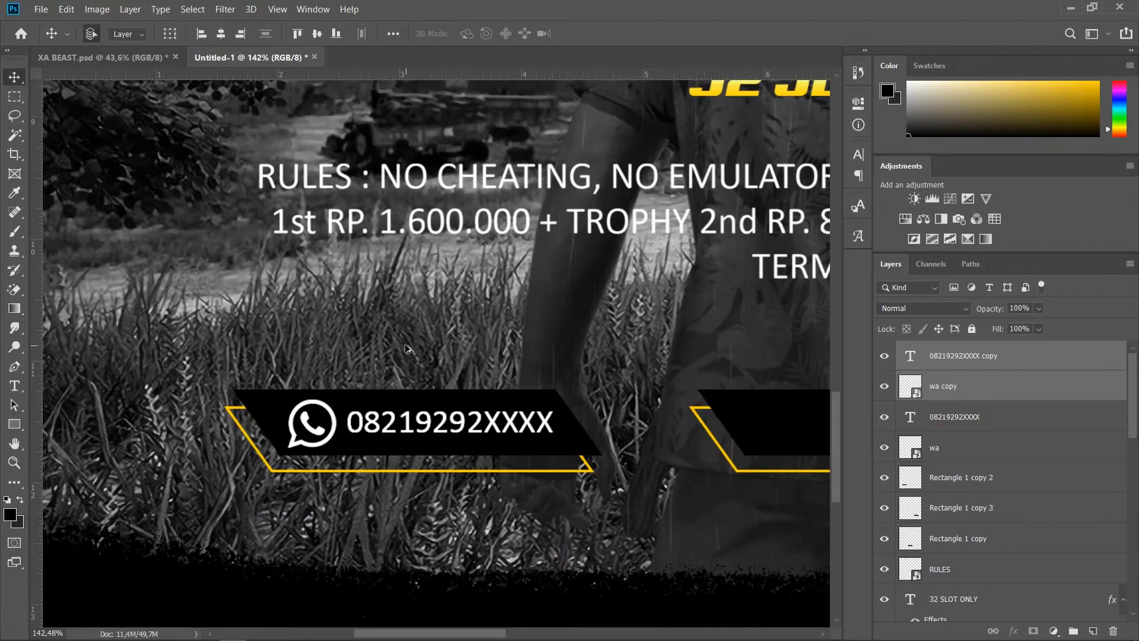
pyautogui.moveTo(493, 327); pyautogui.dragTo(305, 321)
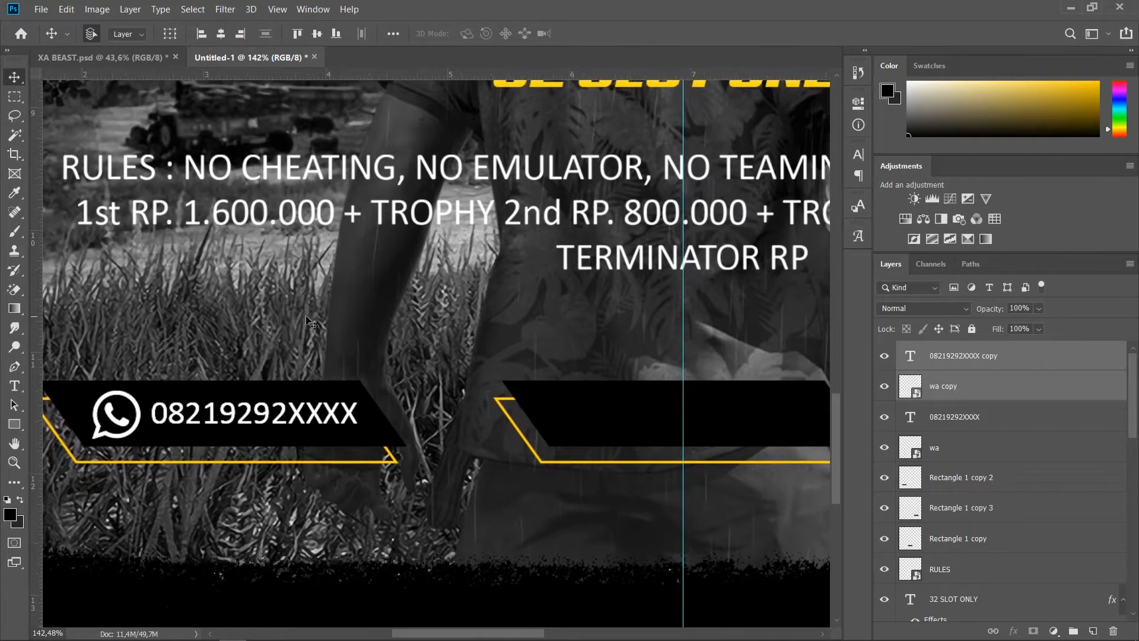
pyautogui.scroll(-1, 300, 321)
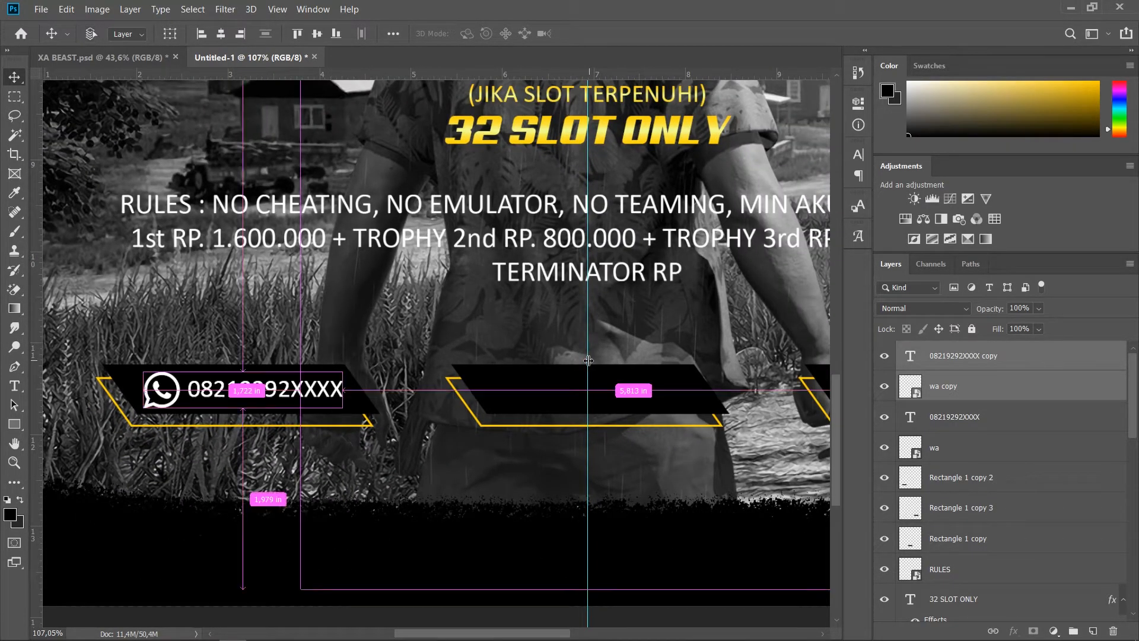
pyautogui.hotkey('ctrl', 't')
pyautogui.moveTo(239, 401); pyautogui.dragTo(590, 402)
pyautogui.click(660, 34)
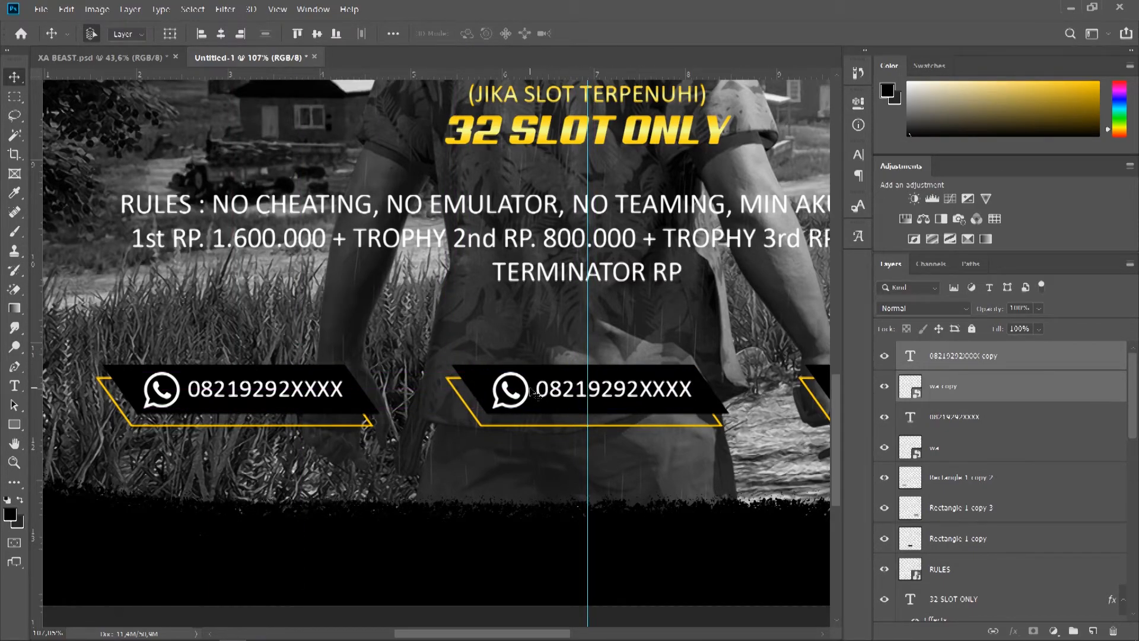
# - Place the ig icon from the asset folder and scale it down to match the height of the WhatsApp icon
pyautogui.press('h')
pyautogui.moveTo(532, 391); pyautogui.dragTo(523, 415)
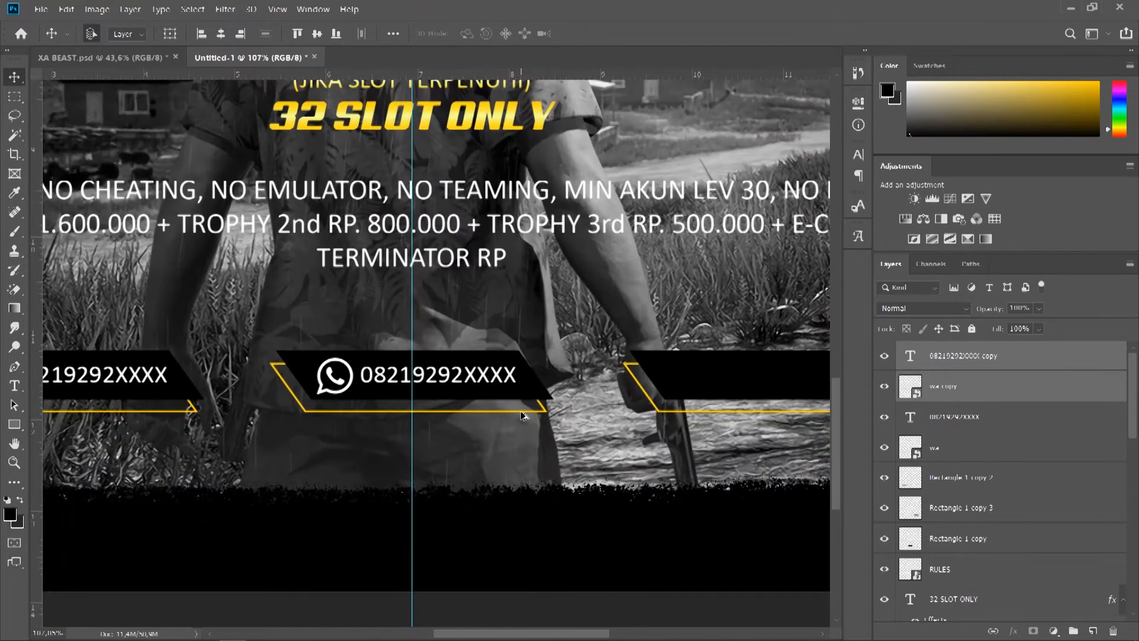
pyautogui.click(462, 404)
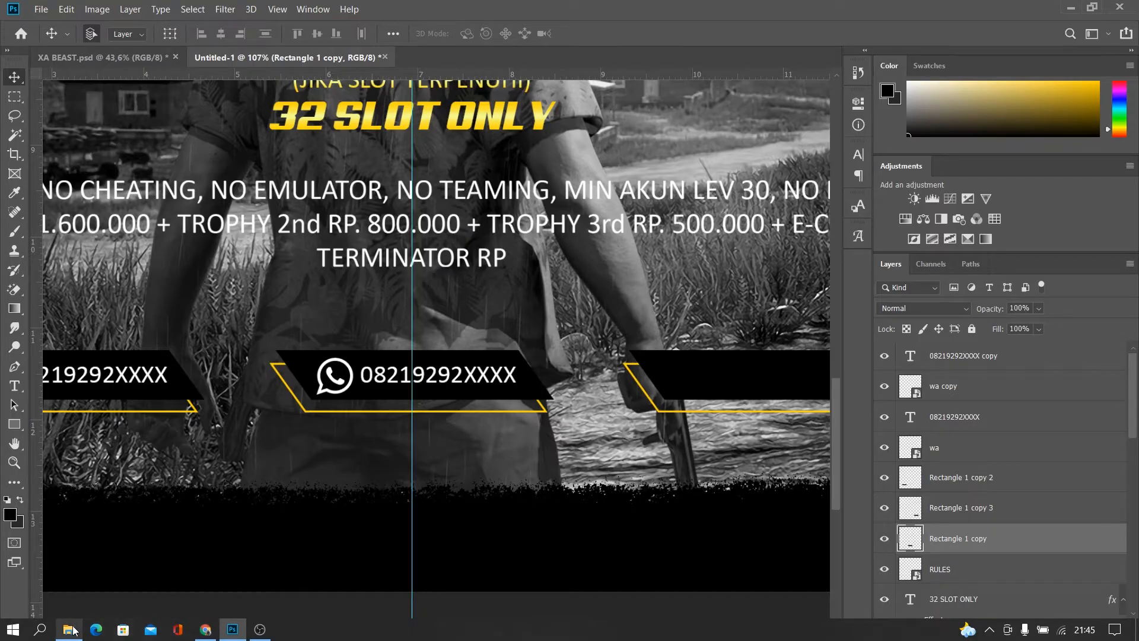
pyautogui.click(72, 630)
pyautogui.click(429, 127)
pyautogui.moveTo(429, 127); pyautogui.dragTo(386, 392)
pyautogui.scroll(-10, 386, 392)
pyautogui.moveTo(658, 278); pyautogui.dragTo(453, 484)
pyautogui.scroll(18, 453, 510)
pyautogui.moveTo(425, 311); pyautogui.dragTo(321, 398)
pyautogui.moveTo(394, 325); pyautogui.dragTo(362, 356)
pyautogui.press('Return')
# - Move the Instagram icon to the left end of the right banner and bring its layer to the front
pyautogui.scroll(-9, 244, 344)
pyautogui.moveTo(272, 365); pyautogui.dragTo(550, 364)
pyautogui.hotkey('ctrl', 'shift', ']')
pyautogui.scroll(1, 522, 379)
# - Duplicate the middle banner's contact number and move the copy beside the Instagram icon on the right banner
pyautogui.click(307, 360)
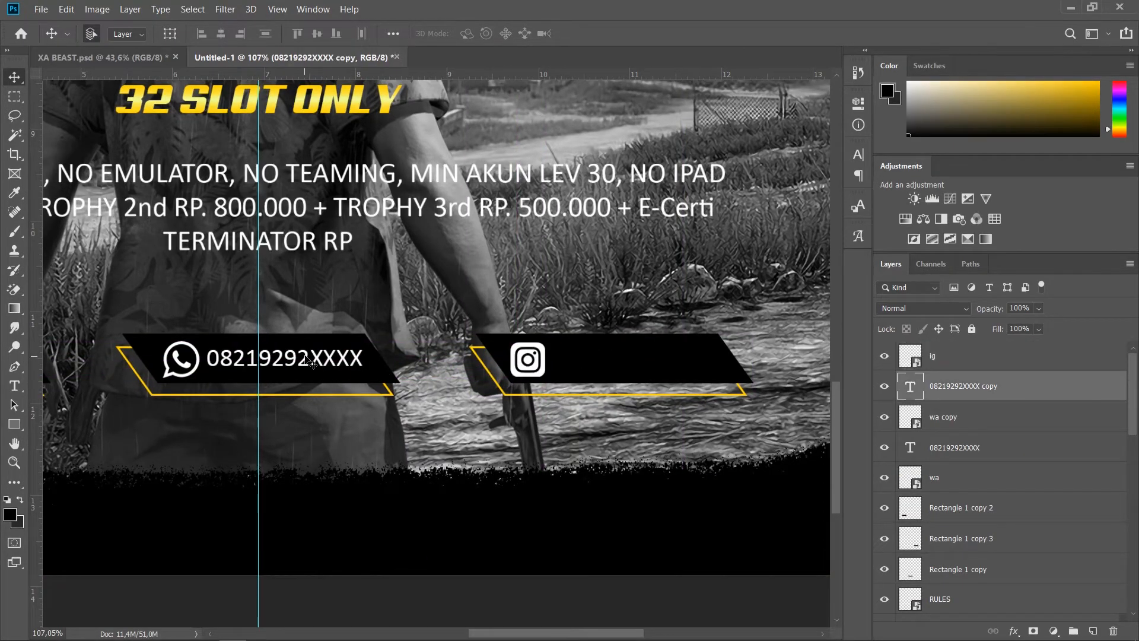
pyautogui.press('ctrl')
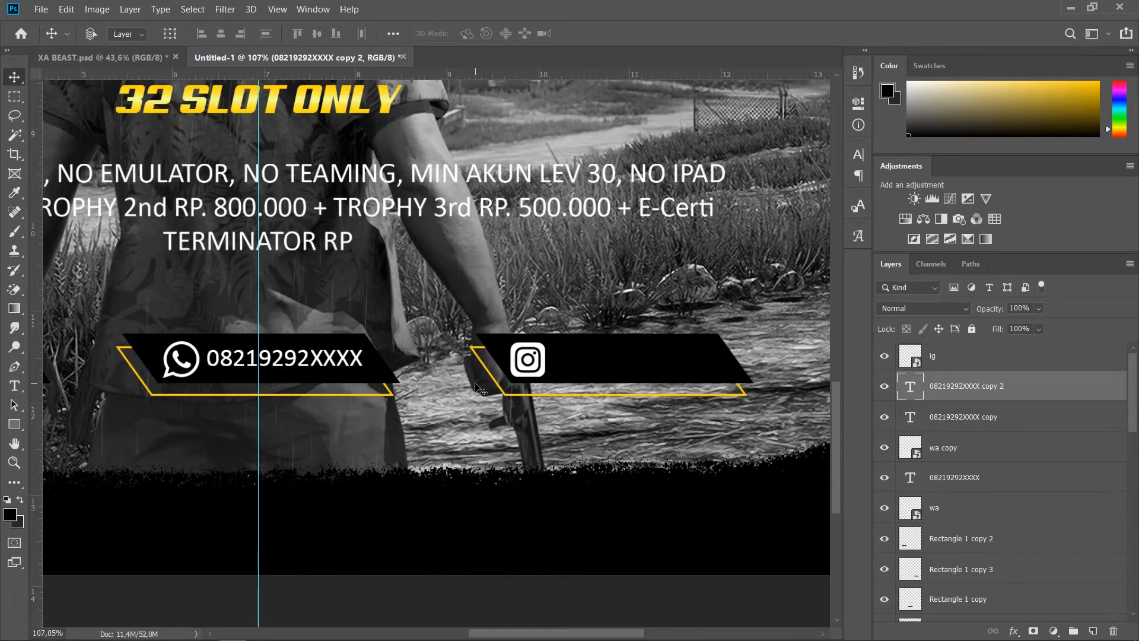
pyautogui.hotkey('ctrl', 't')
pyautogui.moveTo(323, 360); pyautogui.dragTo(644, 372)
pyautogui.press('Return')
pyautogui.doubleClick(625, 356)
pyautogui.write('@PUBGMOBILE')
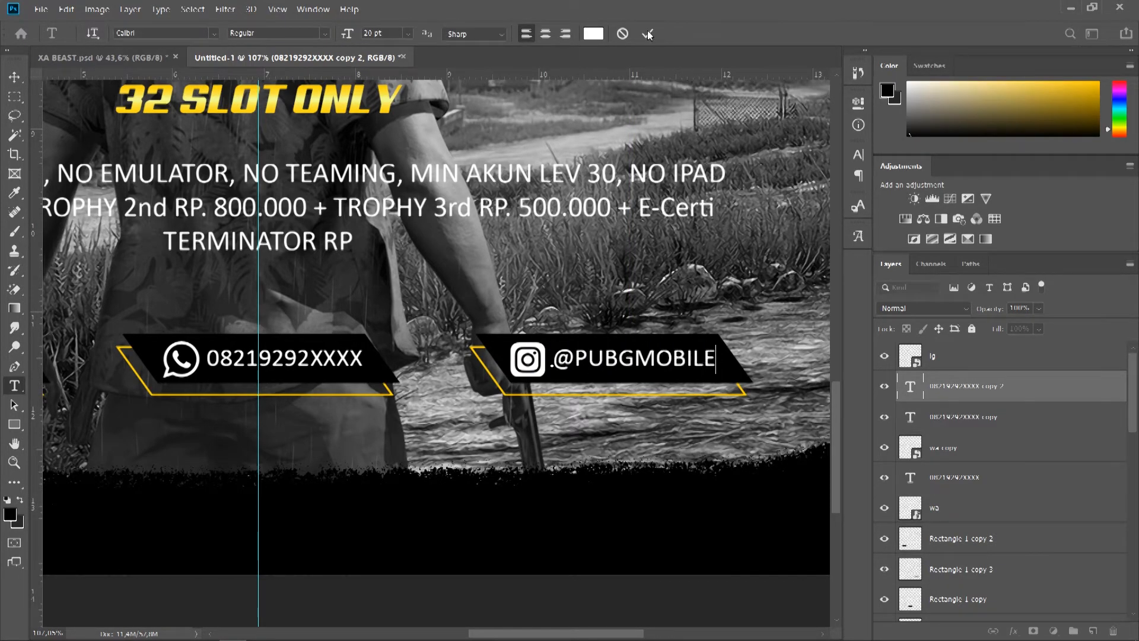
pyautogui.click(648, 34)
pyautogui.press('v')
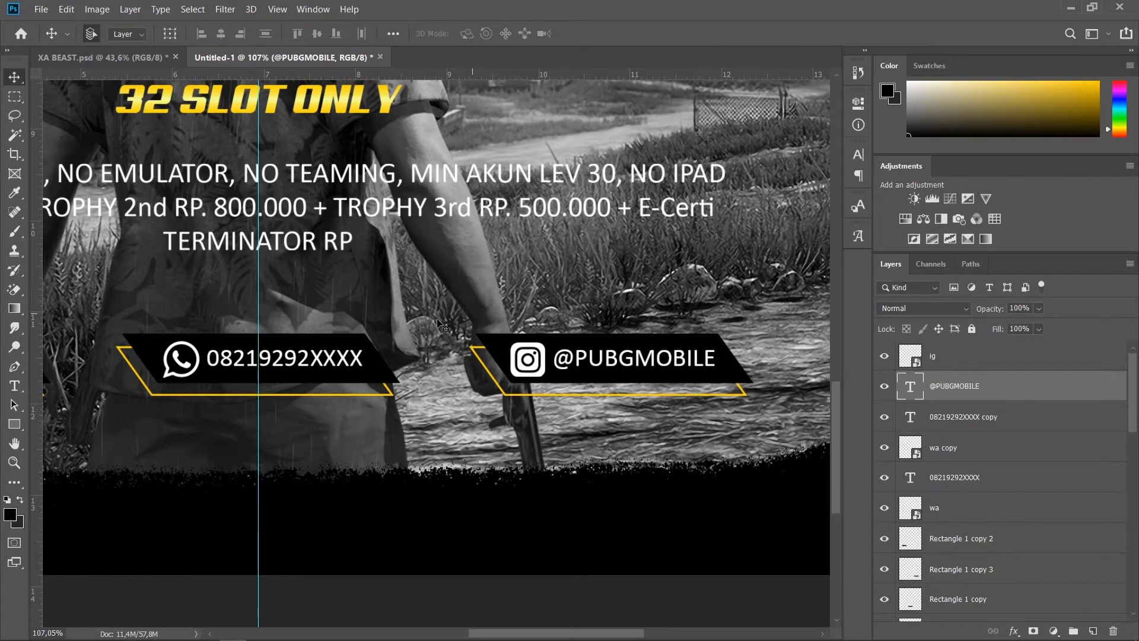
# - Place the player-unknown logo, scale it down and position it in the poster's lower-right corner on the black strip
pyautogui.press('z')
pyautogui.rightClick(387, 330)
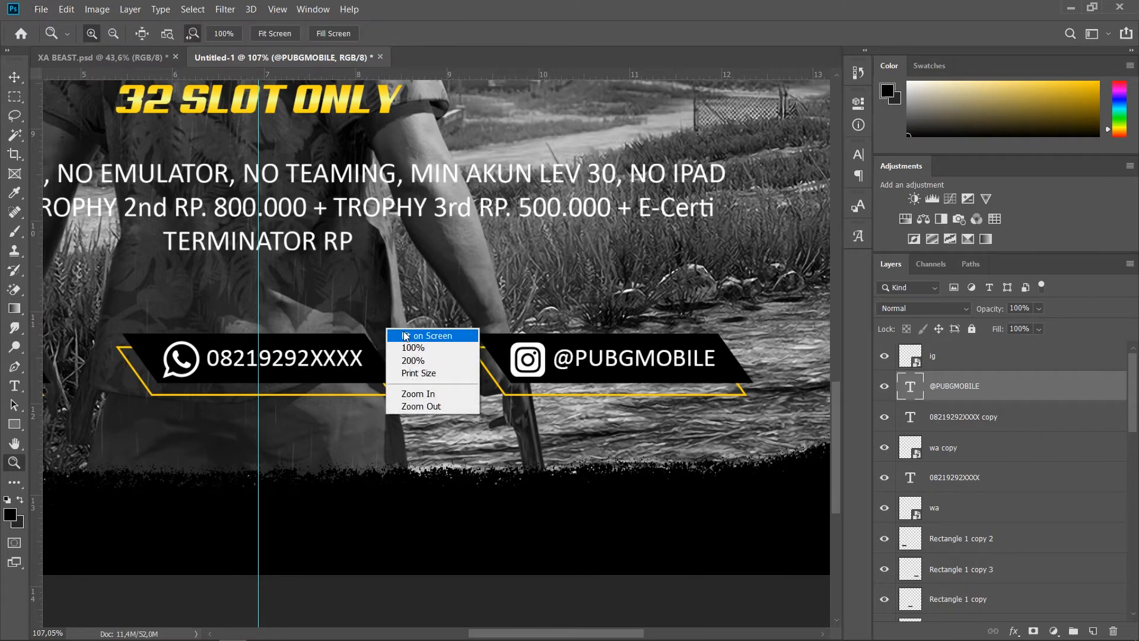
pyautogui.click(406, 337)
pyautogui.press('v')
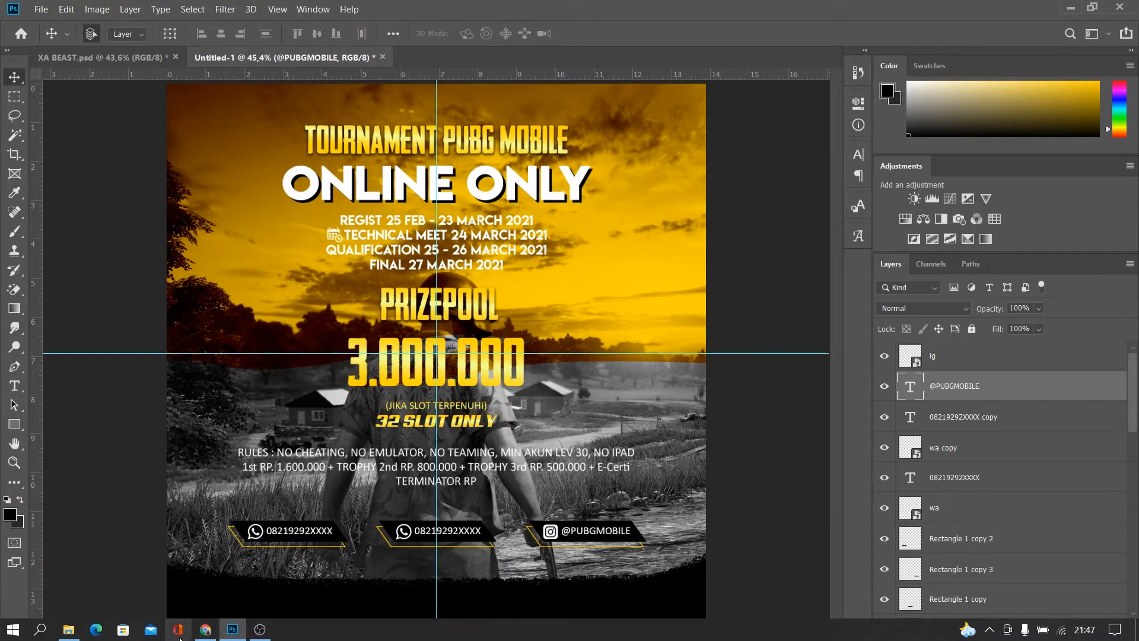
pyautogui.click(70, 631)
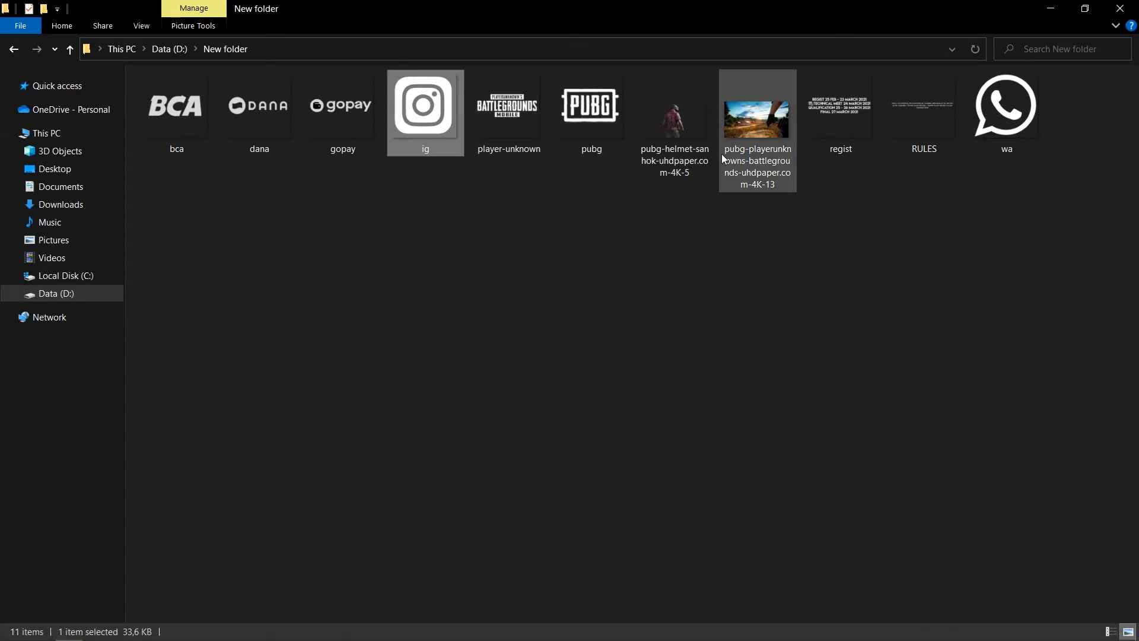
pyautogui.moveTo(507, 110); pyautogui.dragTo(648, 604)
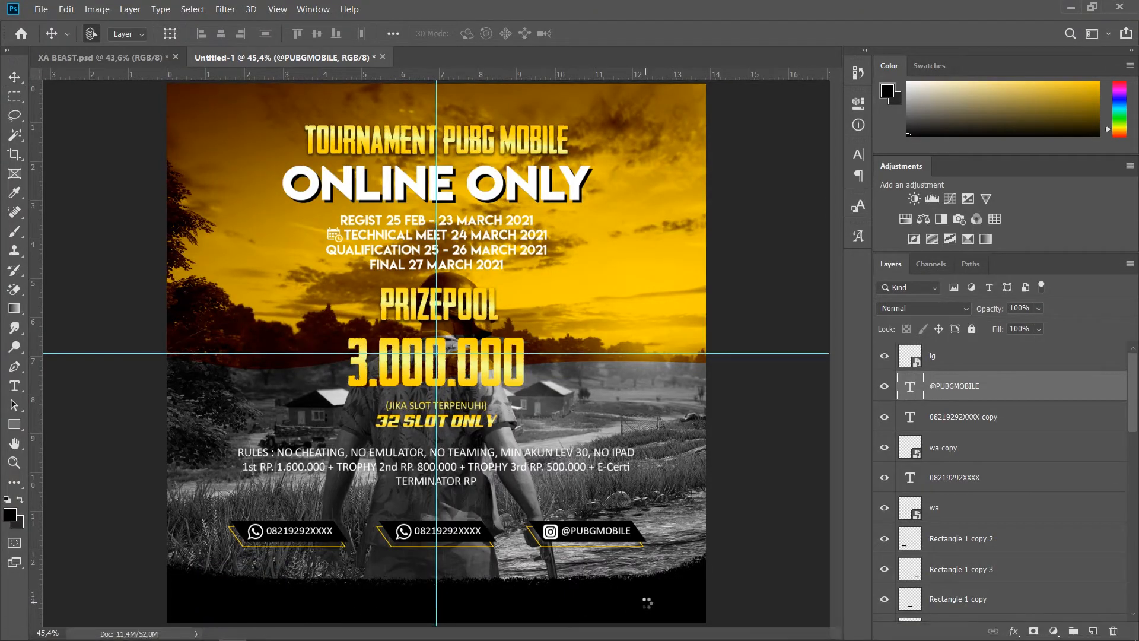
pyautogui.moveTo(721, 96); pyautogui.dragTo(449, 288)
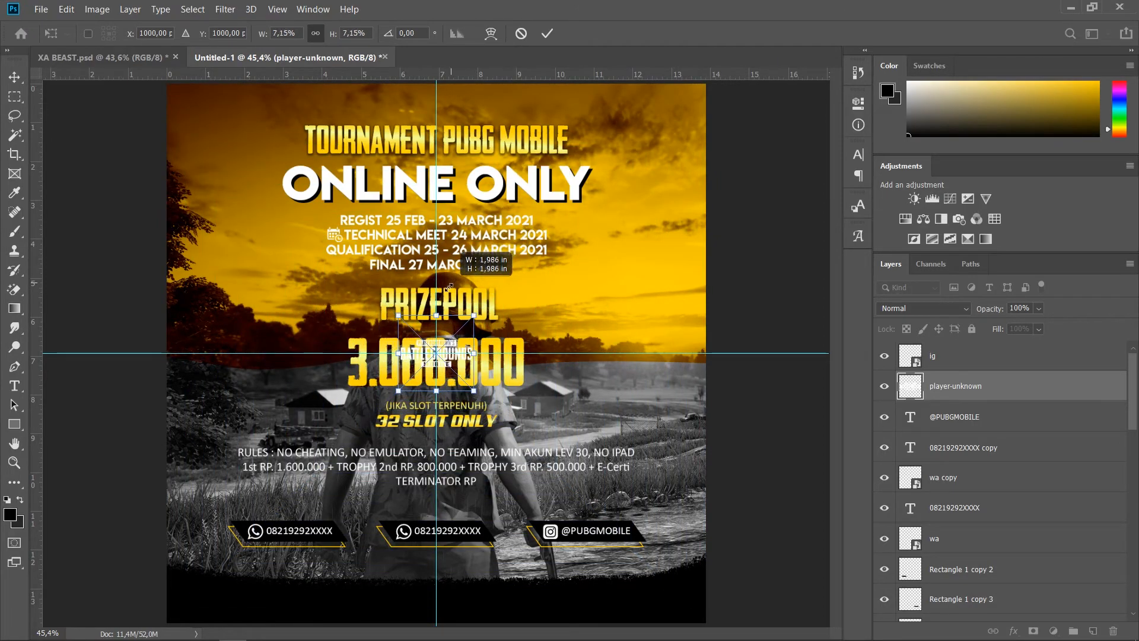
pyautogui.moveTo(454, 354); pyautogui.dragTo(675, 603)
pyautogui.press('Return')
# - Add the text PAYMENT above the ig layer and enlarge it in the poster's lower-left corner on the black strip
pyautogui.click(949, 356)
pyautogui.press('t')
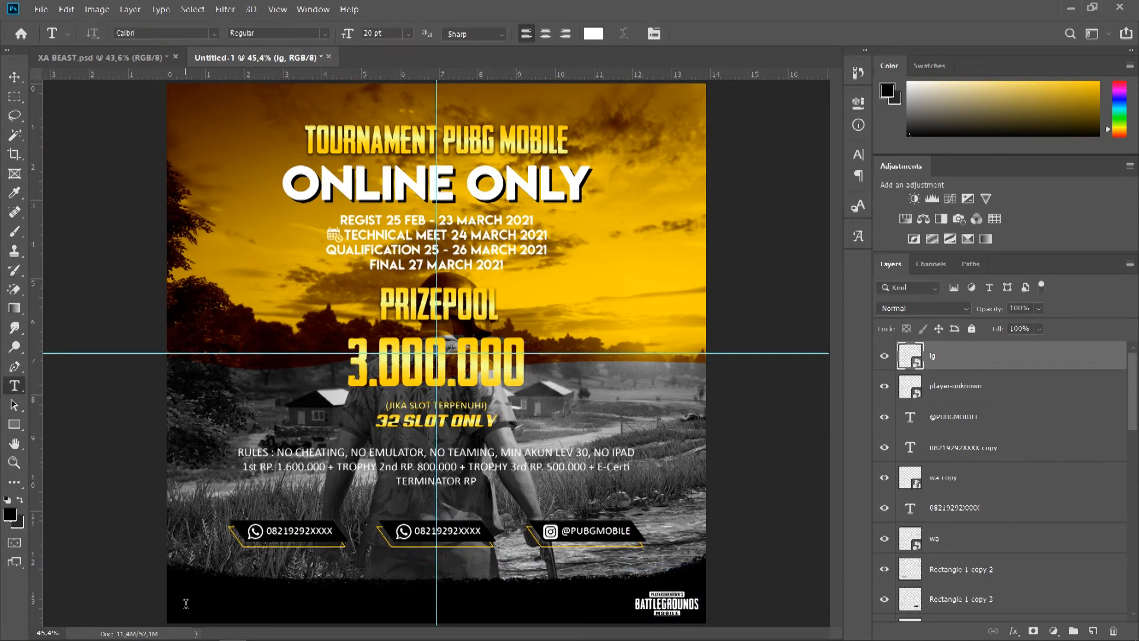
pyautogui.click(183, 605)
pyautogui.write('PAYMENT')
pyautogui.hotkey('ctrl', 'a')
pyautogui.hotkey('ctrl', 't')
pyautogui.moveTo(211, 596); pyautogui.dragTo(248, 587)
pyautogui.press('Return')
pyautogui.moveTo(240, 601); pyautogui.dragTo(232, 602)
# - Place the bca logo, scale it down and position it directly to the right of PAYMENT
pyautogui.hotkey('alt', 'Tab')
pyautogui.moveTo(175, 108); pyautogui.dragTo(436, 356)
pyautogui.moveTo(593, 196); pyautogui.dragTo(449, 288)
pyautogui.moveTo(439, 355); pyautogui.dragTo(277, 605)
pyautogui.press('Return')
# - Place the dana logo, scale it down and position it to the right of the BCA logo
pyautogui.click(233, 593)
pyautogui.hotkey('alt', 'Tab')
pyautogui.moveTo(254, 115); pyautogui.dragTo(263, 525)
pyautogui.moveTo(215, 573); pyautogui.dragTo(335, 602)
pyautogui.press('Return')
# - Place the gopay logo, scale it down and position it to the right of the DANA logo
pyautogui.hotkey('alt', 'Tab')
pyautogui.moveTo(333, 114); pyautogui.dragTo(436, 602)
pyautogui.moveTo(705, 84); pyautogui.dragTo(482, 555)
pyautogui.moveTo(436, 602); pyautogui.dragTo(423, 603)
pyautogui.scroll(5, 332, 605)
pyautogui.moveTo(666, 468); pyautogui.dragTo(652, 481)
pyautogui.press('Return')
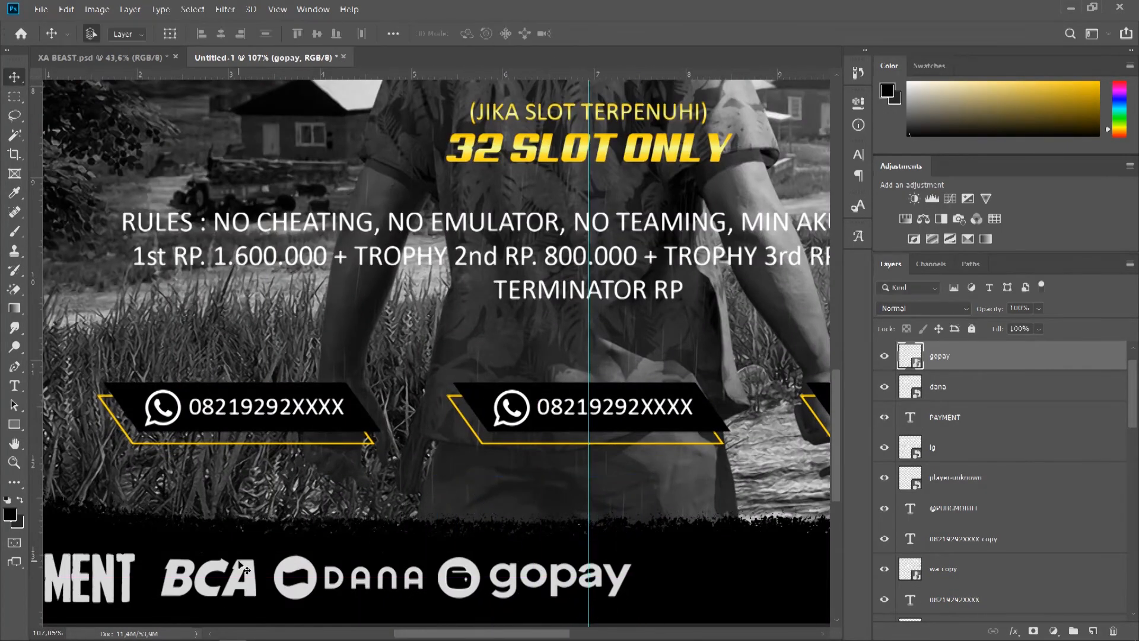
# - Place the pubg logo, scale it to 4.35% and position it in the poster's upper-left corner
pyautogui.hotkey('ctrl', '0')
pyautogui.hotkey('alt', 'Tab')
pyautogui.moveTo(759, 134); pyautogui.dragTo(627, 144)
pyautogui.moveTo(705, 83); pyautogui.dragTo(391, 397)
pyautogui.moveTo(368, 421); pyautogui.dragTo(211, 111)
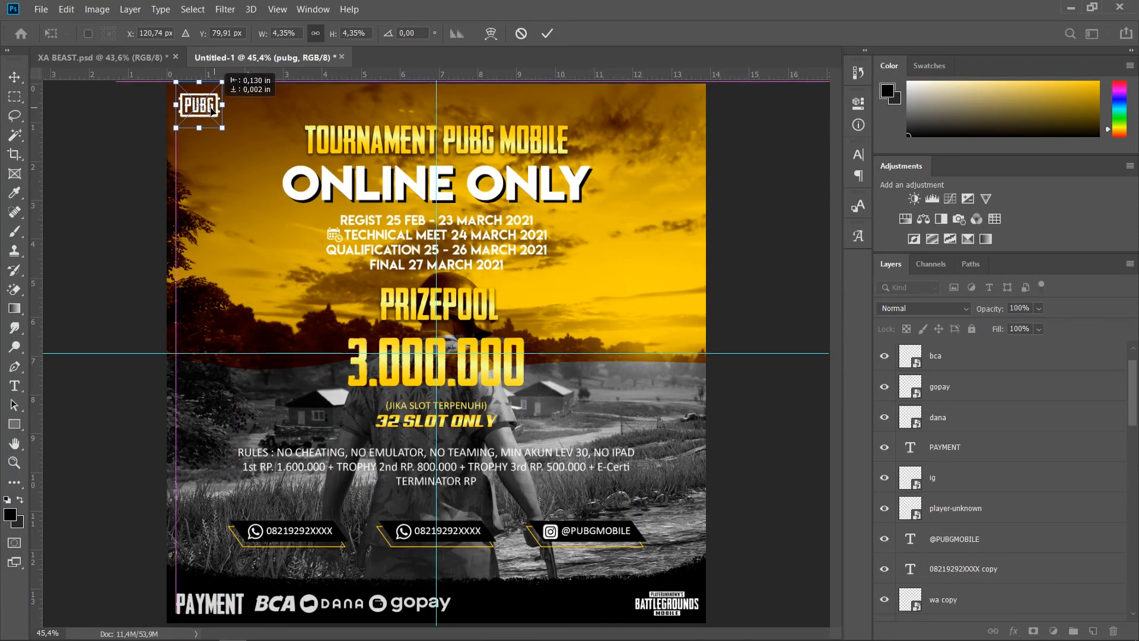
pyautogui.click(542, 33)
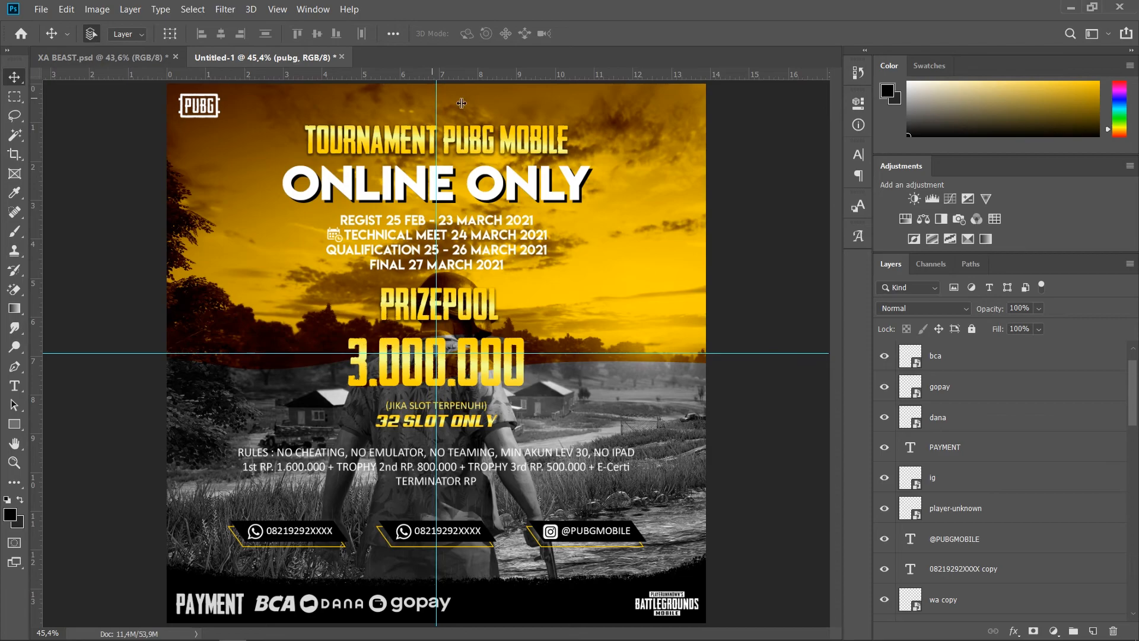